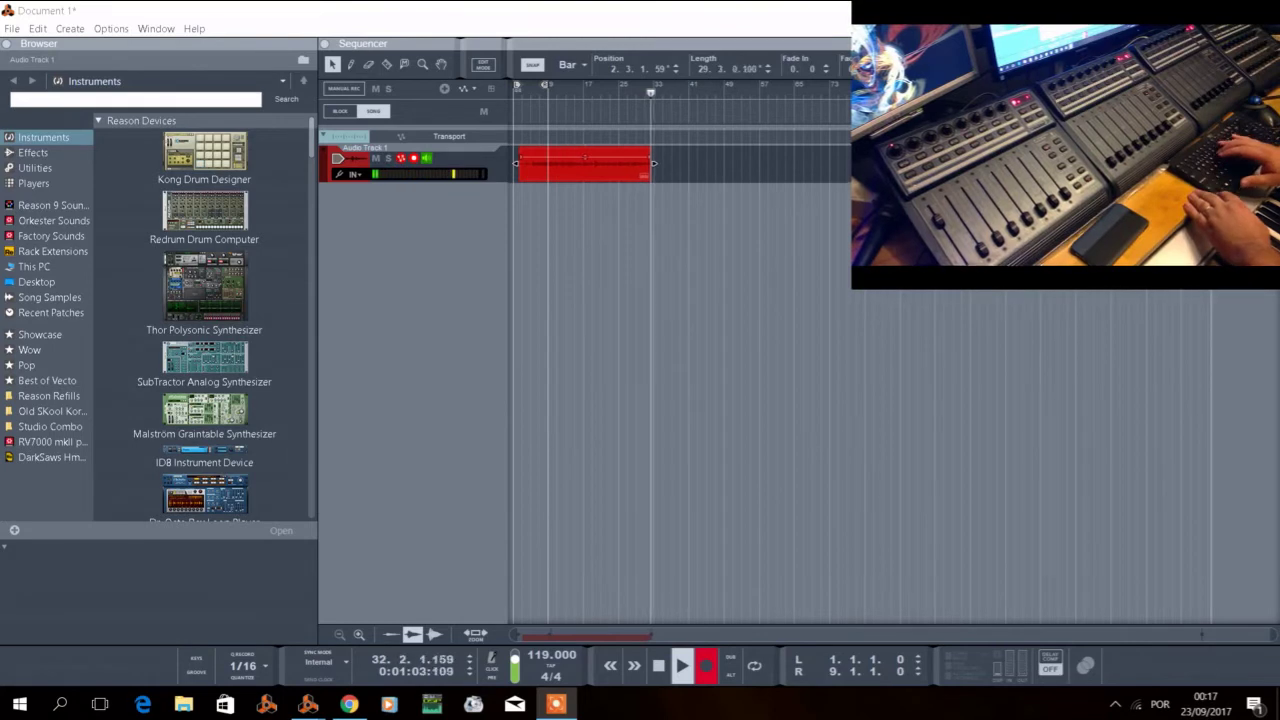
Create additional audio tracks in the sequencer, from Audio Track 2 up to Audio Track 24.
{"action": "left_click", "coordinate": [366, 324]}
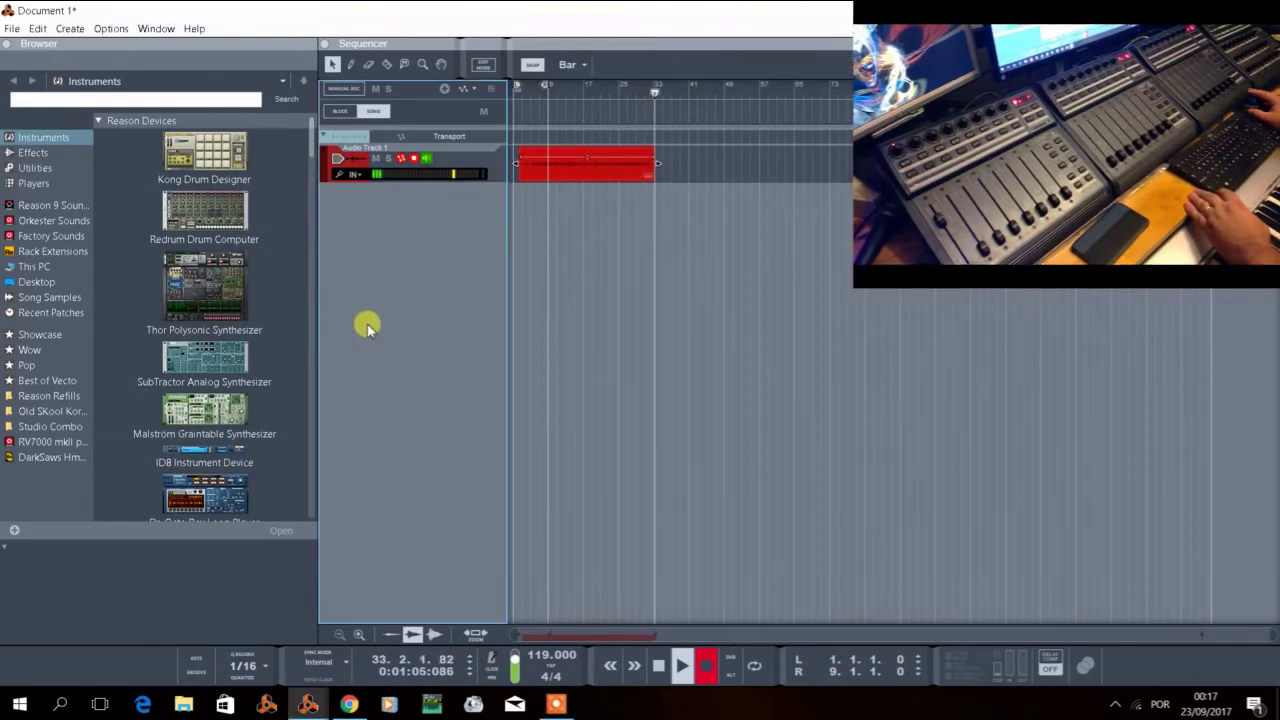
{"action": "key", "text": "ctrl+t"}
{"action": "key", "text": "ctrl+t"}
{"action": "key", "text": "ctrl+t"}
{"action": "key", "text": "ctrl+t"}
{"action": "key", "text": "ctrl+t"}
{"action": "key", "text": "ctrl+t"}
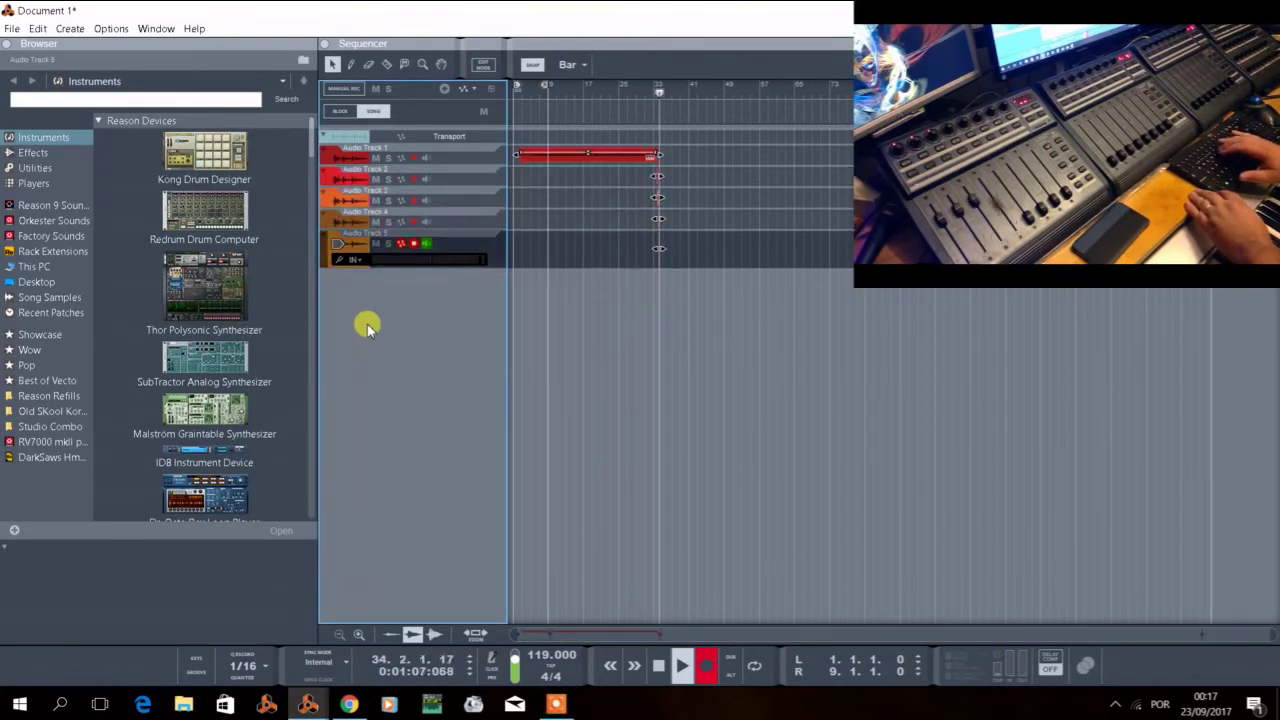
{"action": "key", "text": "ctrl+t"}
{"action": "key", "text": "ctrl+t"}
{"action": "key", "text": "ctrl+t"}
{"action": "key", "text": "ctrl+t"}
{"action": "key", "text": "ctrl+t"}
{"action": "key", "text": "ctrl+t"}
{"action": "key", "text": "ctrl+t"}
{"action": "key", "text": "ctrl+t"}
{"action": "key", "text": "ctrl+t"}
{"action": "key", "text": "ctrl+t"}
{"action": "key", "text": "ctrl+t"}
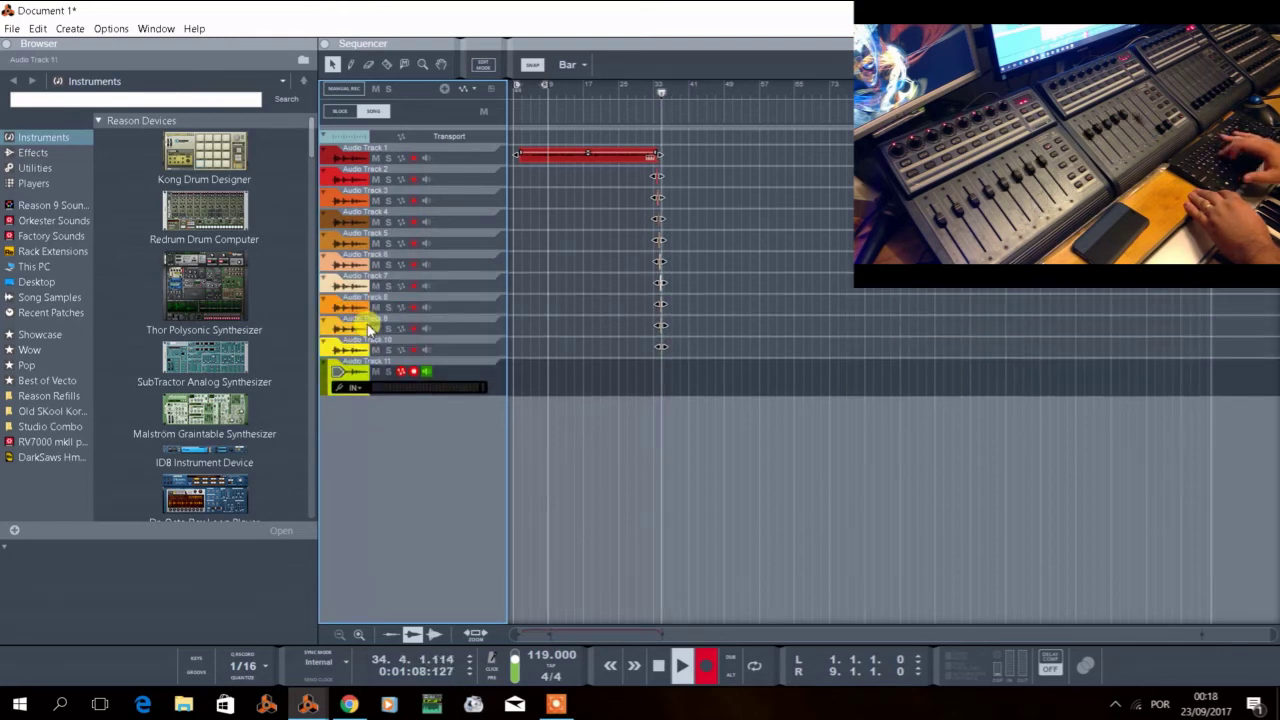
{"action": "key", "text": "ctrl+t"}
{"action": "key", "text": "ctrl+t"}
{"action": "key", "text": "ctrl+t"}
{"action": "key", "text": "ctrl+t"}
{"action": "key", "text": "ctrl+t"}
{"action": "key", "text": "ctrl+t"}
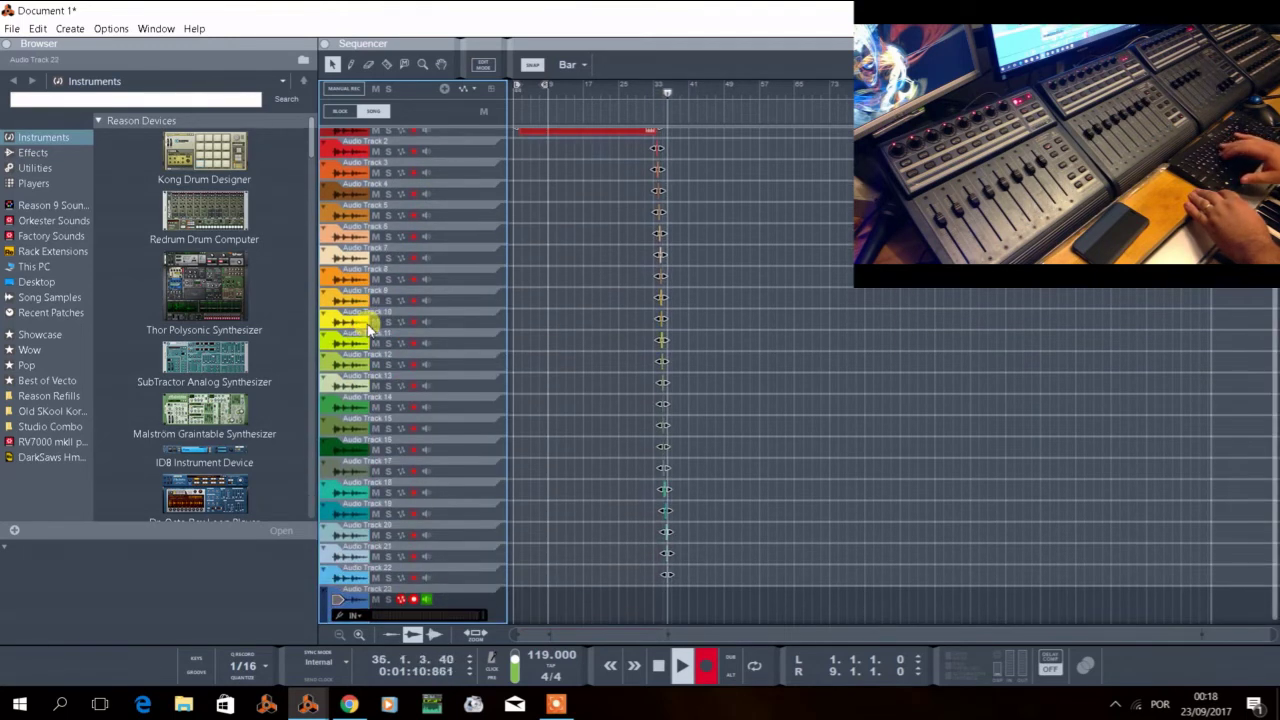
Select Audio Track 1 in the sequencer and display the mixer.
{"action": "scroll", "coordinate": [528, 210], "scroll_direction": "up", "scroll_amount": 3}
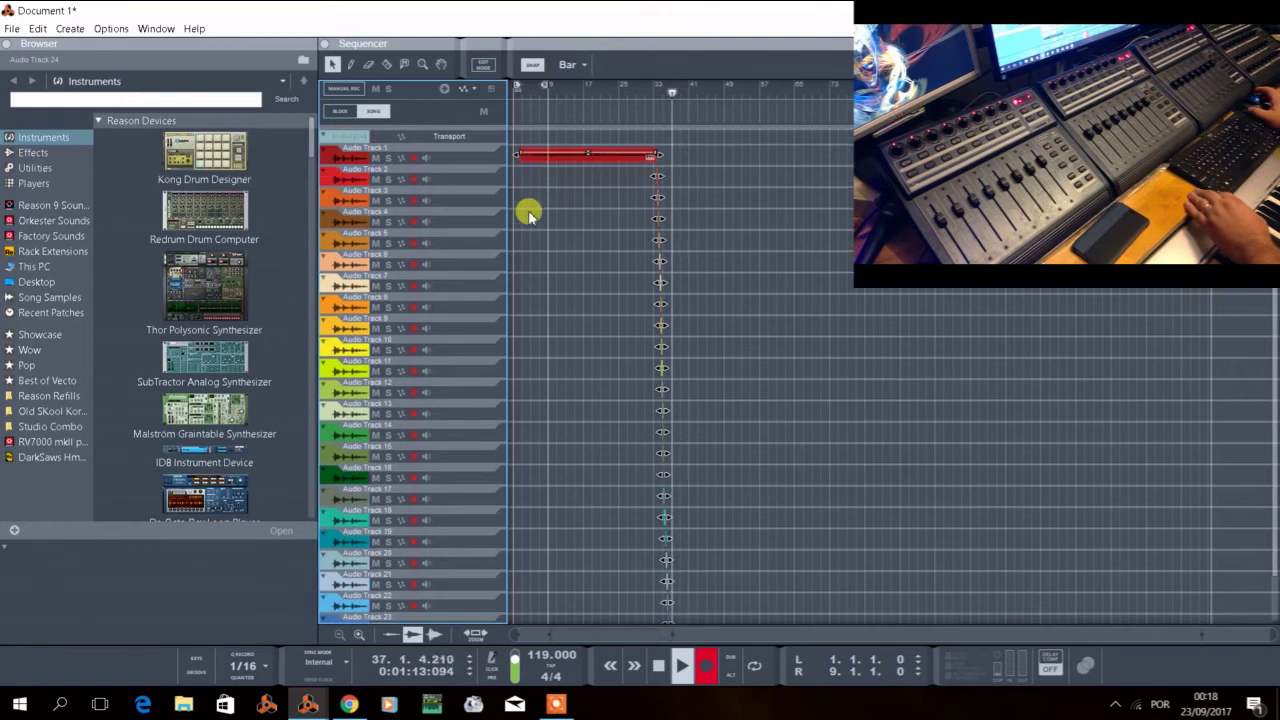
{"action": "left_click", "coordinate": [331, 159]}
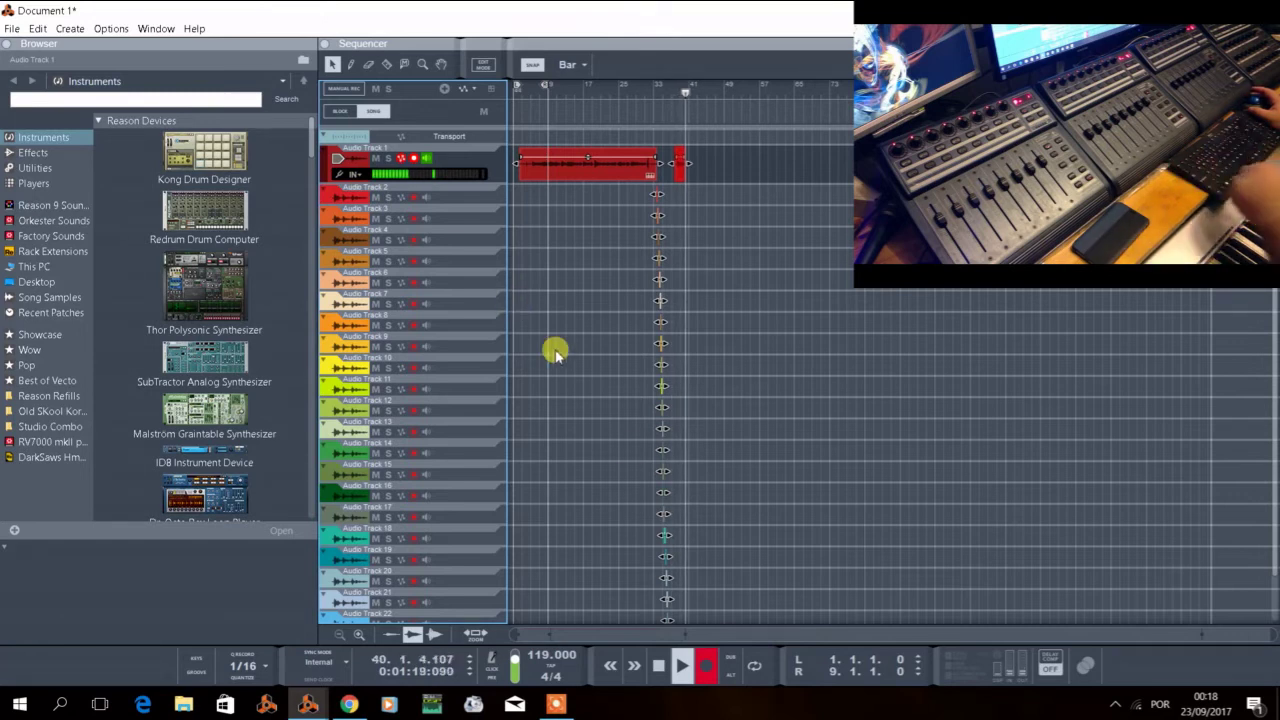
{"action": "left_click_drag", "start_coordinate": [637, 168], "coordinate": [790, 715]}
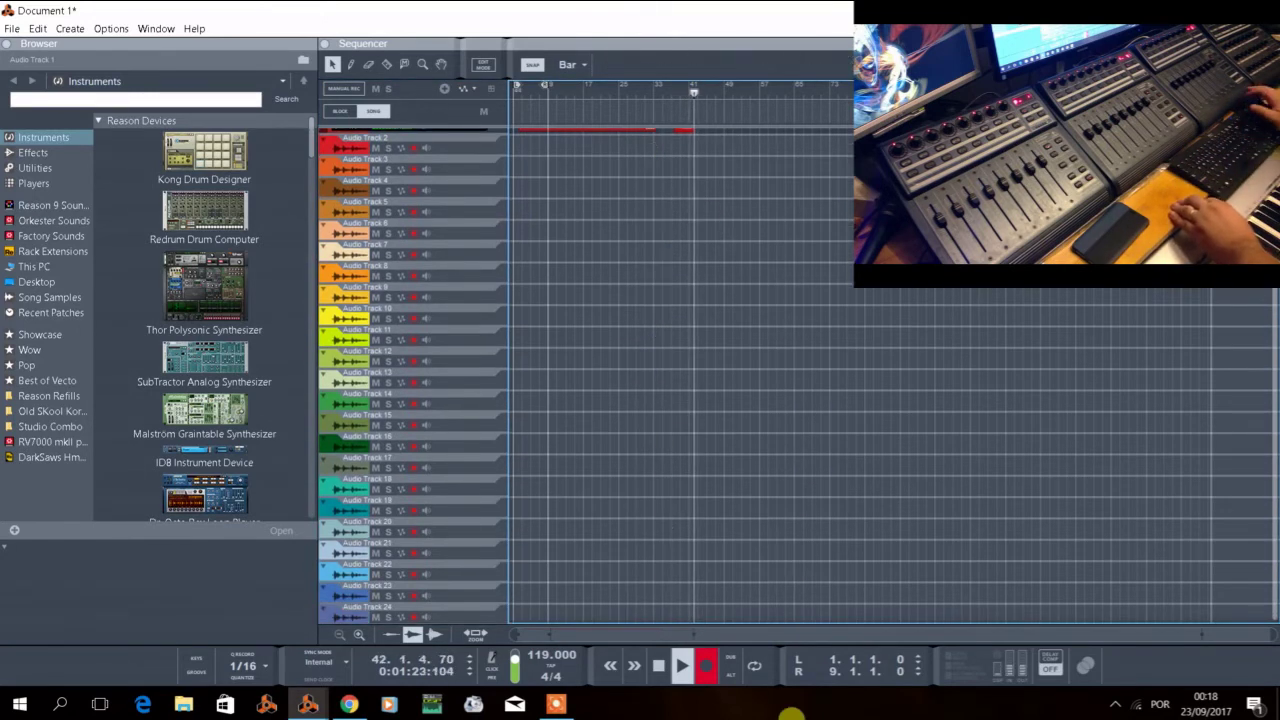
{"action": "key", "text": "F5"}
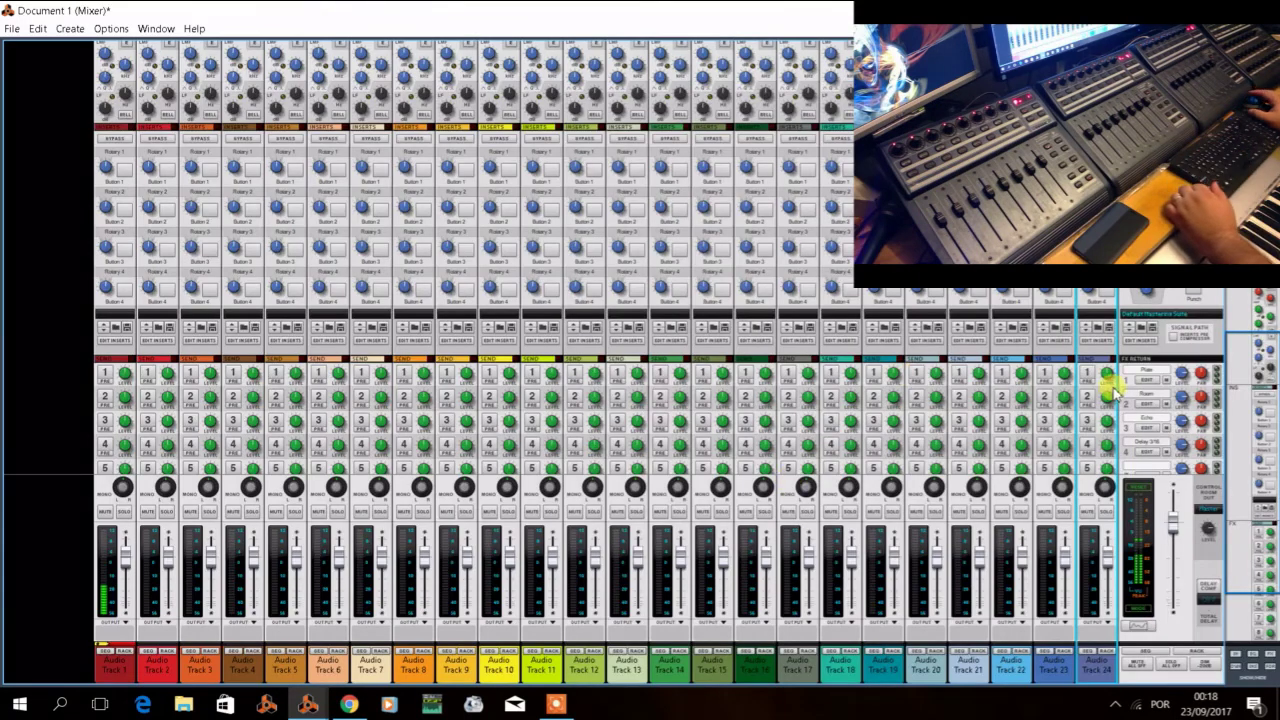
Select the Audio Track 1 mixer channel and advance the selection channel by channel to Audio Track 4.
{"action": "left_click", "coordinate": [122, 668]}
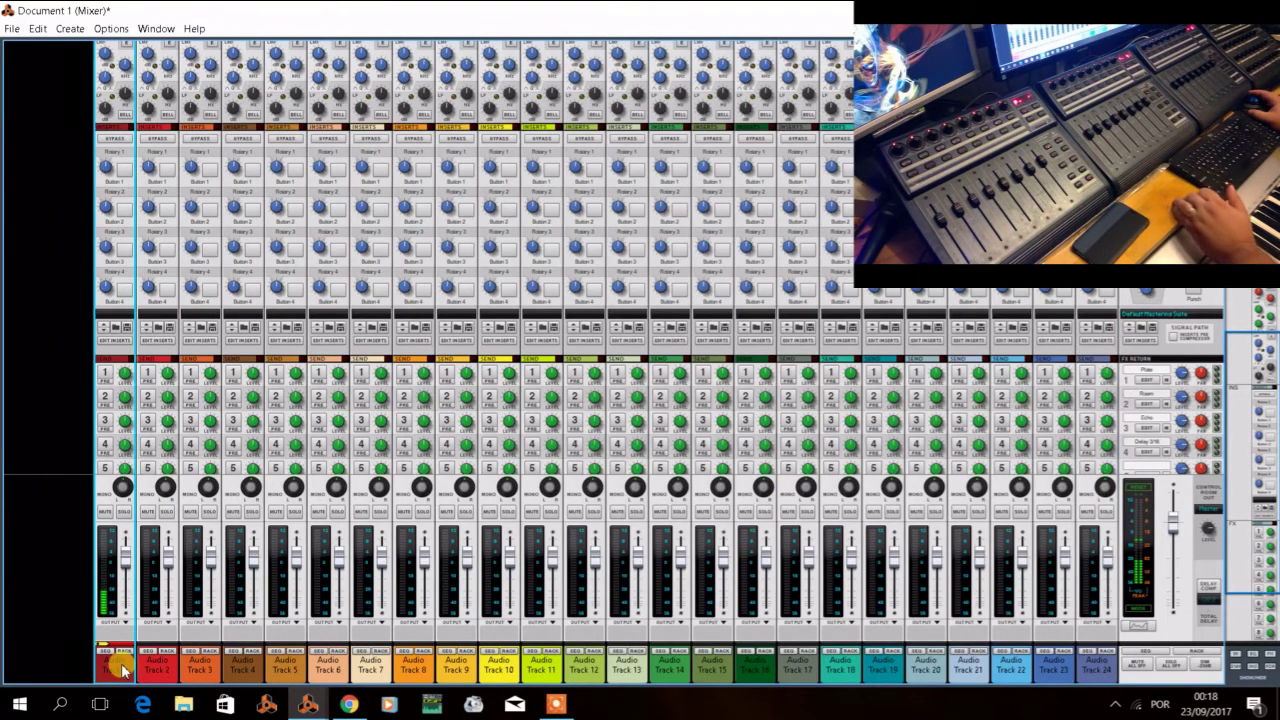
{"action": "key", "text": "Right"}
{"action": "key", "text": "Right"}
{"action": "key", "text": "Right"}
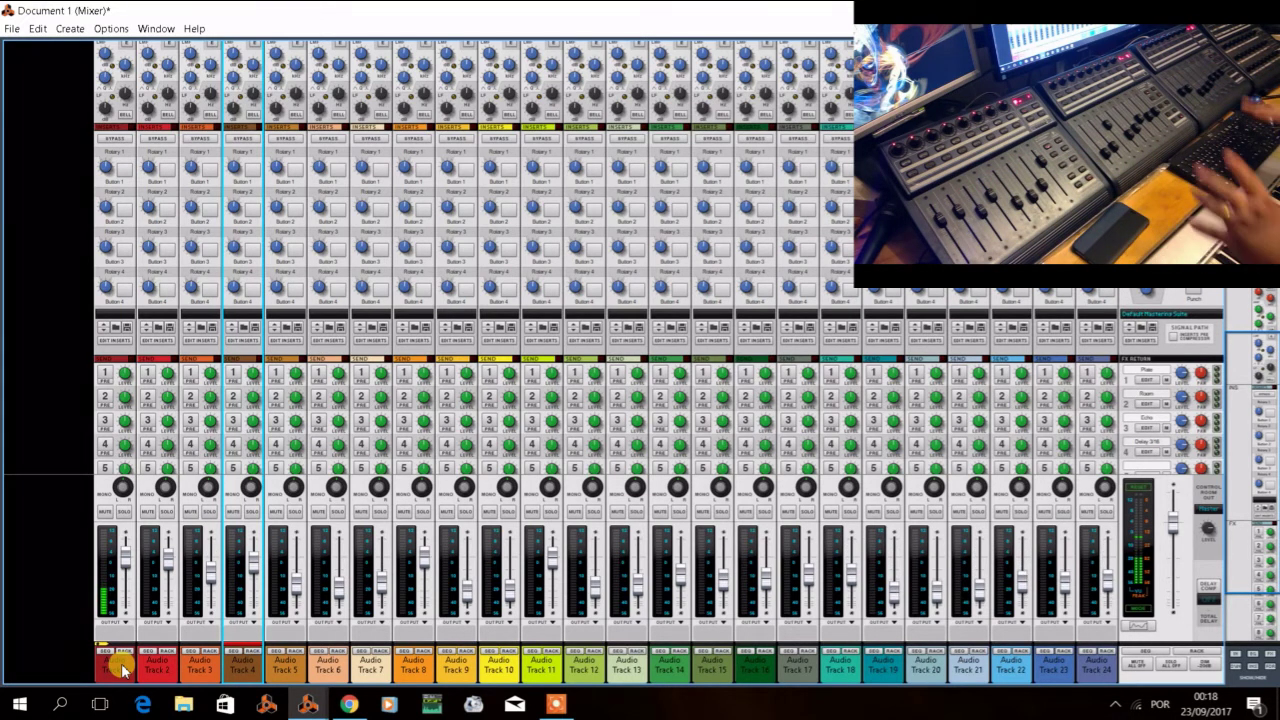
Raise the channel faders of Audio Tracks 4, 10, 18 and 19 slightly, with Track 18 at about -6.82 dB.
{"action": "scroll", "coordinate": [248, 500], "scroll_direction": "up", "scroll_amount": 2}
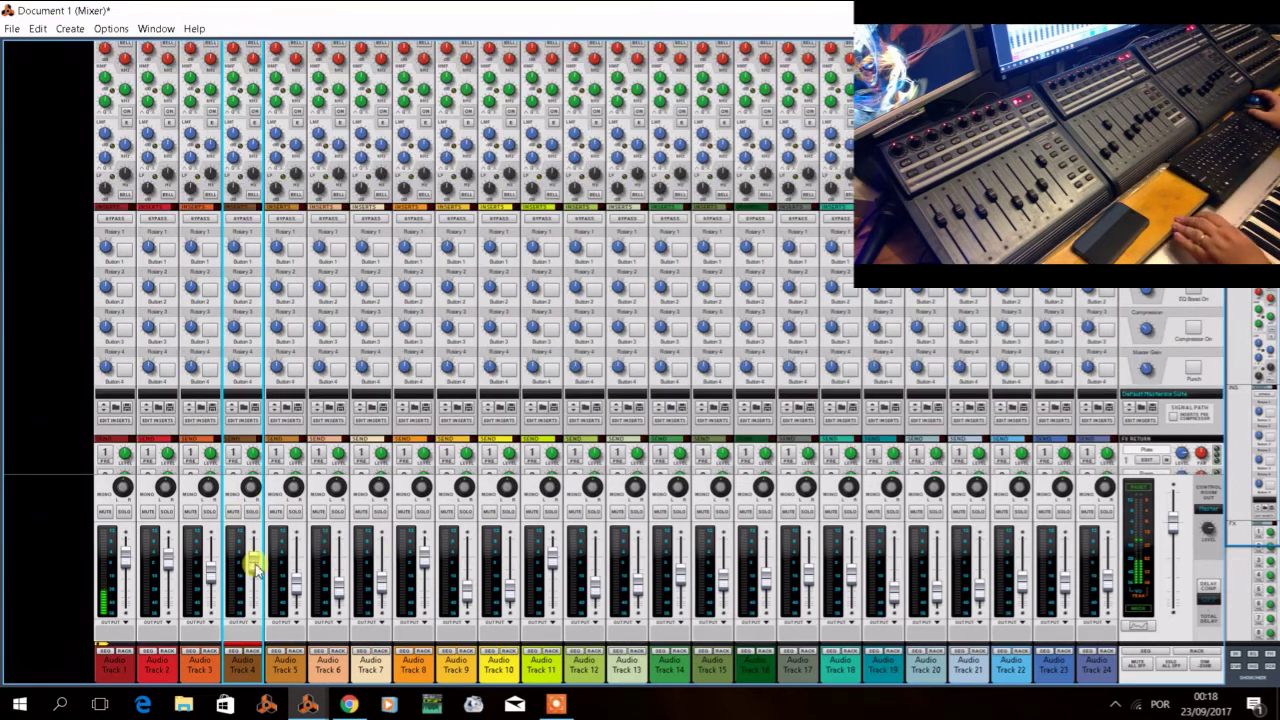
{"action": "left_click_drag", "start_coordinate": [253, 565], "coordinate": [286, 537]}
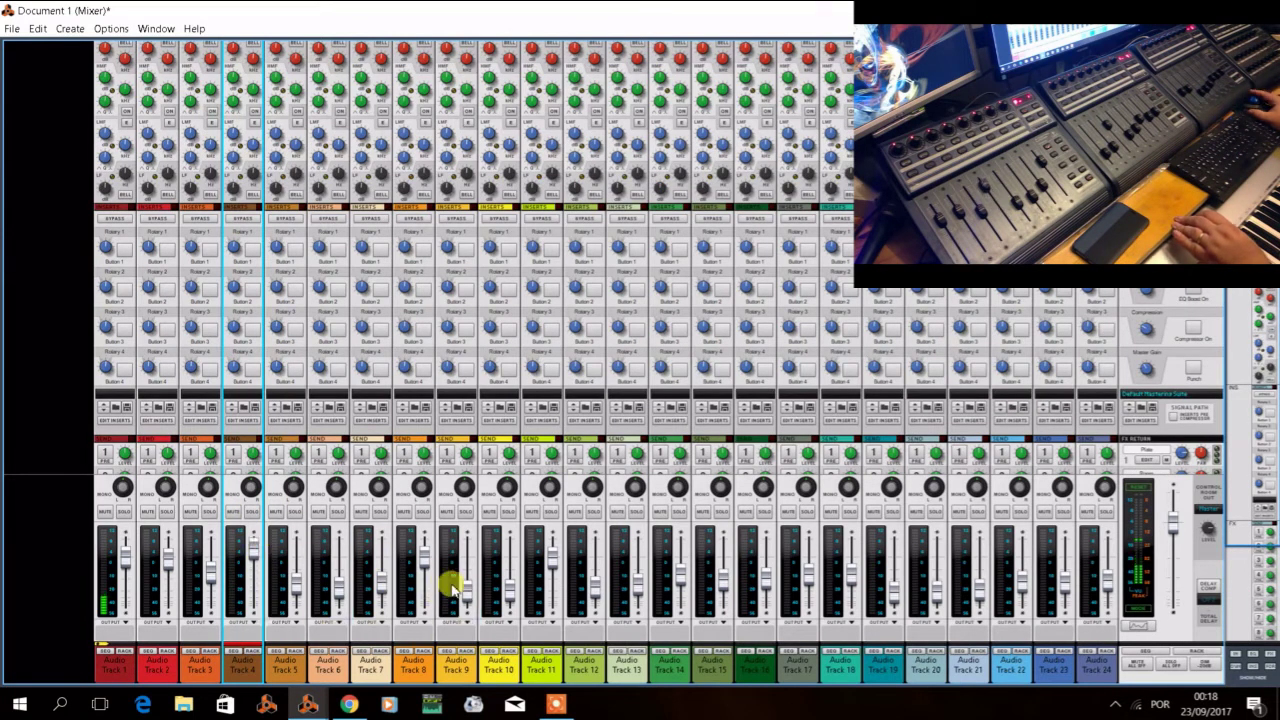
{"action": "left_click_drag", "start_coordinate": [505, 593], "coordinate": [512, 583]}
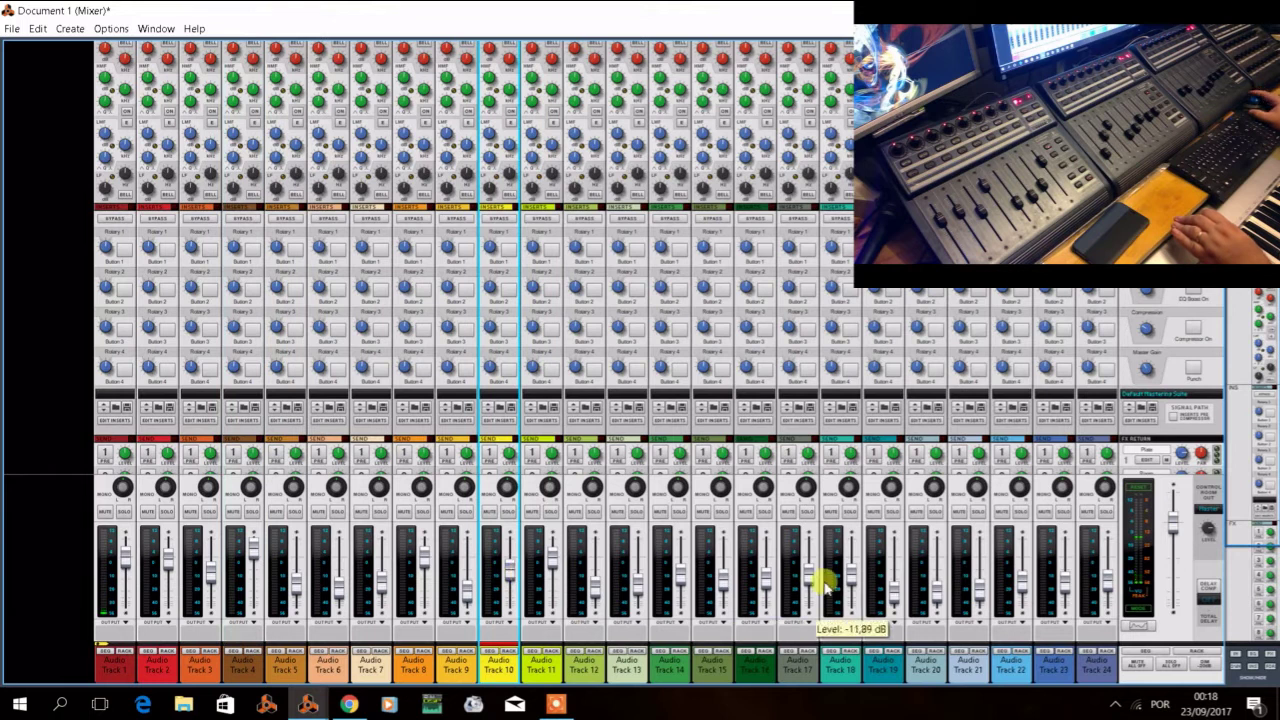
{"action": "left_click", "coordinate": [852, 573]}
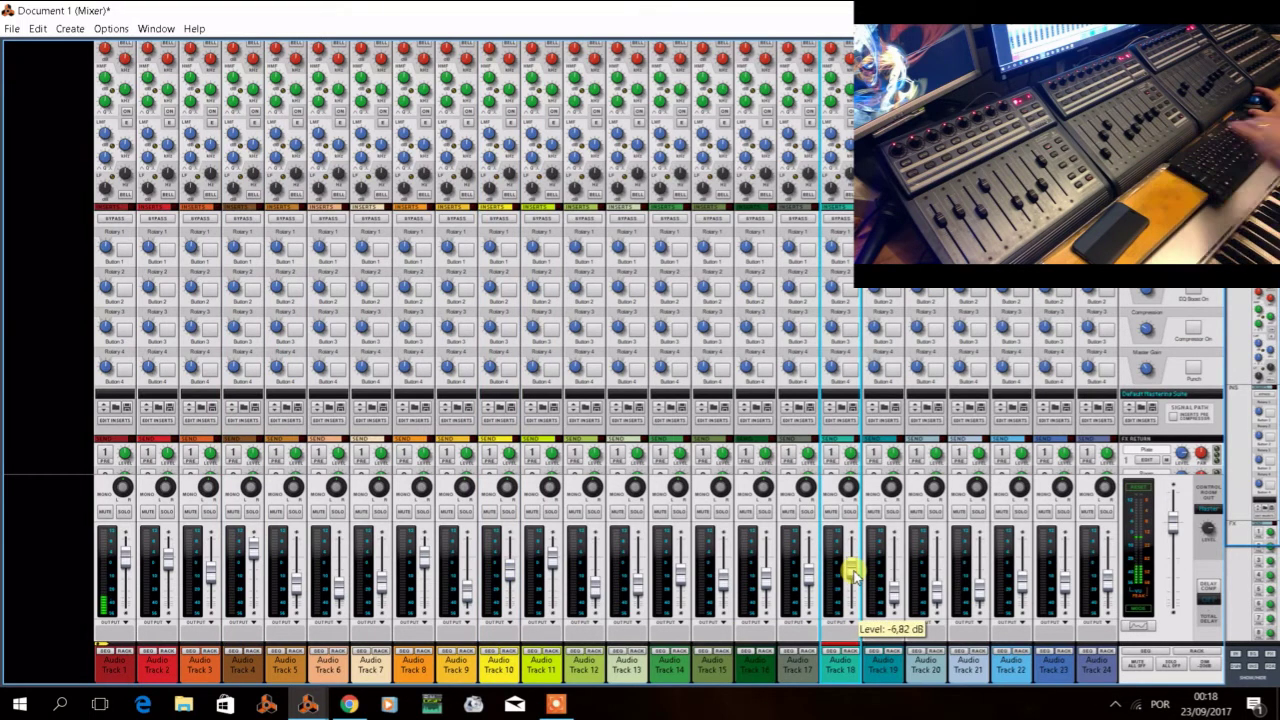
{"action": "left_click", "coordinate": [892, 590]}
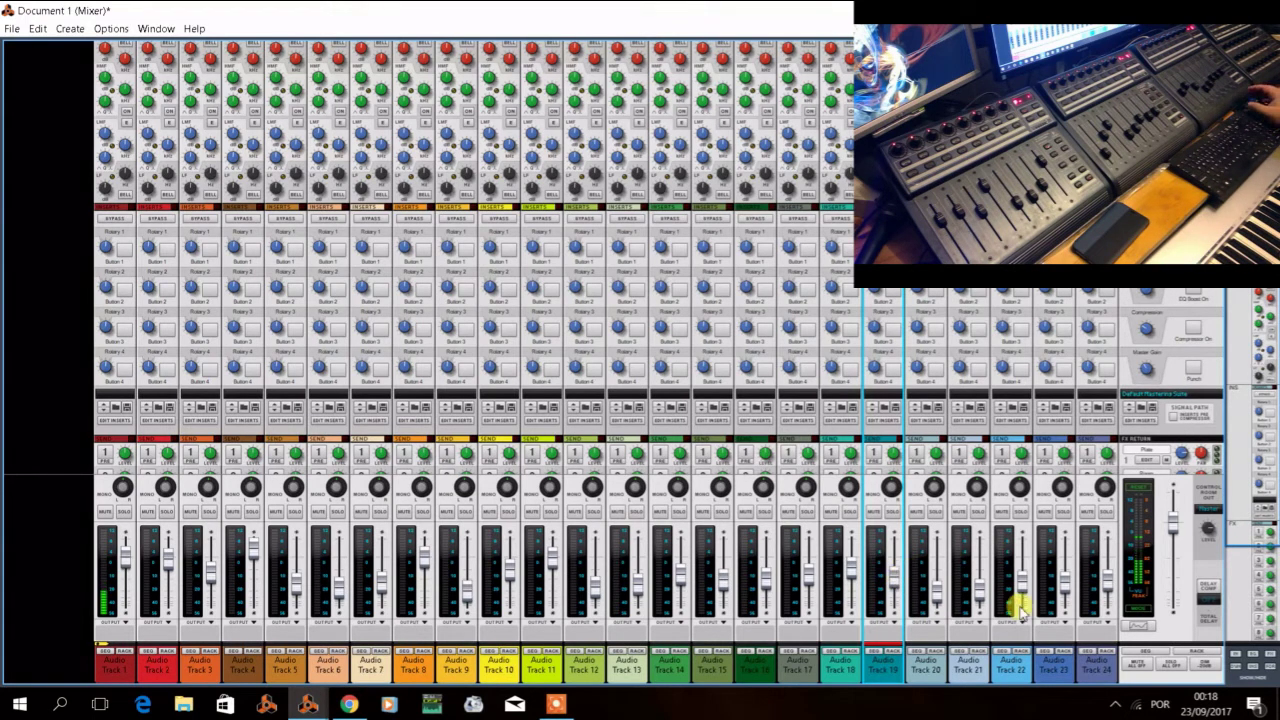
Create more audio tracks after the Audio Track 24 channel, up to Audio Track 37.
{"action": "left_click", "coordinate": [1117, 673]}
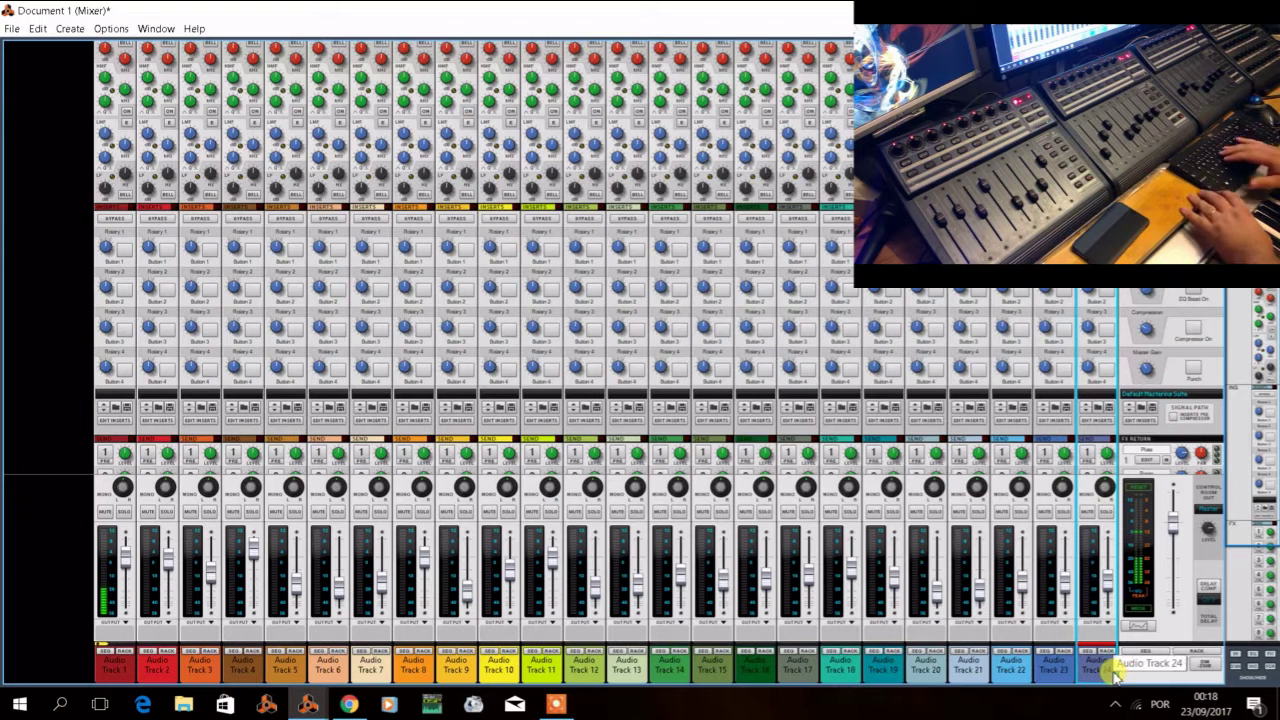
{"action": "key", "text": "ctrl+t"}
{"action": "key", "text": "ctrl+t"}
{"action": "key", "text": "ctrl+t"}
{"action": "key", "text": "ctrl+t"}
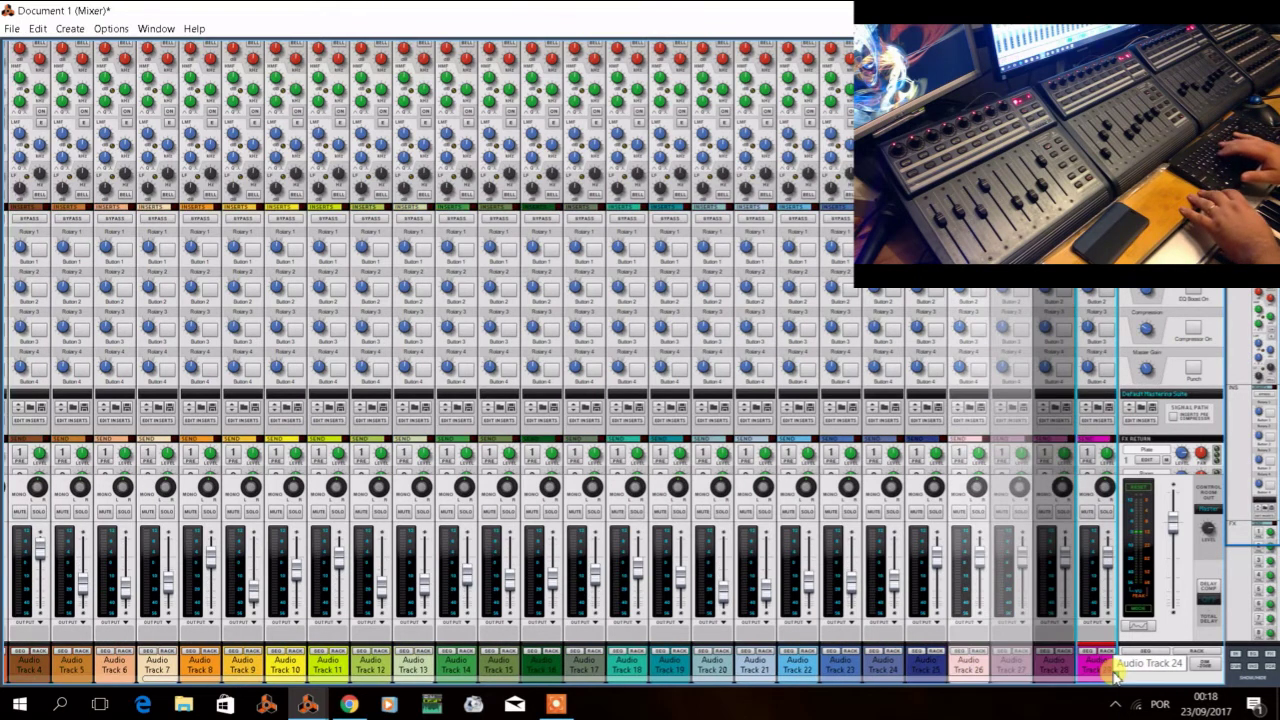
{"action": "key", "text": "ctrl+t"}
{"action": "key", "text": "ctrl+t"}
{"action": "key", "text": "ctrl+t"}
{"action": "key", "text": "ctrl+t"}
{"action": "key", "text": "ctrl+t"}
{"action": "key", "text": "ctrl+t"}
{"action": "key", "text": "ctrl+t"}
{"action": "key", "text": "ctrl+t"}
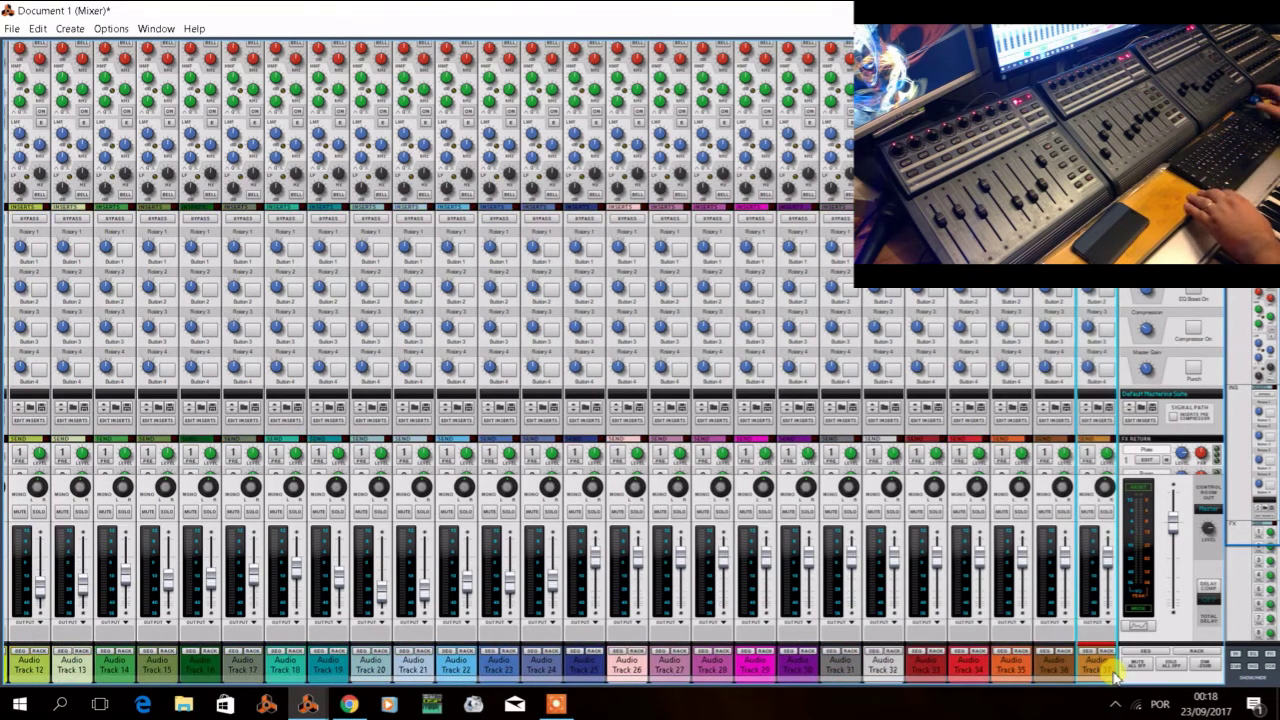
Select Audio Track 1 in the sequencer's track list and return to the mixer at its first channels.
{"action": "key", "text": "F7"}
{"action": "left_click_drag", "start_coordinate": [747, 310], "coordinate": [957, 715]}
{"action": "scroll", "coordinate": [587, 222], "scroll_direction": "up", "scroll_amount": 5}
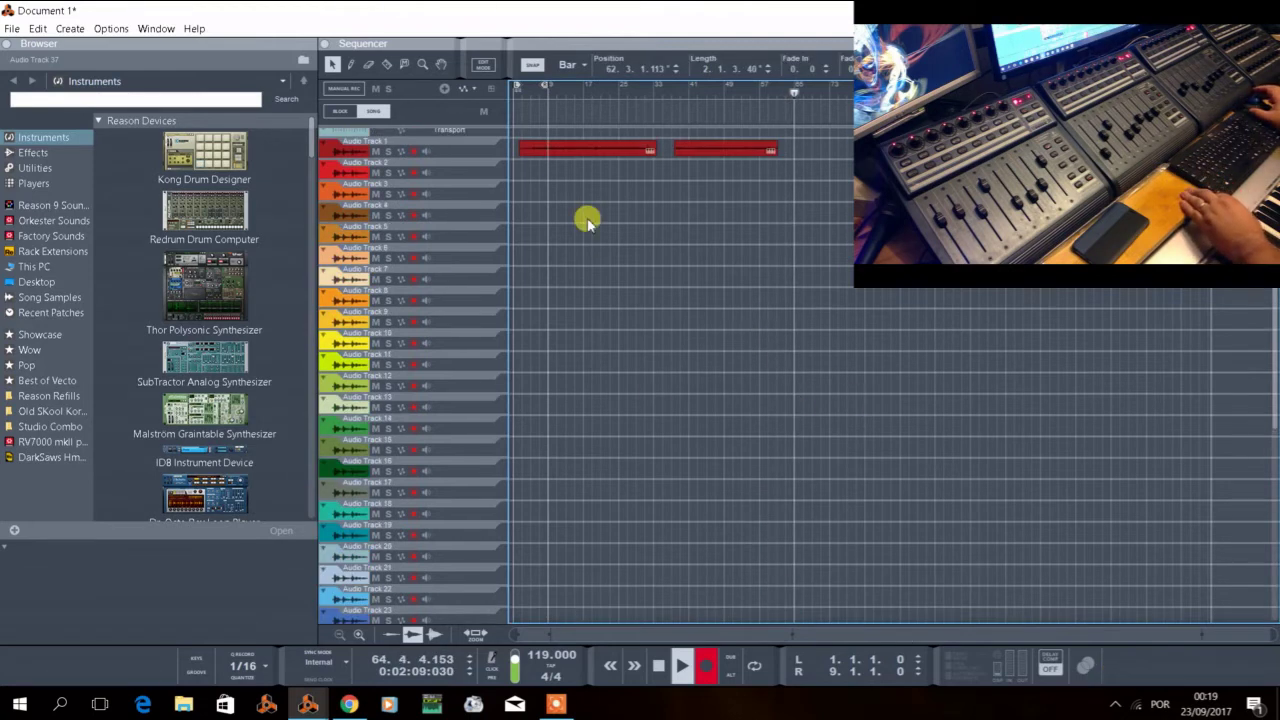
{"action": "left_click", "coordinate": [338, 157]}
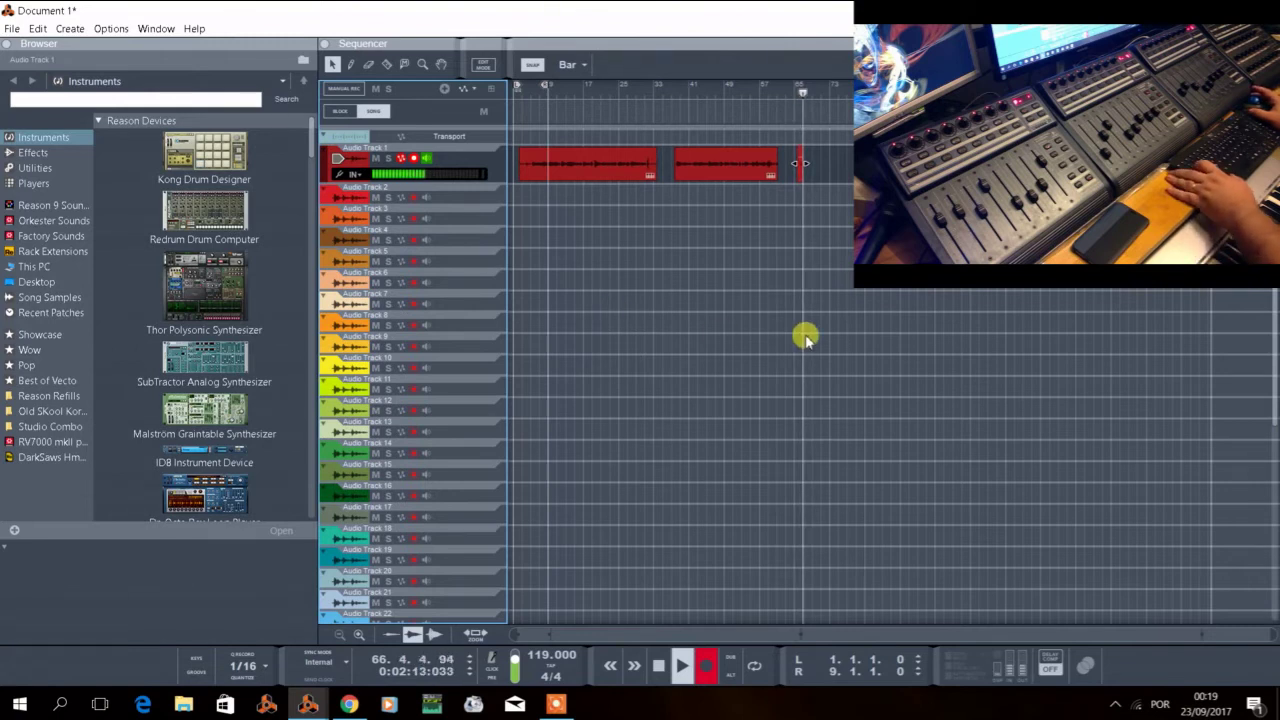
{"action": "key", "text": "F5"}
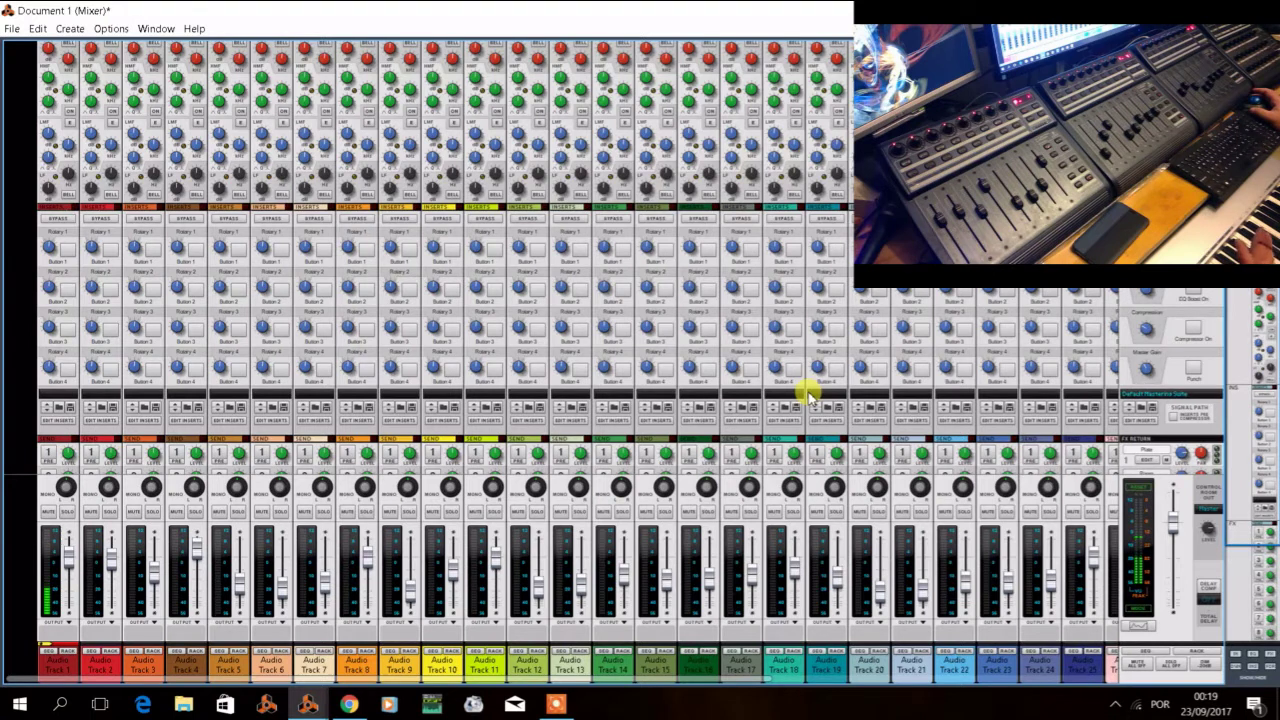
{"action": "mouse_move", "coordinate": [832, 476]}
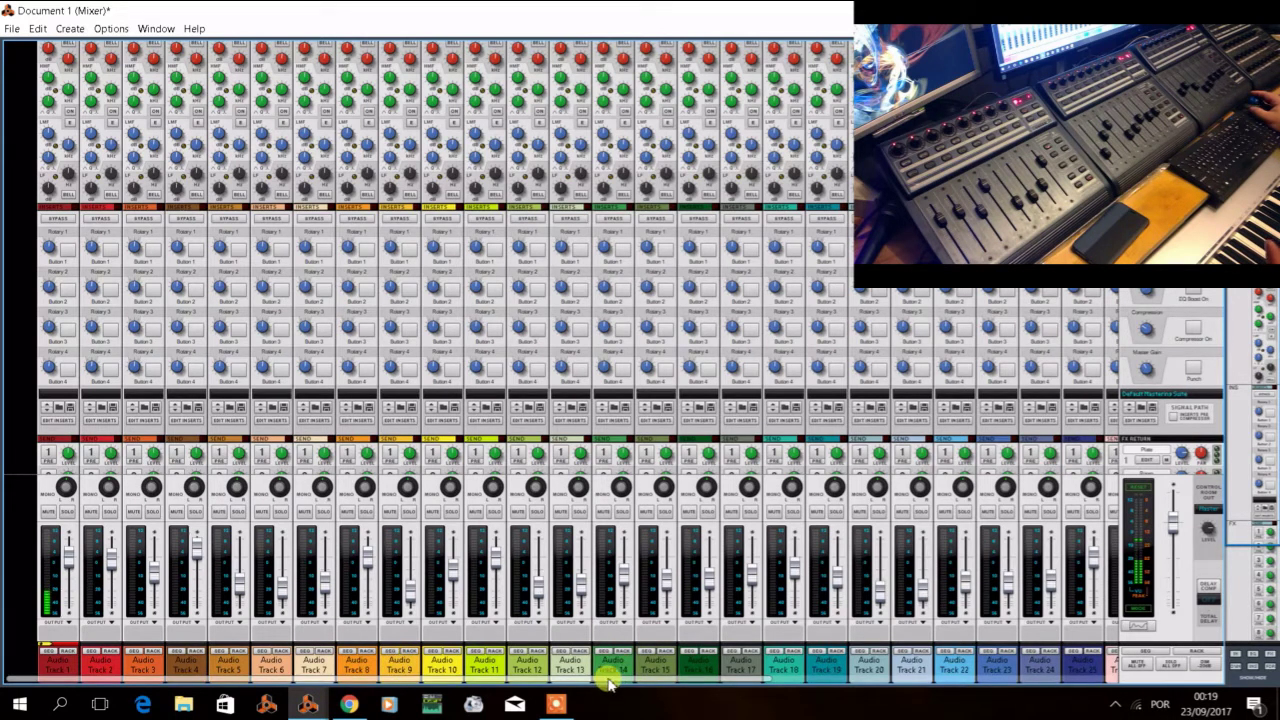
Set the Audio Track 17 mixer channel as the remote base channel.
{"action": "left_click", "coordinate": [740, 678]}
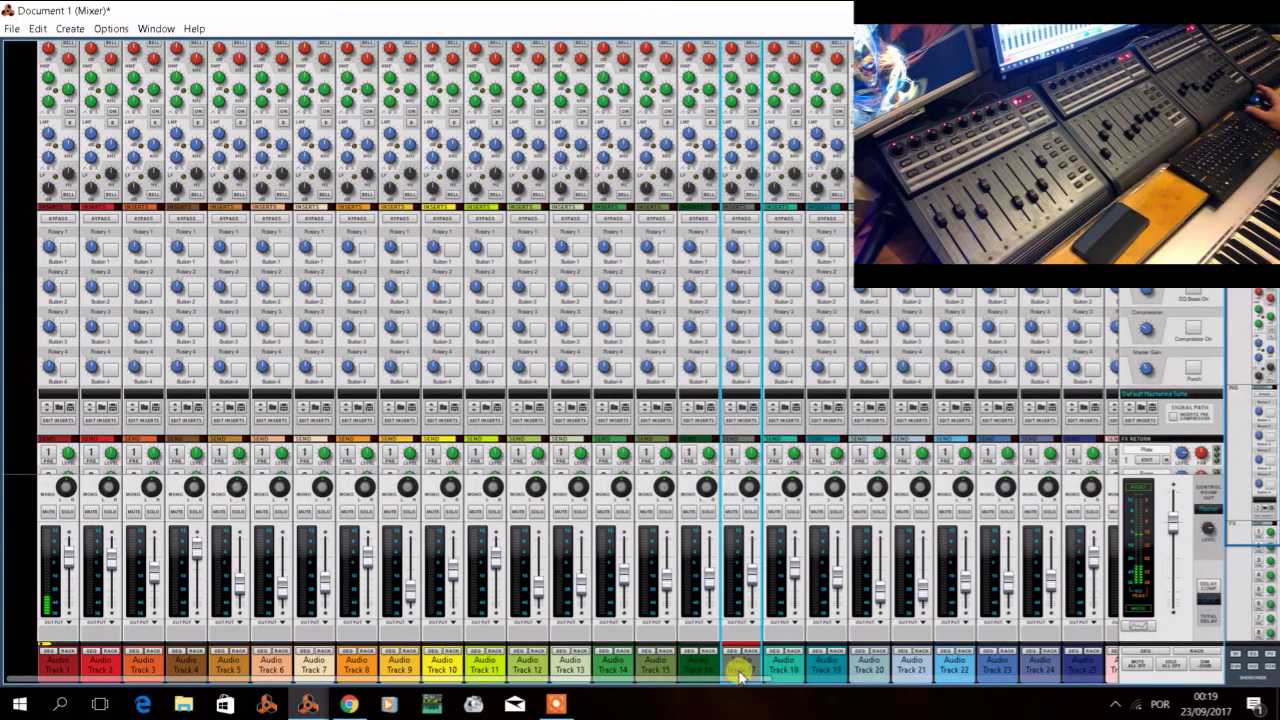
{"action": "right_click", "coordinate": [740, 678]}
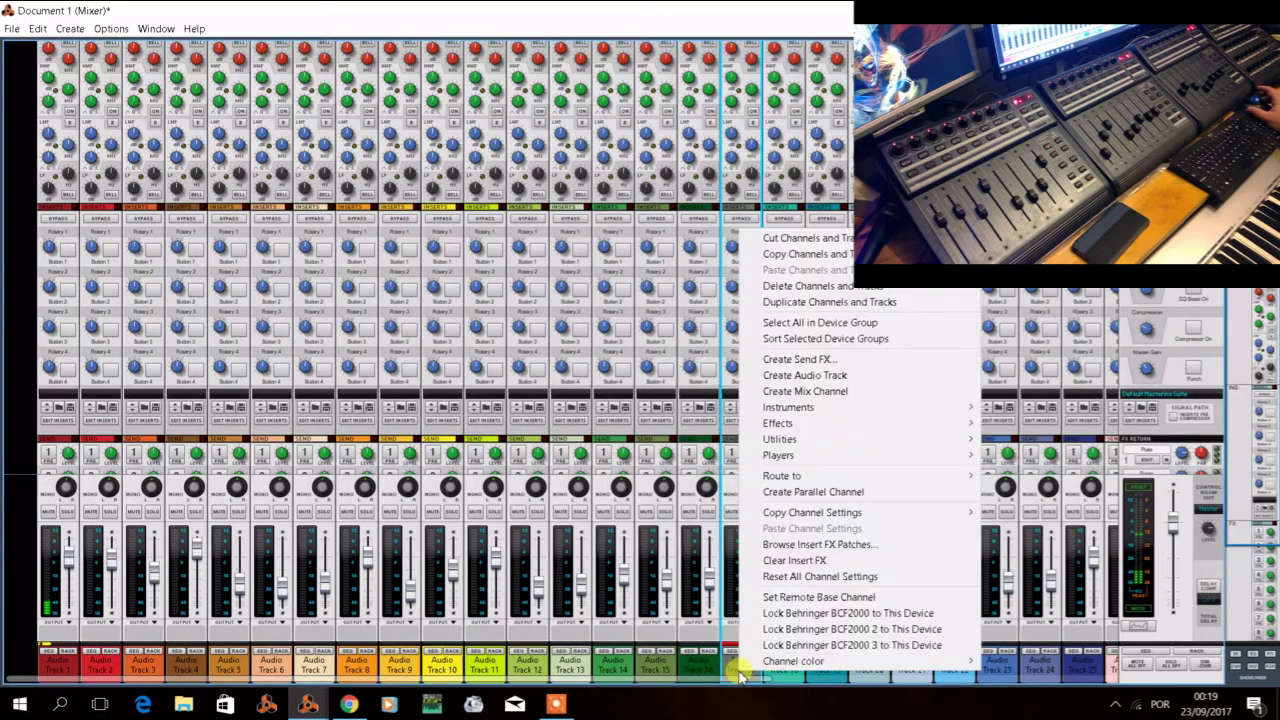
{"action": "left_click", "coordinate": [800, 597]}
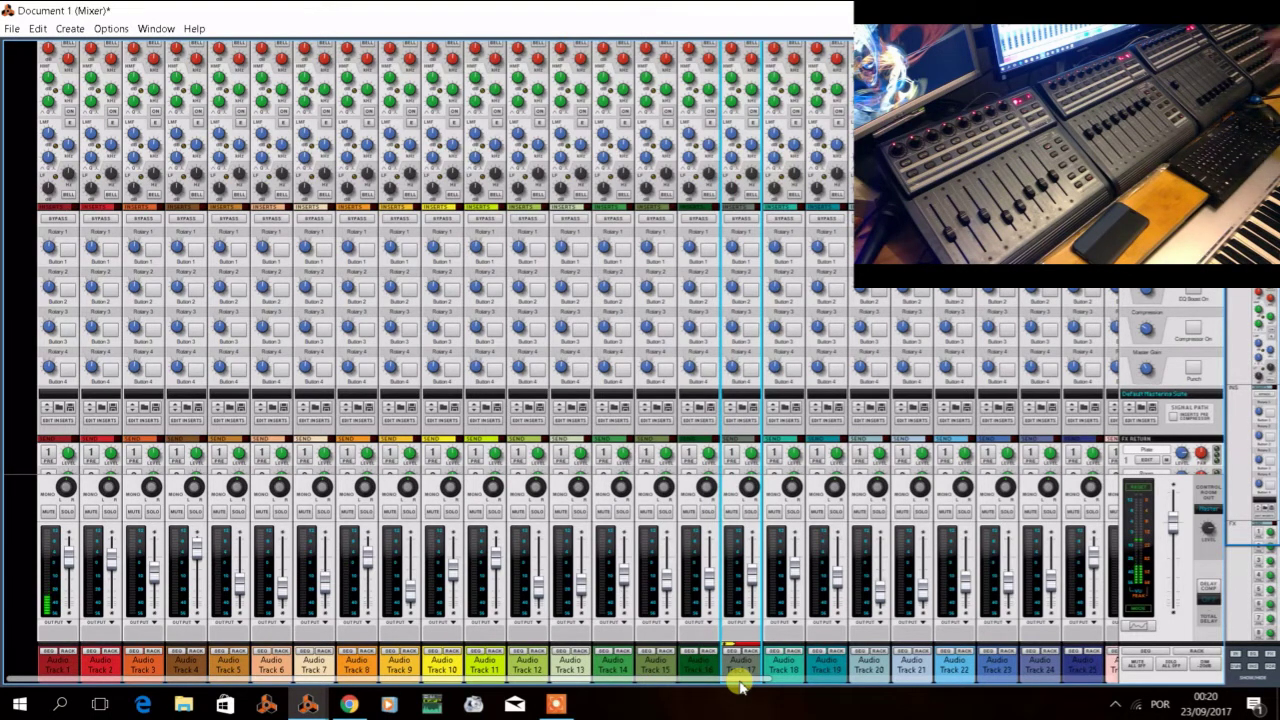
Examine the fader positions across the mixer, from the Audio Track 1 channel to the Audio Track 37 channel.
{"action": "mouse_move", "coordinate": [740, 683]}
{"action": "left_mouse_down"}
{"action": "mouse_move", "coordinate": [1153, 686]}
{"action": "mouse_move", "coordinate": [731, 694]}
{"action": "left_mouse_up"}
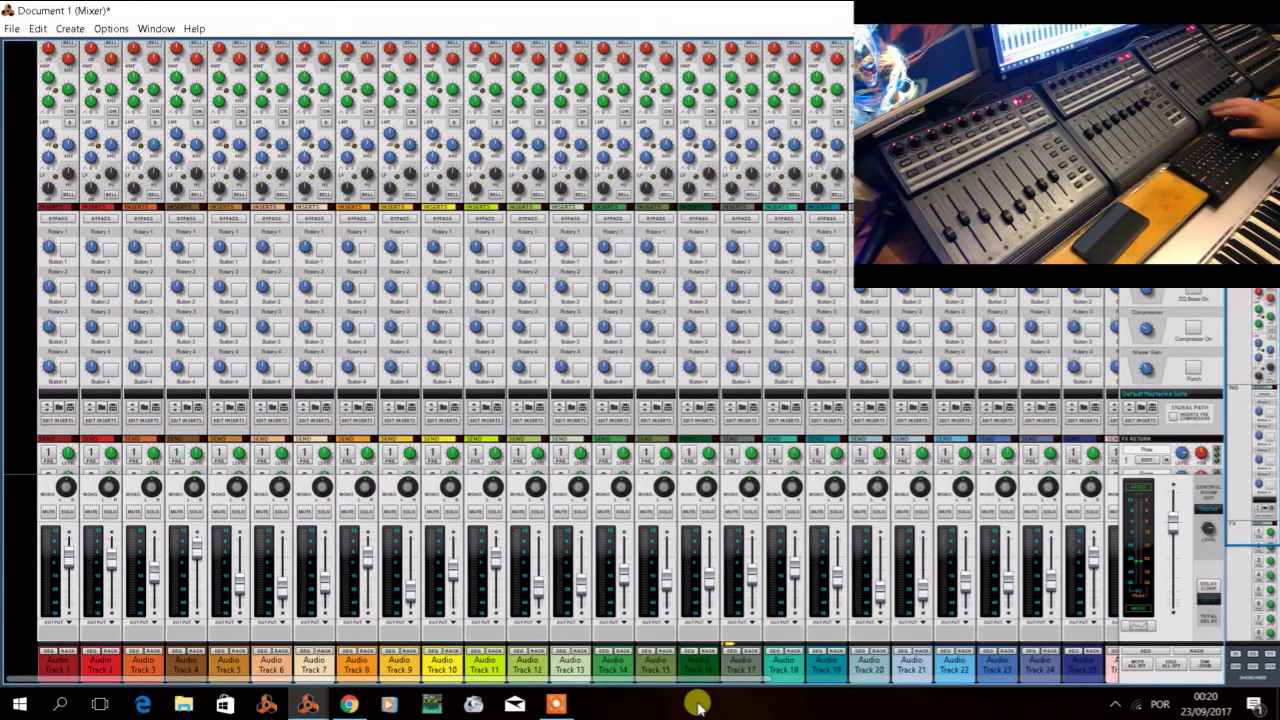
{"action": "left_click_drag", "start_coordinate": [700, 686], "coordinate": [1115, 670]}
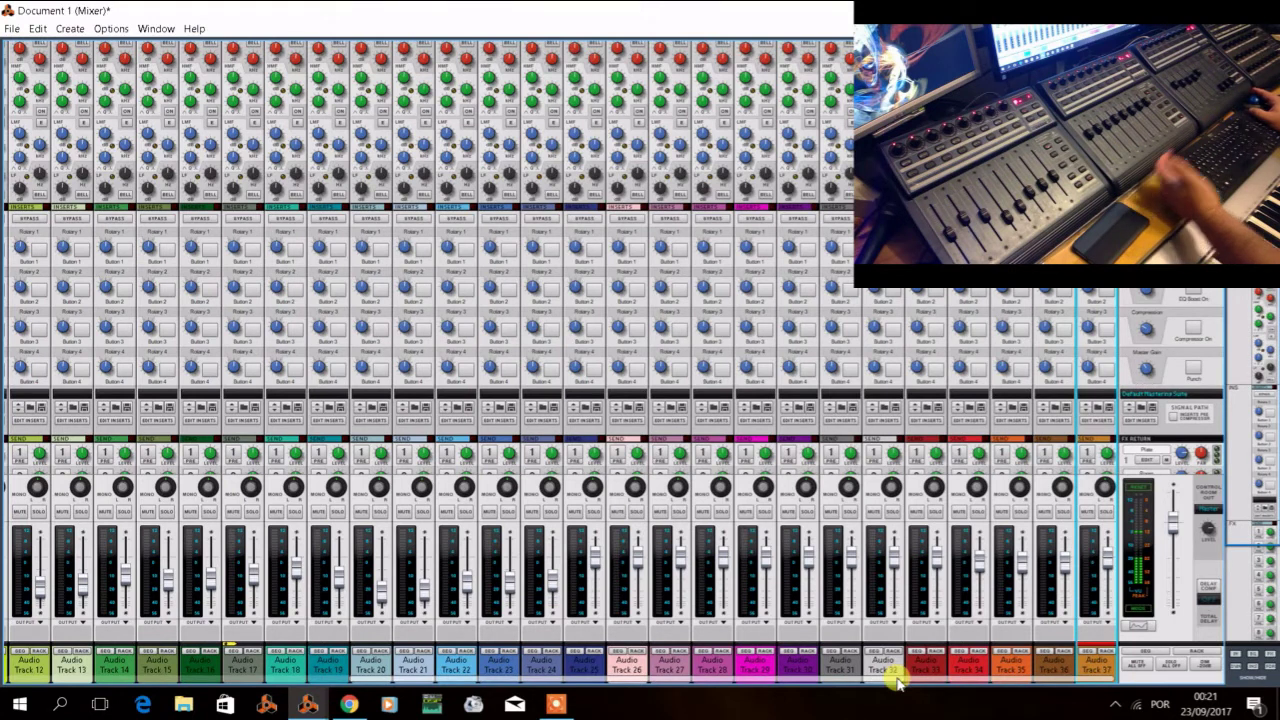
{"action": "left_click_drag", "start_coordinate": [897, 683], "coordinate": [472, 704]}
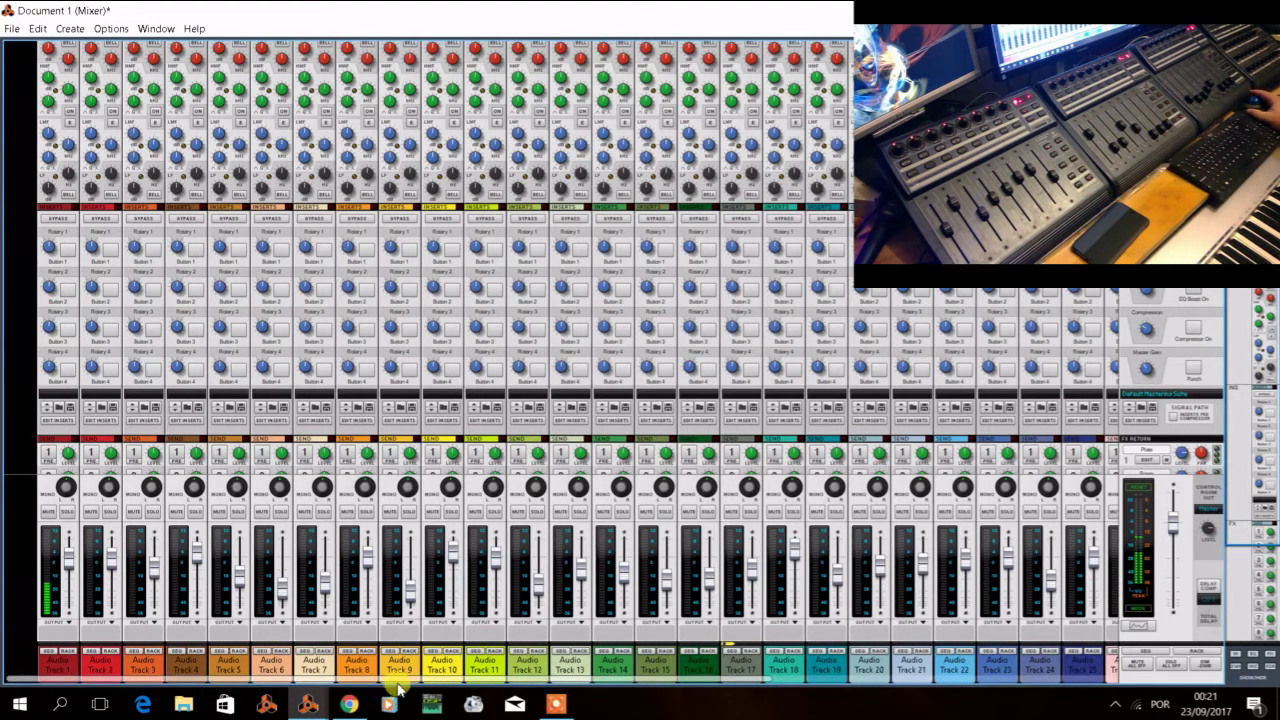
{"action": "left_click_drag", "start_coordinate": [398, 682], "coordinate": [737, 690]}
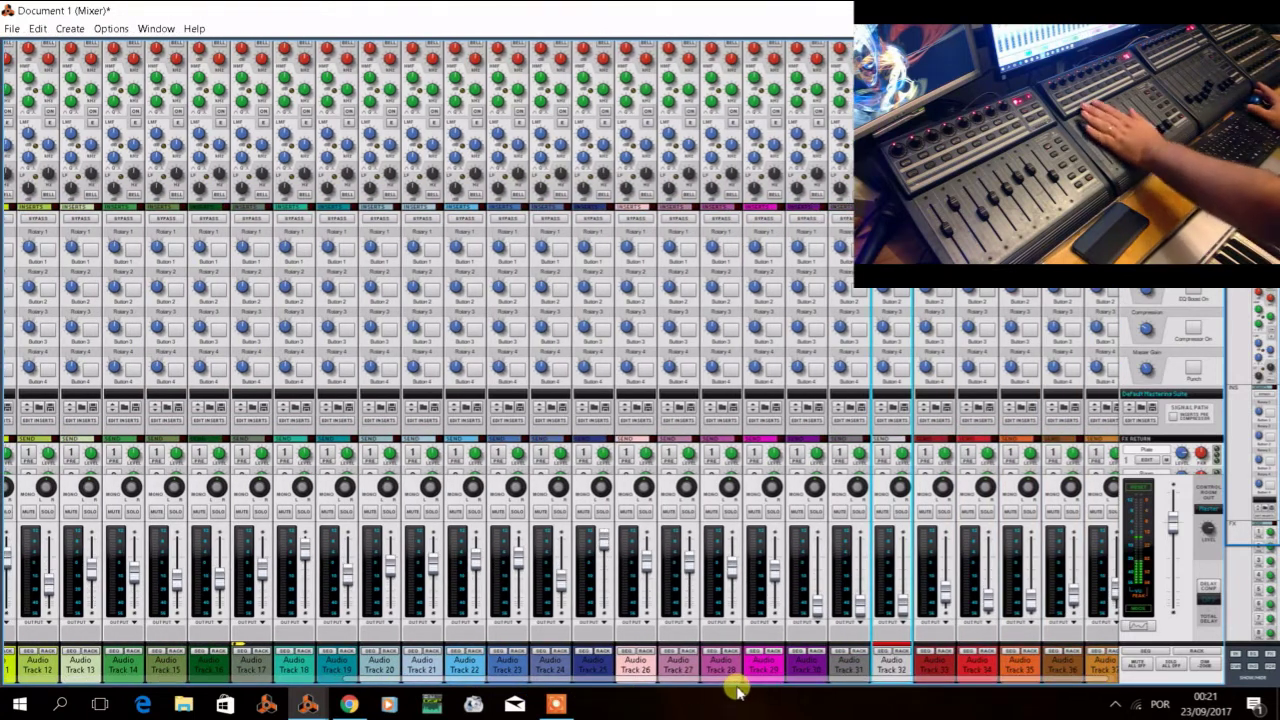
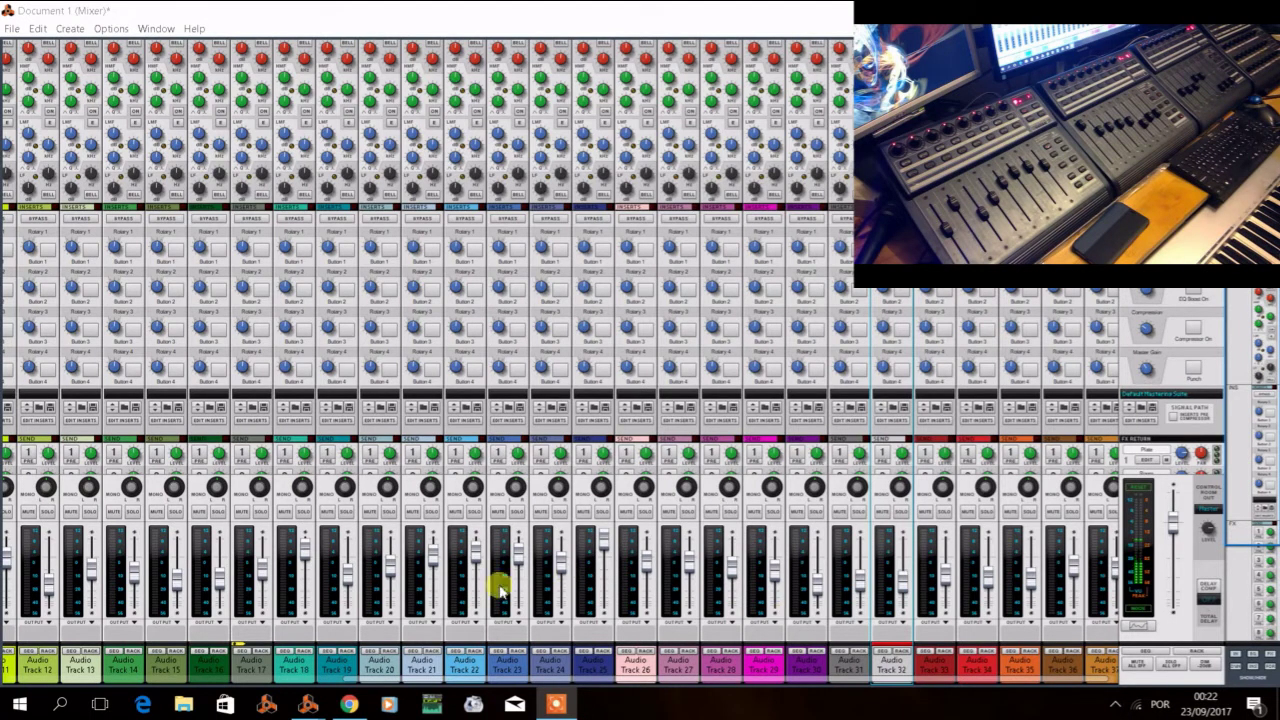
Switch to File Explorer and open the ProgramData folder on Local Disk (C:).
{"action": "left_click", "coordinate": [182, 704]}
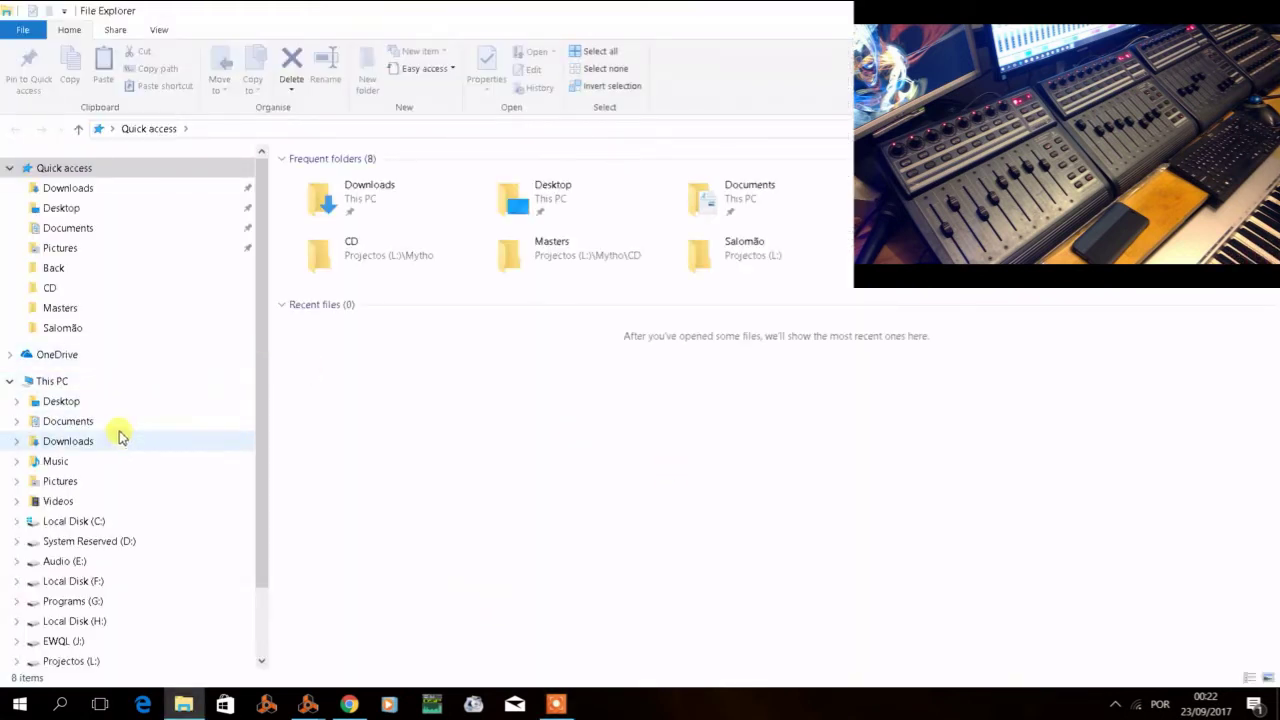
{"action": "left_click", "coordinate": [121, 428]}
{"action": "left_click", "coordinate": [357, 288]}
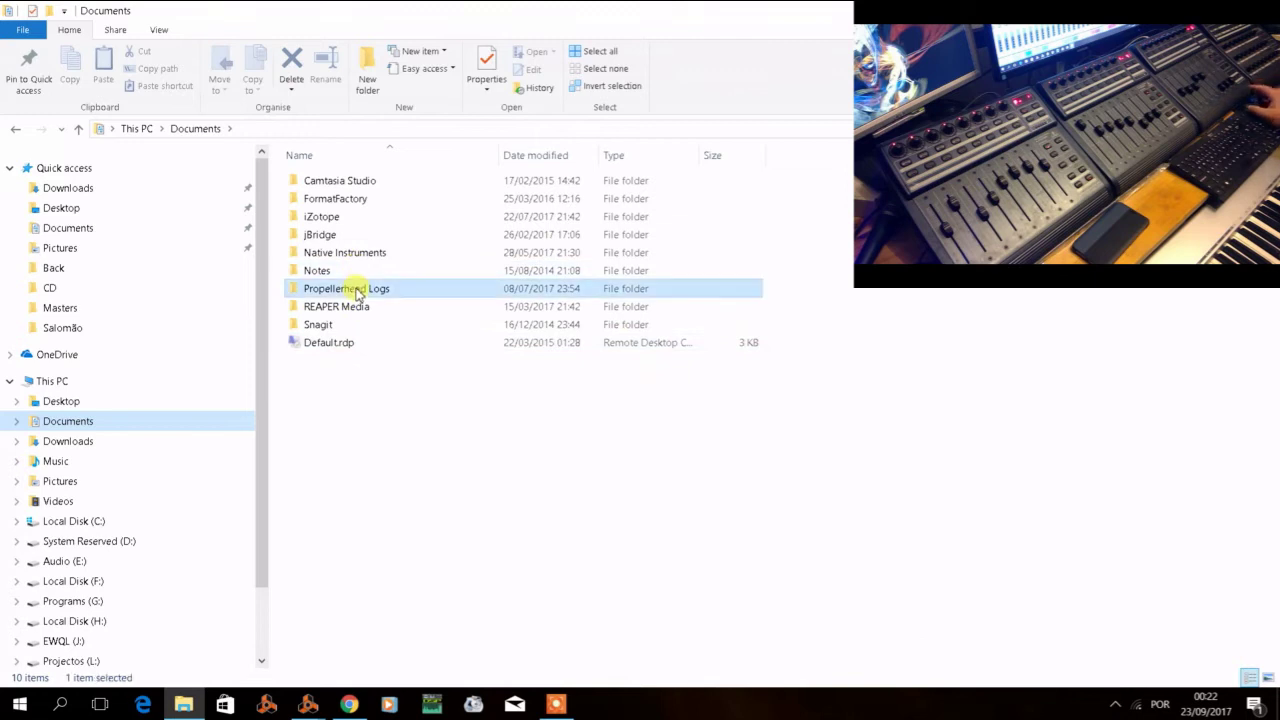
{"action": "left_click", "coordinate": [84, 232]}
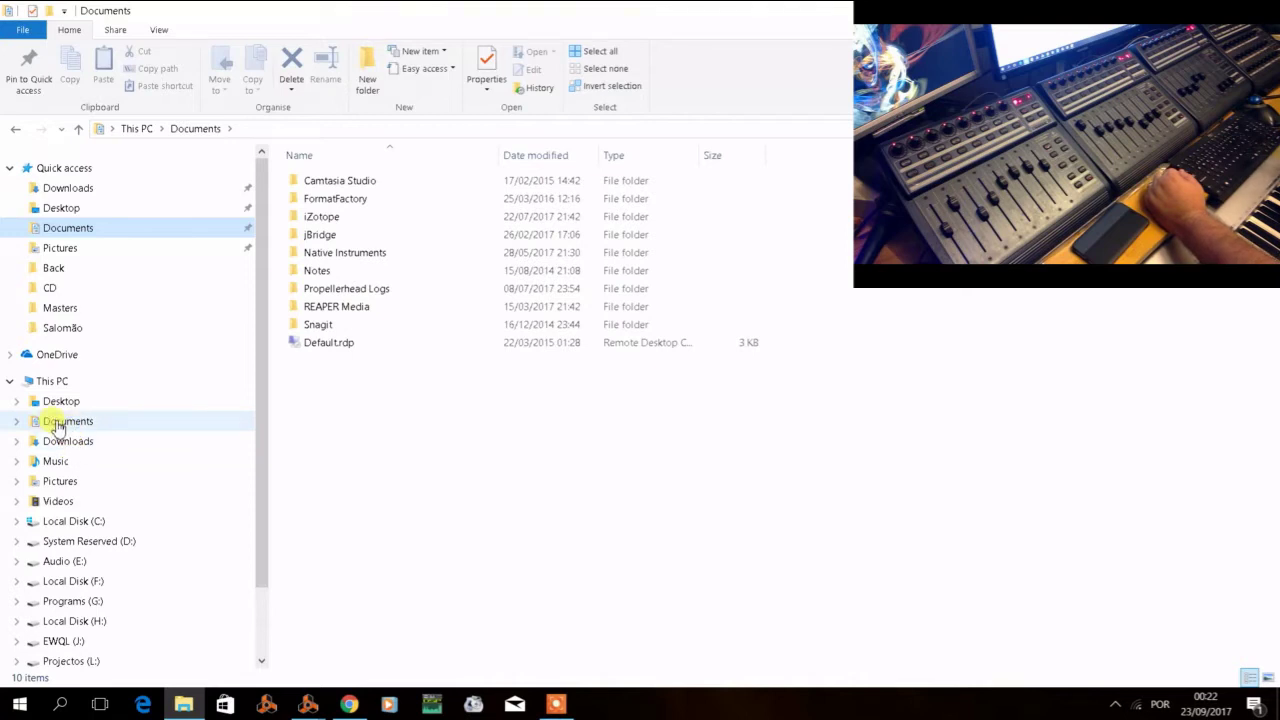
{"action": "left_click", "coordinate": [52, 521]}
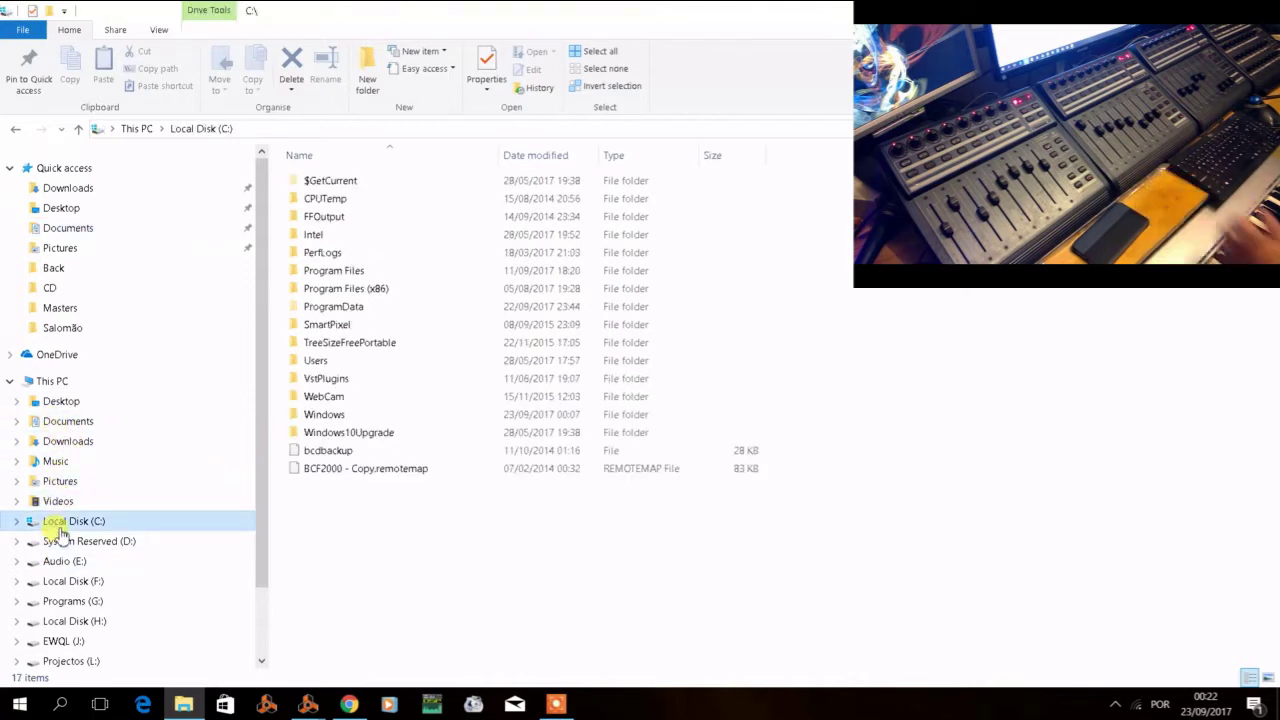
{"action": "double_click", "coordinate": [347, 306]}
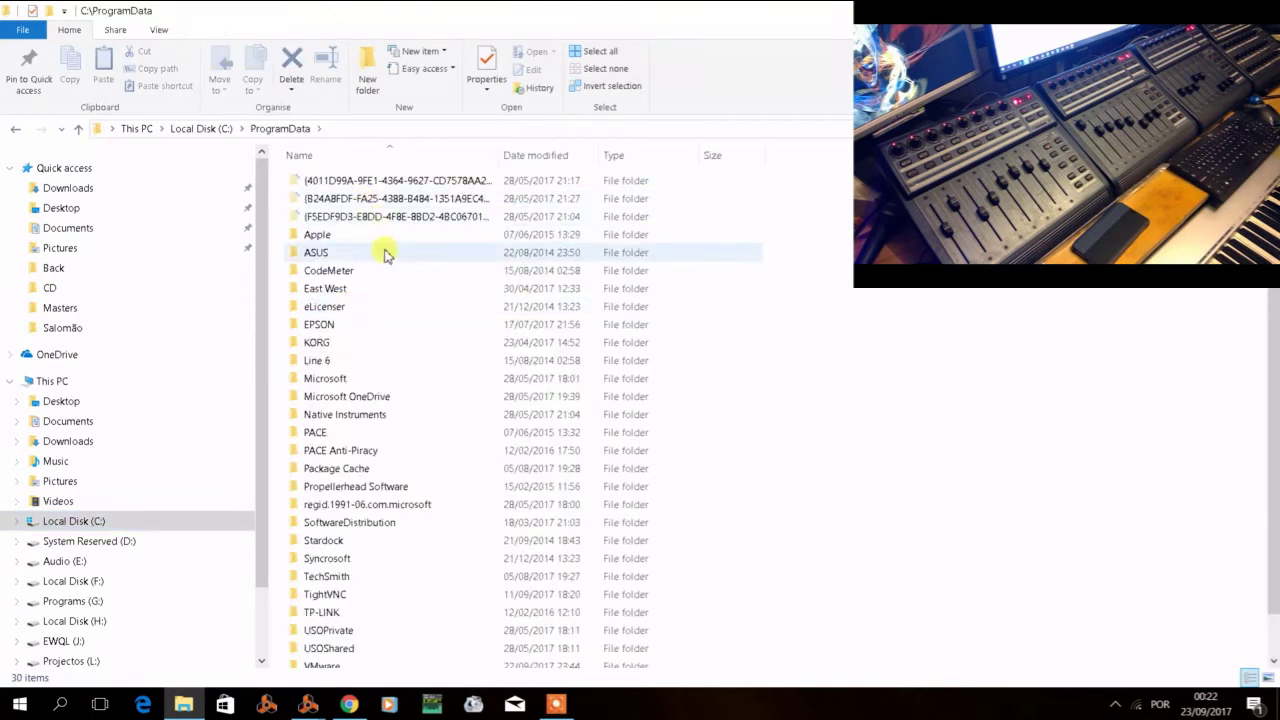
Open the Behringer folder inside Propellerhead Software, Remote, Maps.
{"action": "left_click", "coordinate": [384, 292]}
{"action": "type", "text": "pr"}
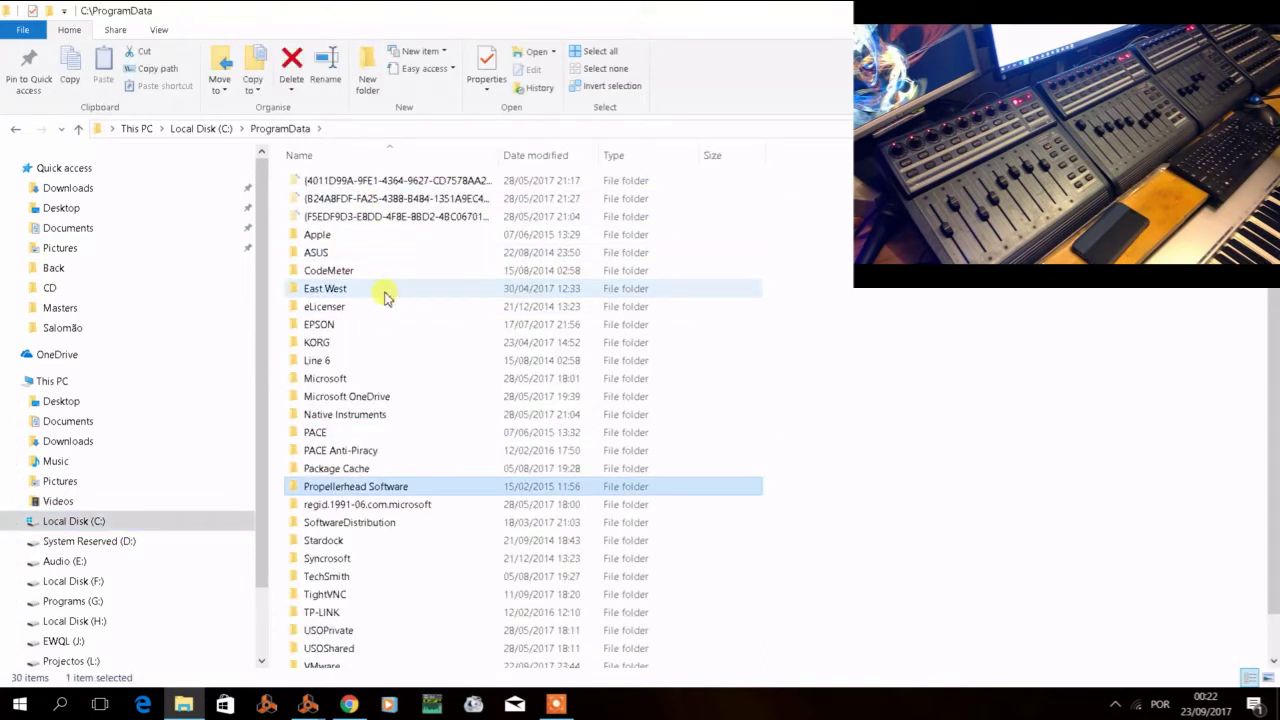
{"action": "double_click", "coordinate": [407, 486]}
{"action": "double_click", "coordinate": [340, 203]}
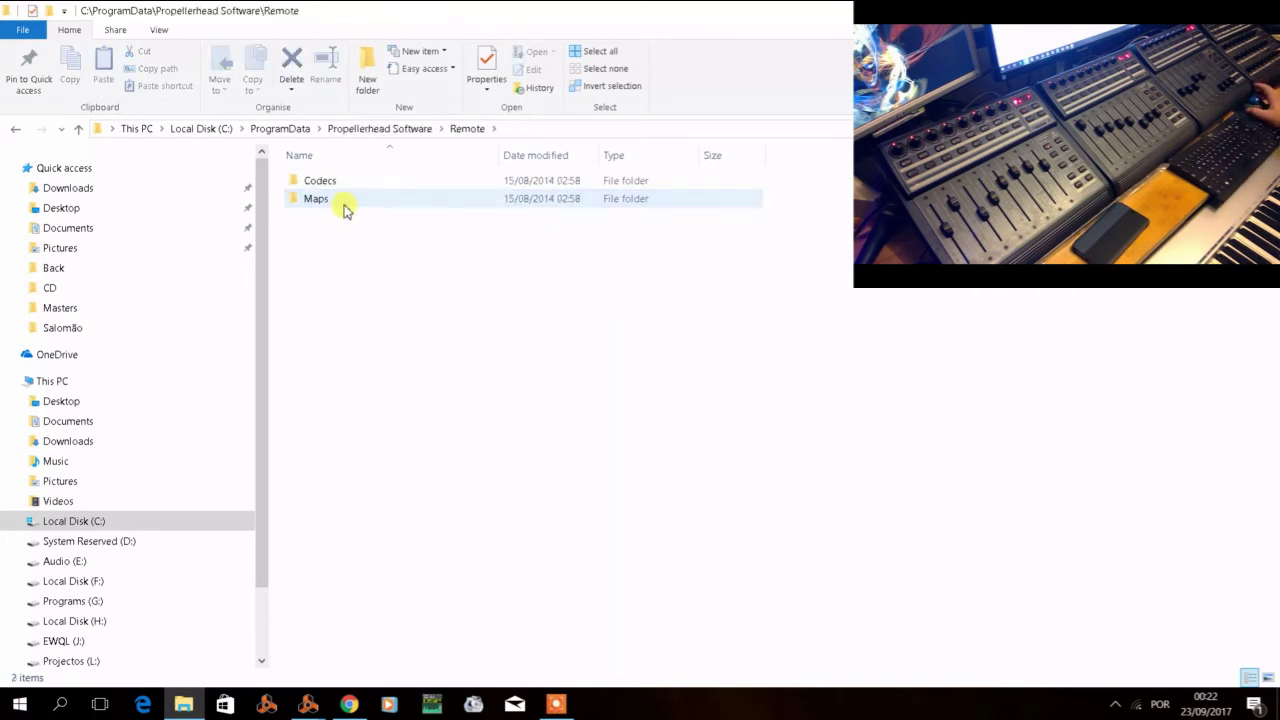
{"action": "double_click", "coordinate": [340, 201]}
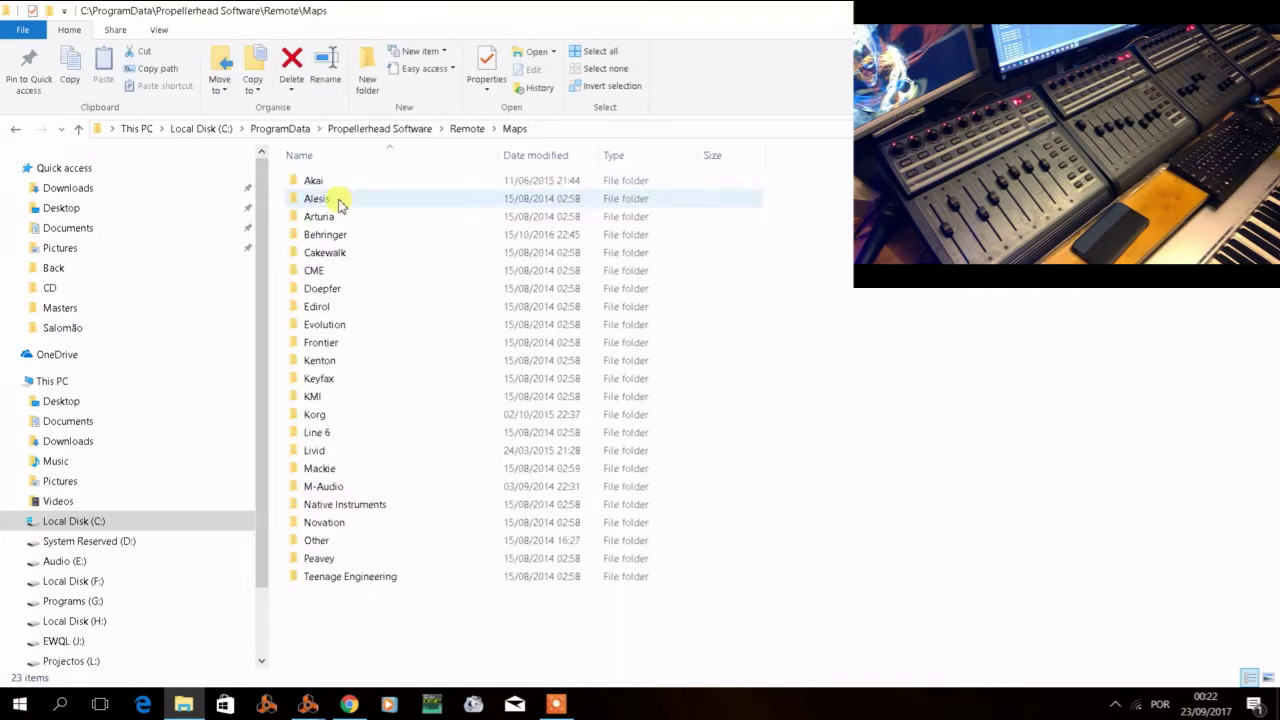
{"action": "double_click", "coordinate": [379, 245]}
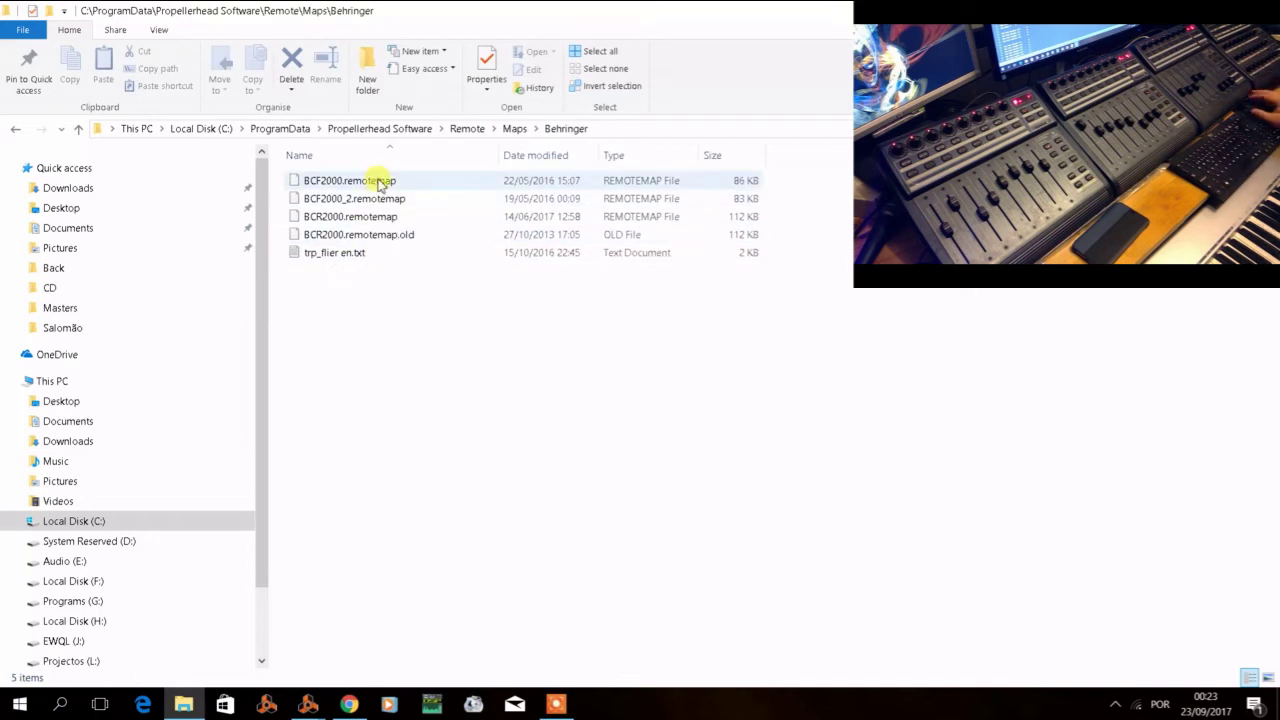
Open BCF2000.remotemap in Sublime Text and decline the software update.
{"action": "right_click", "coordinate": [379, 183]}
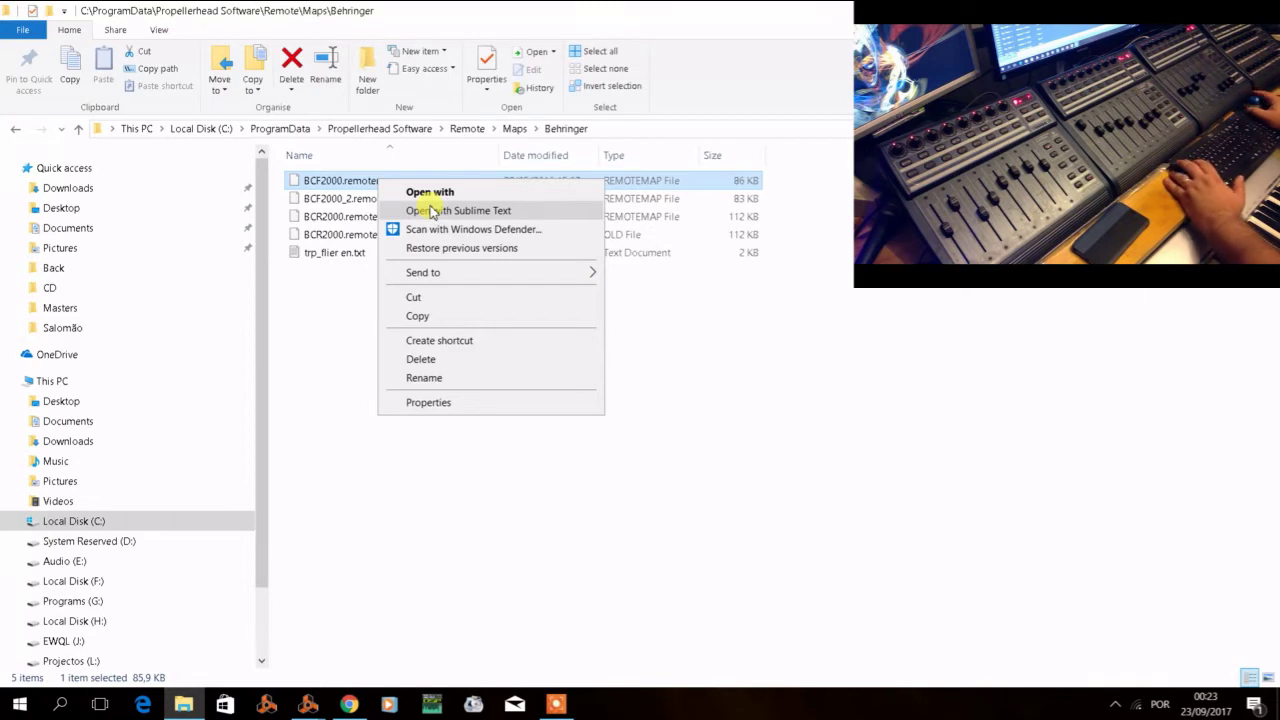
{"action": "left_click", "coordinate": [432, 211]}
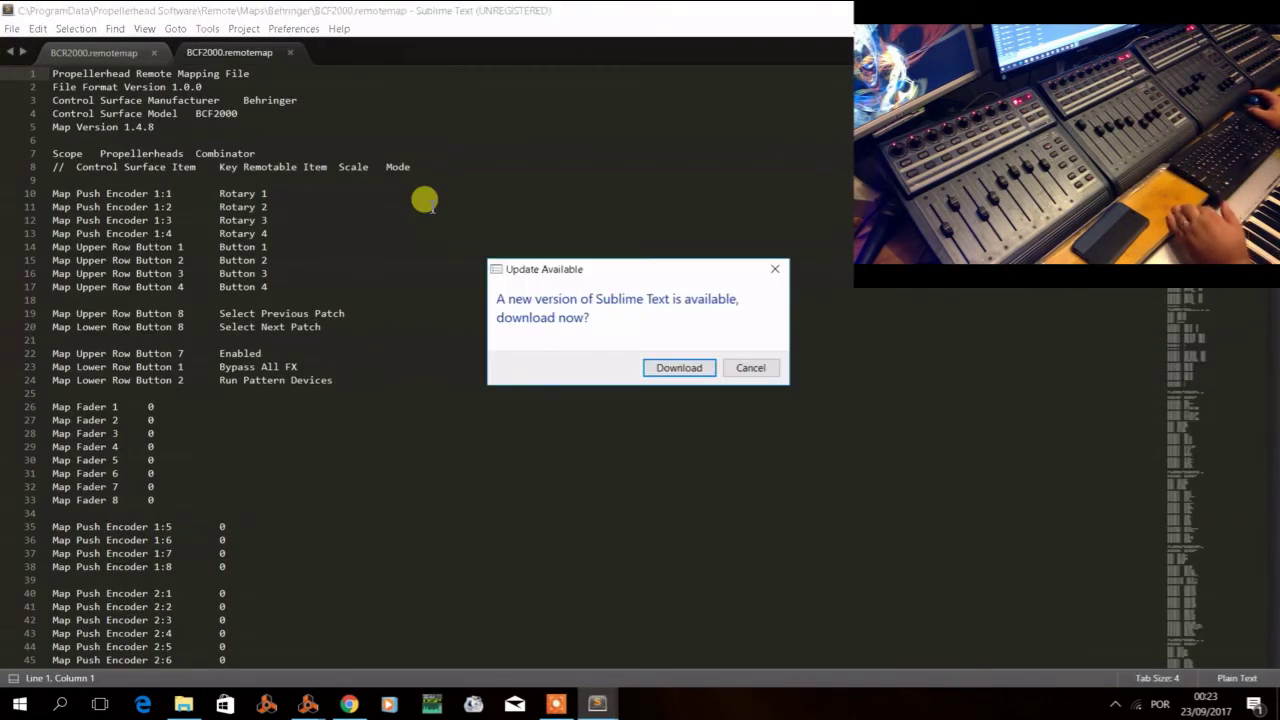
{"action": "left_click", "coordinate": [744, 366]}
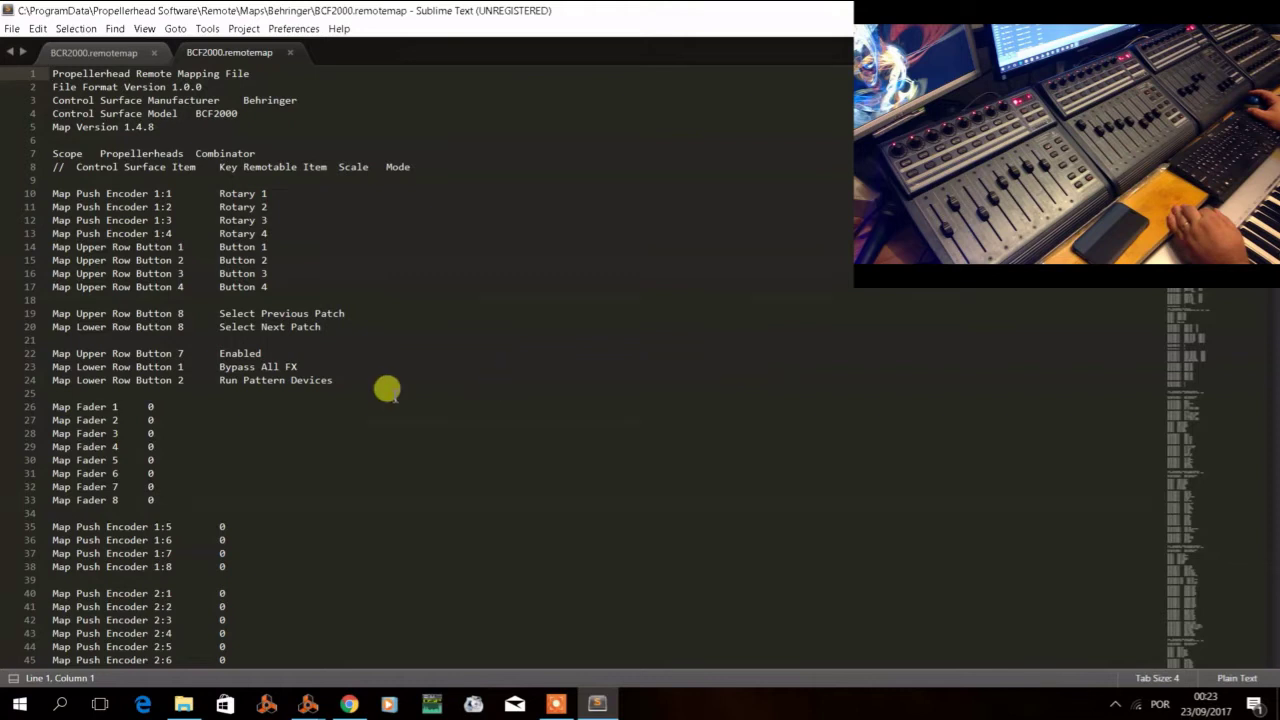
Search the BCF2000 remote map for the override author's e-mail domain.
{"action": "left_click", "coordinate": [163, 497]}
{"action": "left_click", "coordinate": [131, 507]}
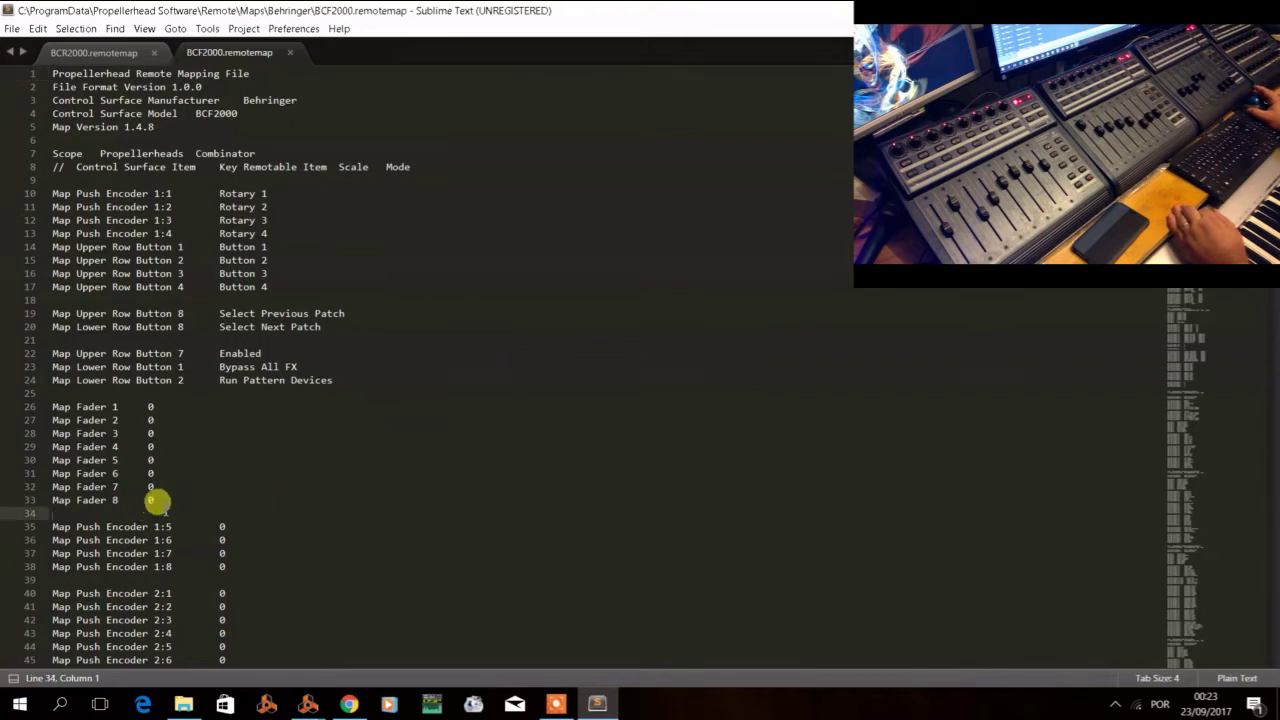
{"action": "left_click", "coordinate": [158, 497]}
{"action": "key", "text": "ctrl+f"}
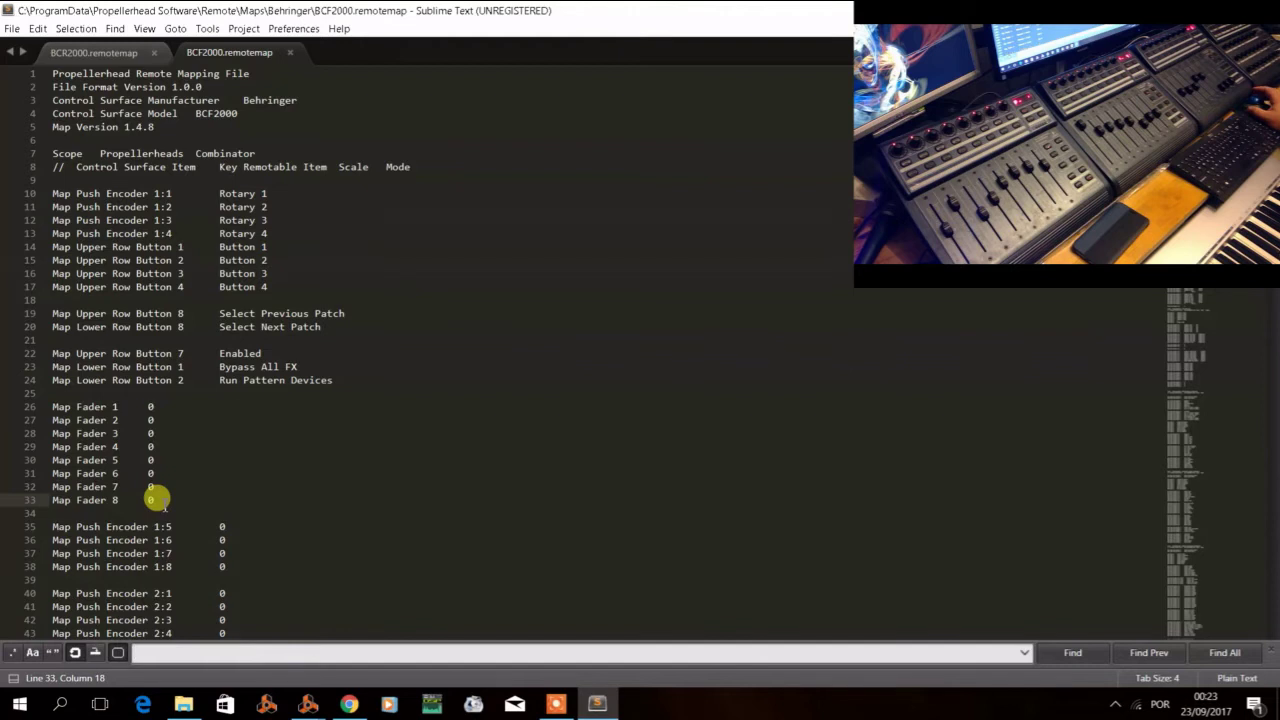
{"action": "type", "text": "mcata"}
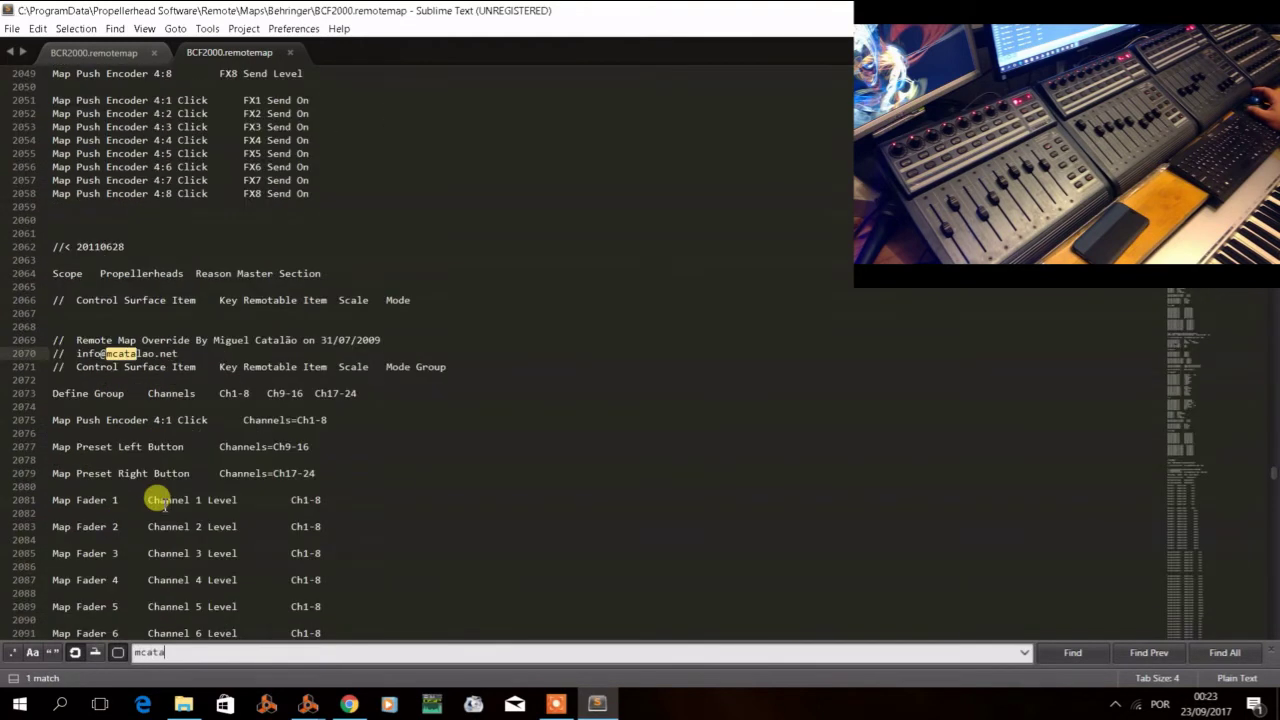
Examine the override comment and the Reason Master Section scope with its channel group and fader mappings.
{"action": "left_click", "coordinate": [203, 350]}
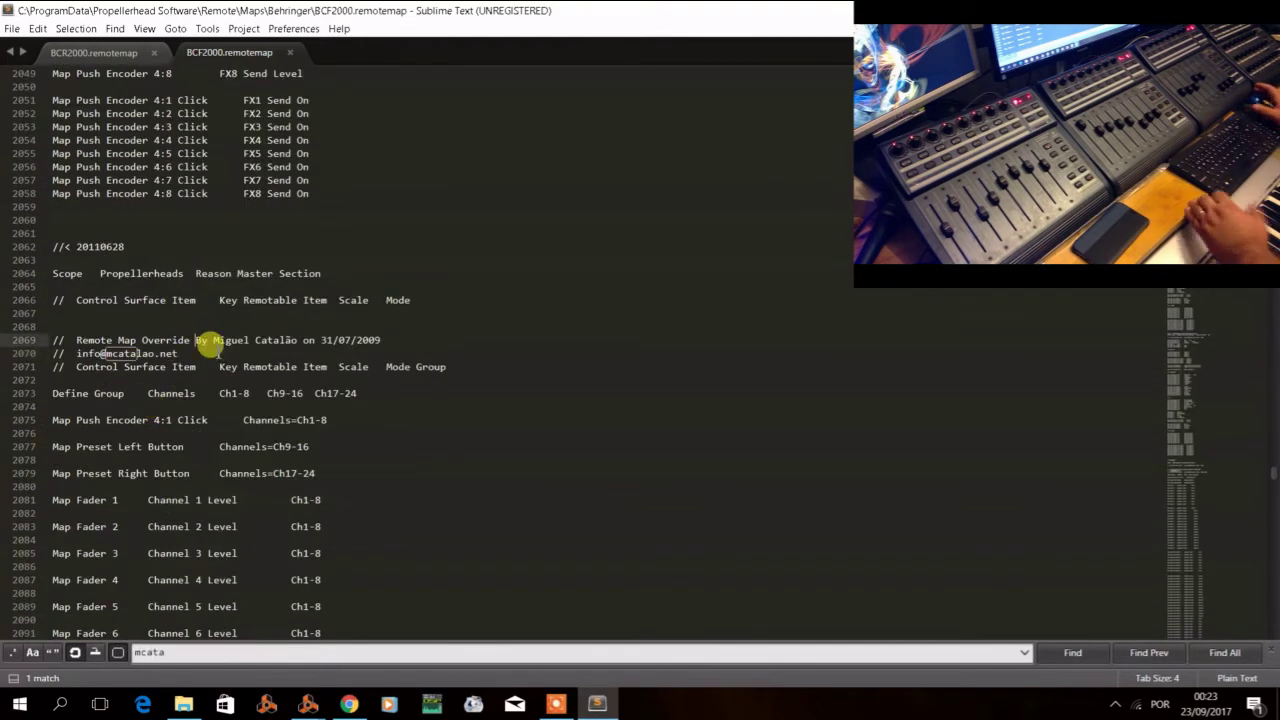
{"action": "left_click", "coordinate": [369, 340]}
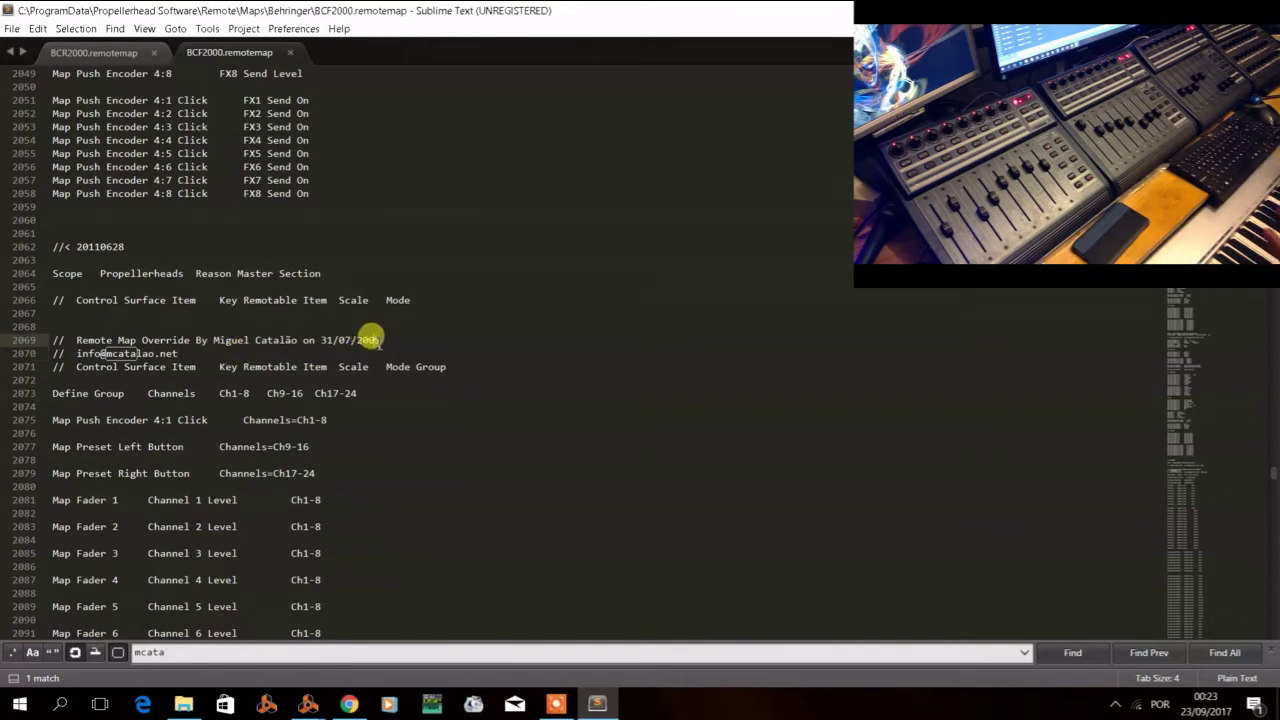
{"action": "left_click", "coordinate": [346, 366]}
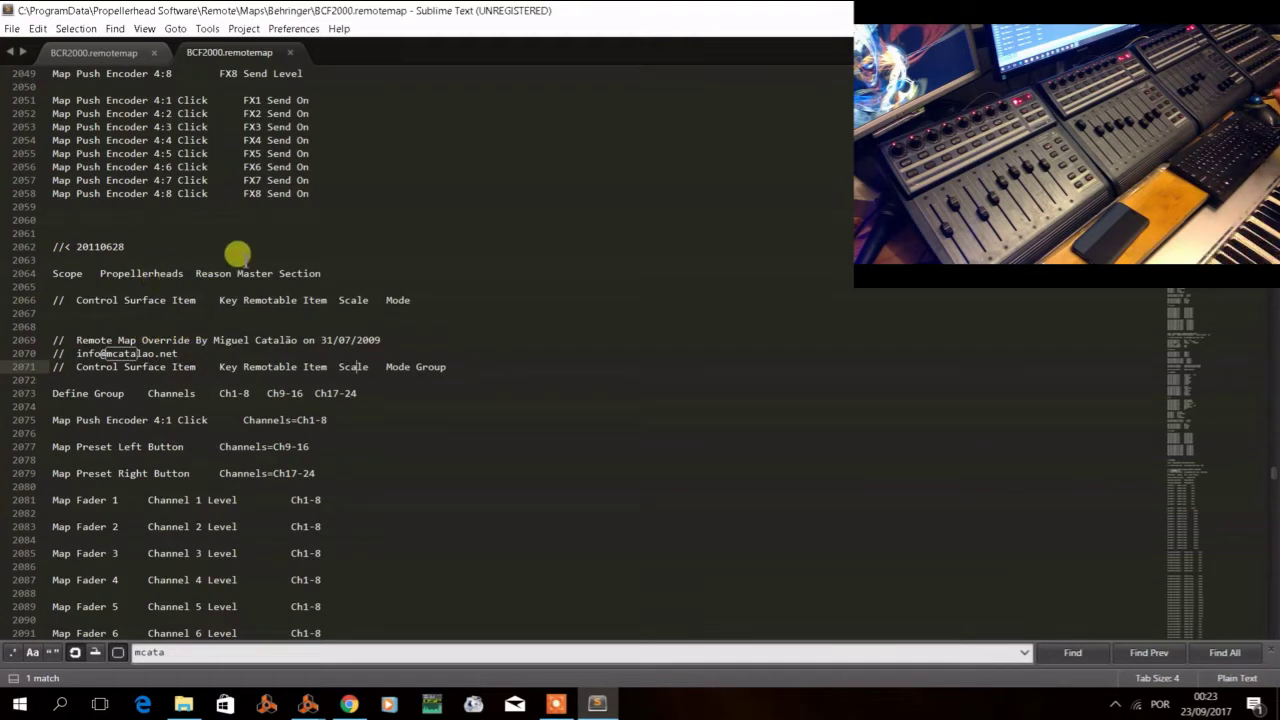
{"action": "left_click", "coordinate": [228, 270]}
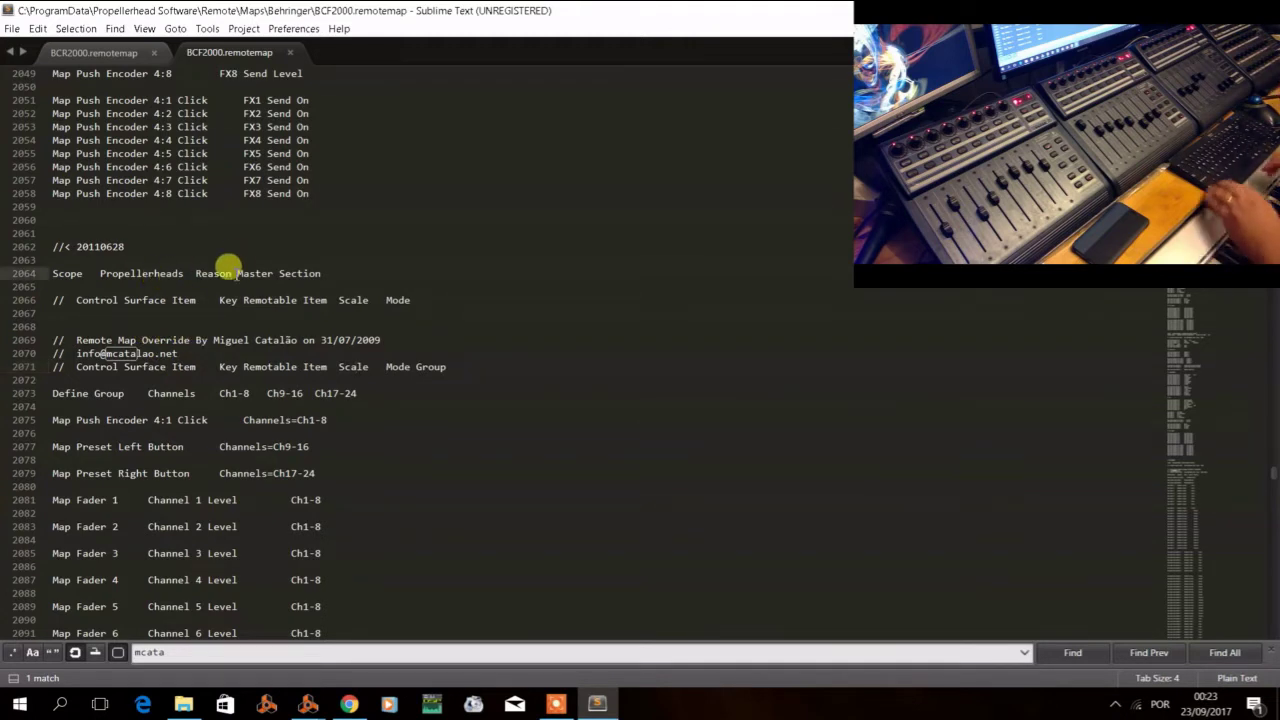
{"action": "scroll", "coordinate": [220, 350], "scroll_direction": "down", "scroll_amount": 2}
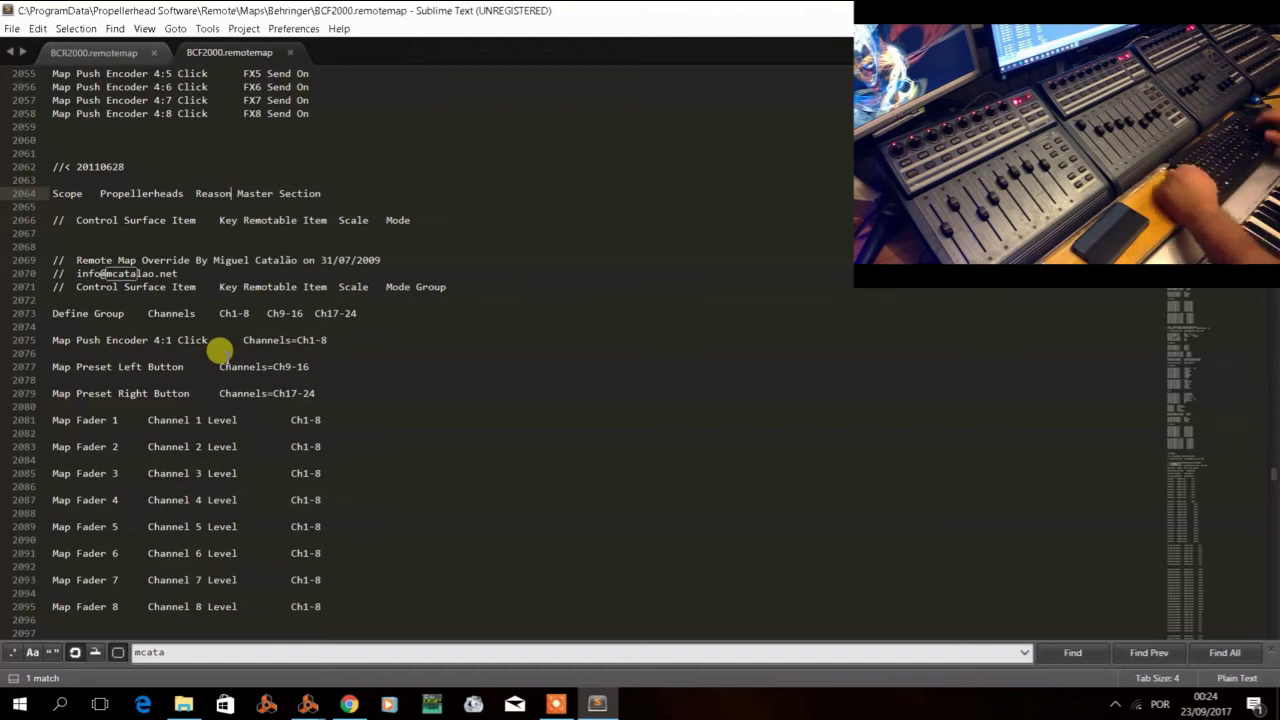
Undo the stray characters entered in the map and try to find "12:4" in the file.
{"action": "type", "text": "14"}
{"action": "key", "text": "ctrl+z"}
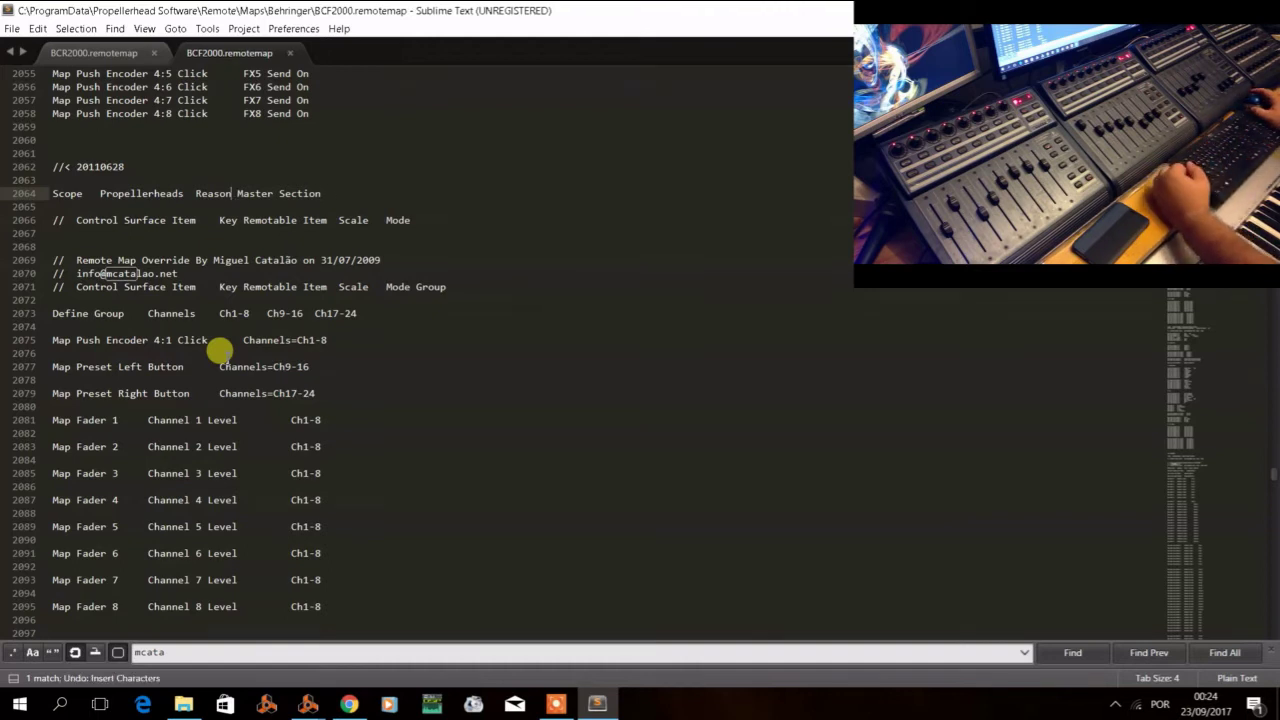
{"action": "key", "text": "ctrl+f"}
{"action": "type", "text": "12:4"}
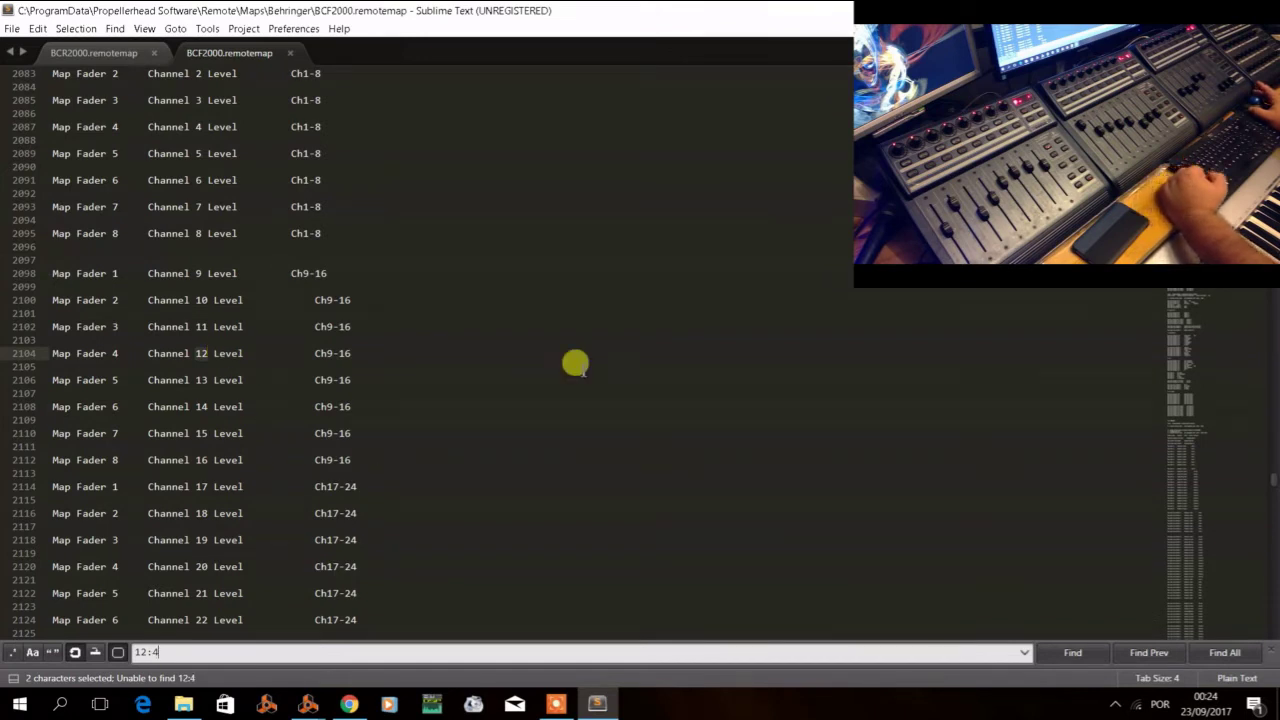
{"action": "left_click", "coordinate": [1160, 652]}
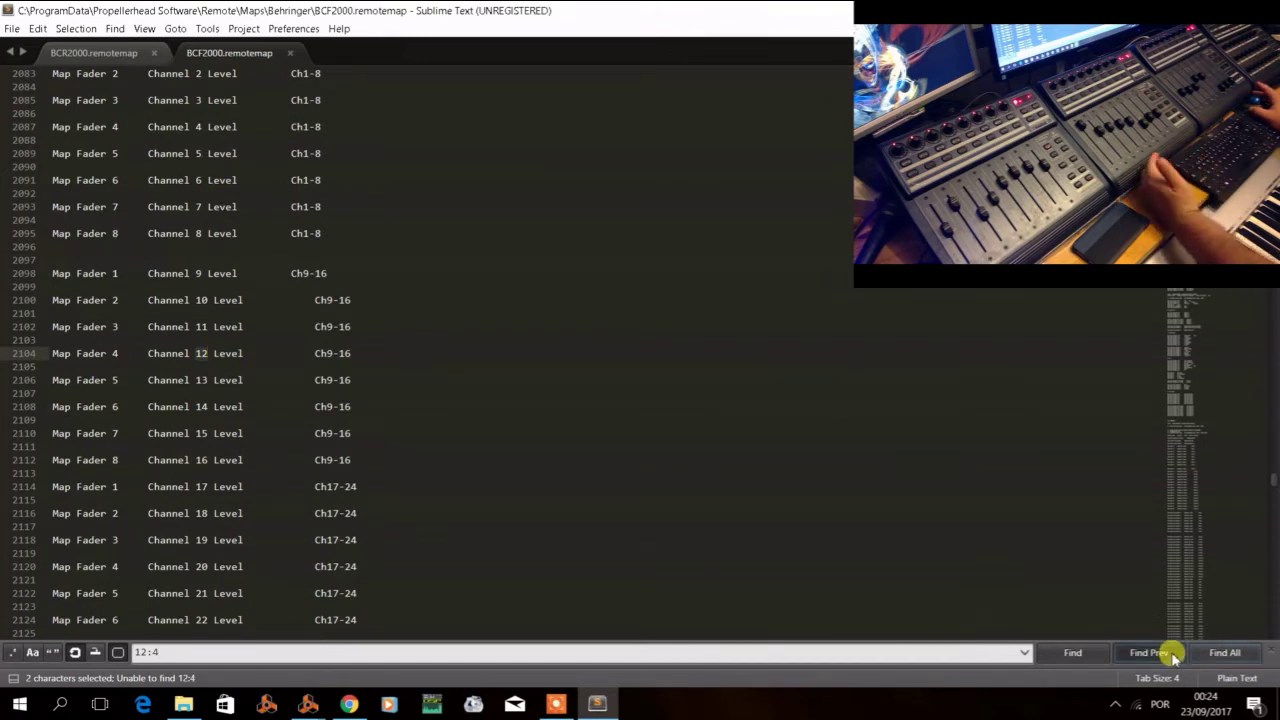
{"action": "left_click", "coordinate": [1160, 652]}
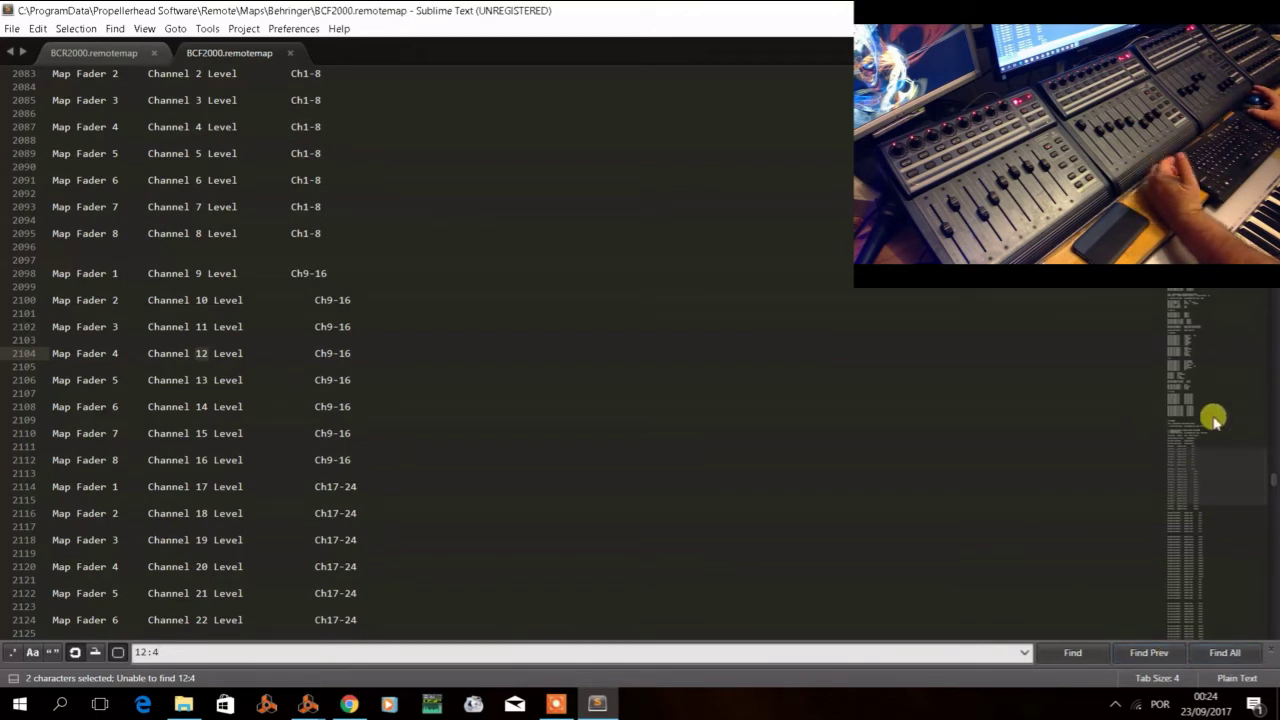
Return to the beginning of the remote map and search it for "mixer".
{"action": "left_click_drag", "start_coordinate": [1276, 460], "coordinate": [1262, 80]}
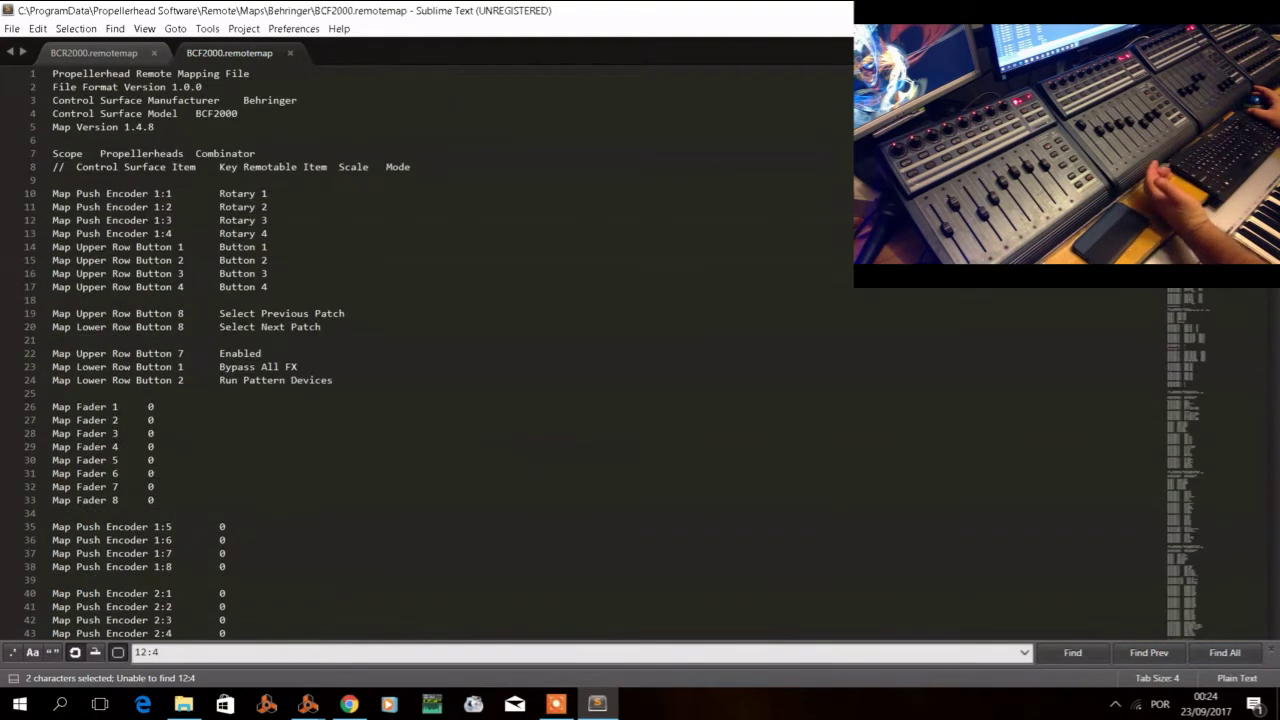
{"action": "left_click", "coordinate": [712, 95]}
{"action": "key", "text": "ctrl+f"}
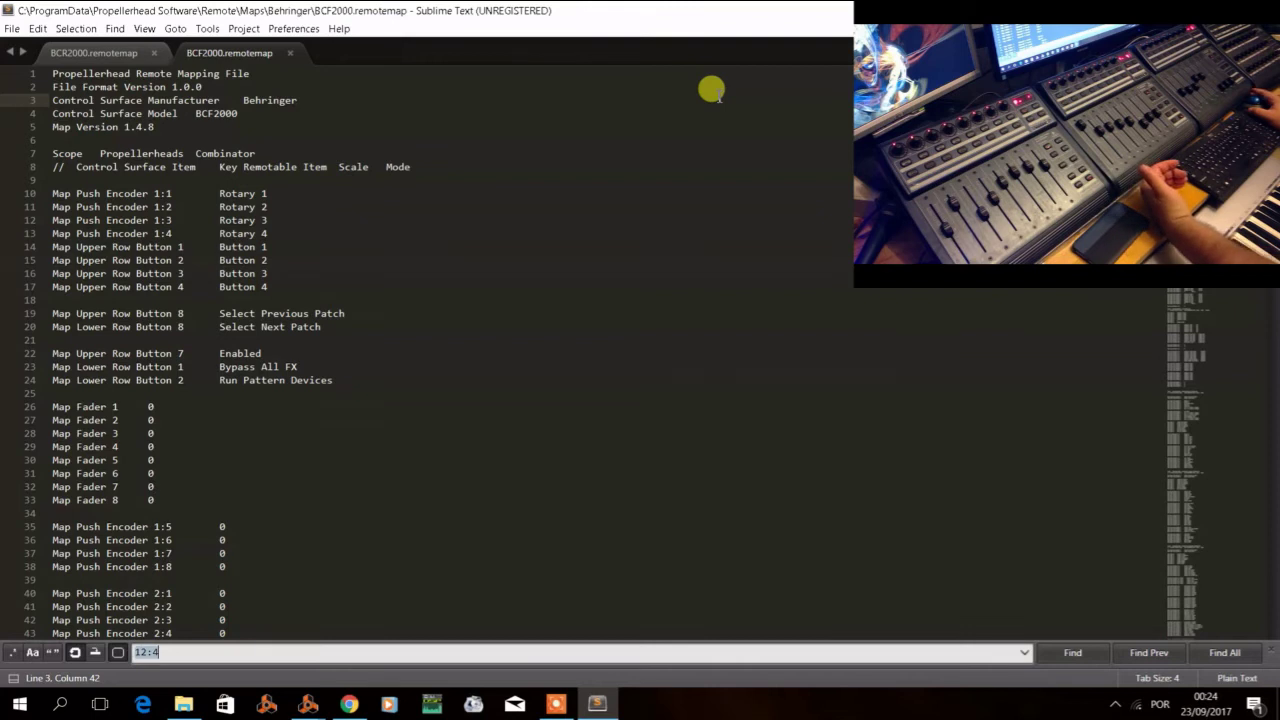
{"action": "key", "text": "BackSpace"}
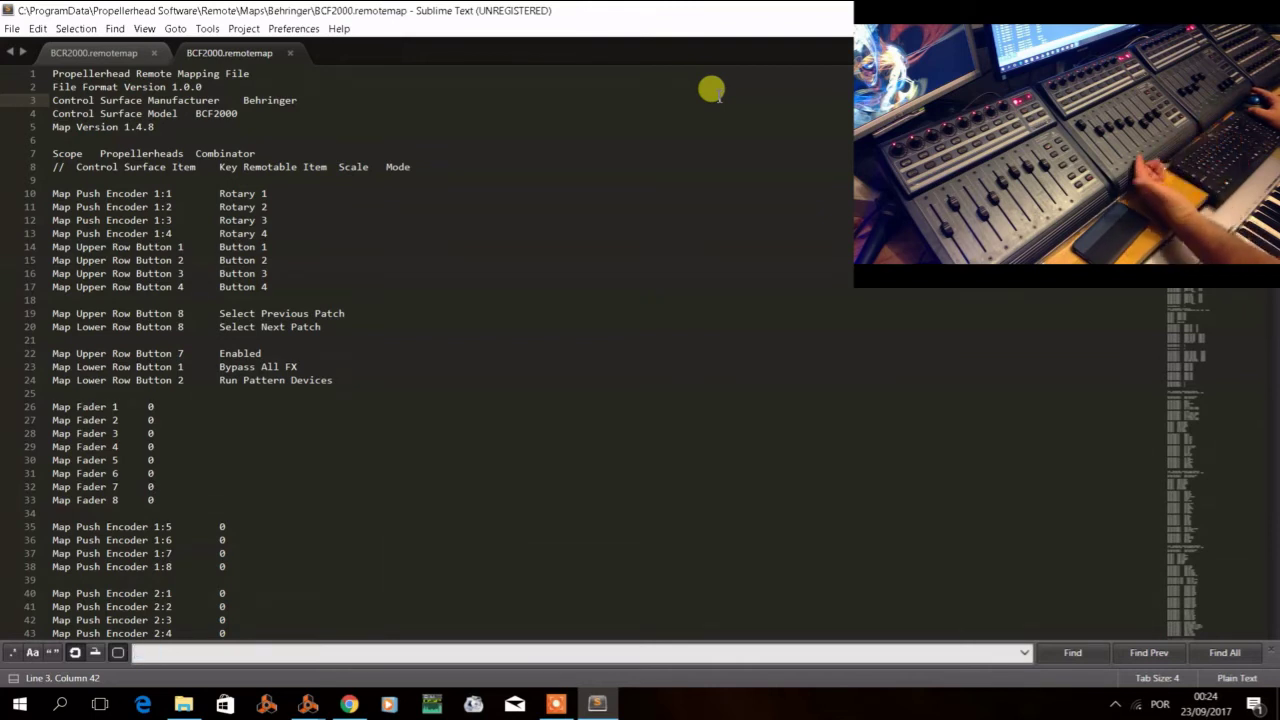
{"action": "type", "text": "mixer"}
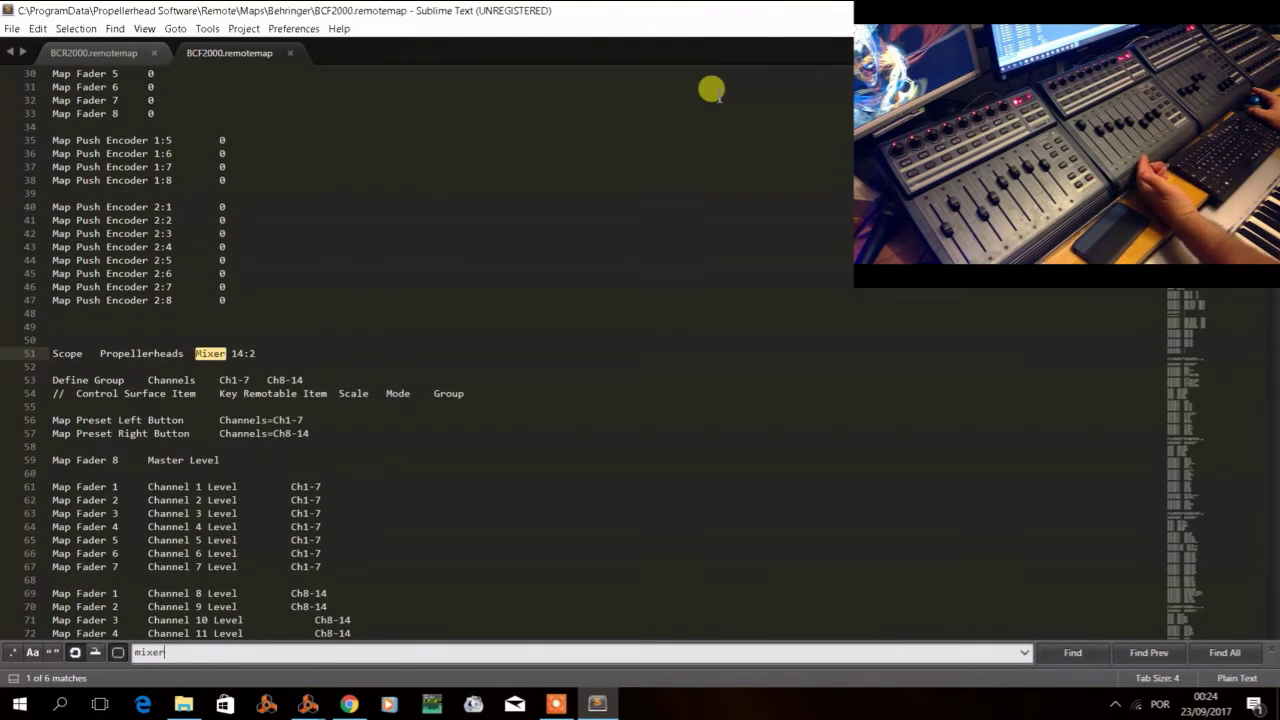
Examine the Mixer 14:2 scope's channel groups and highlight the Fader 1 to Fader 7 mappings for Ch1-7.
{"action": "left_click", "coordinate": [310, 364]}
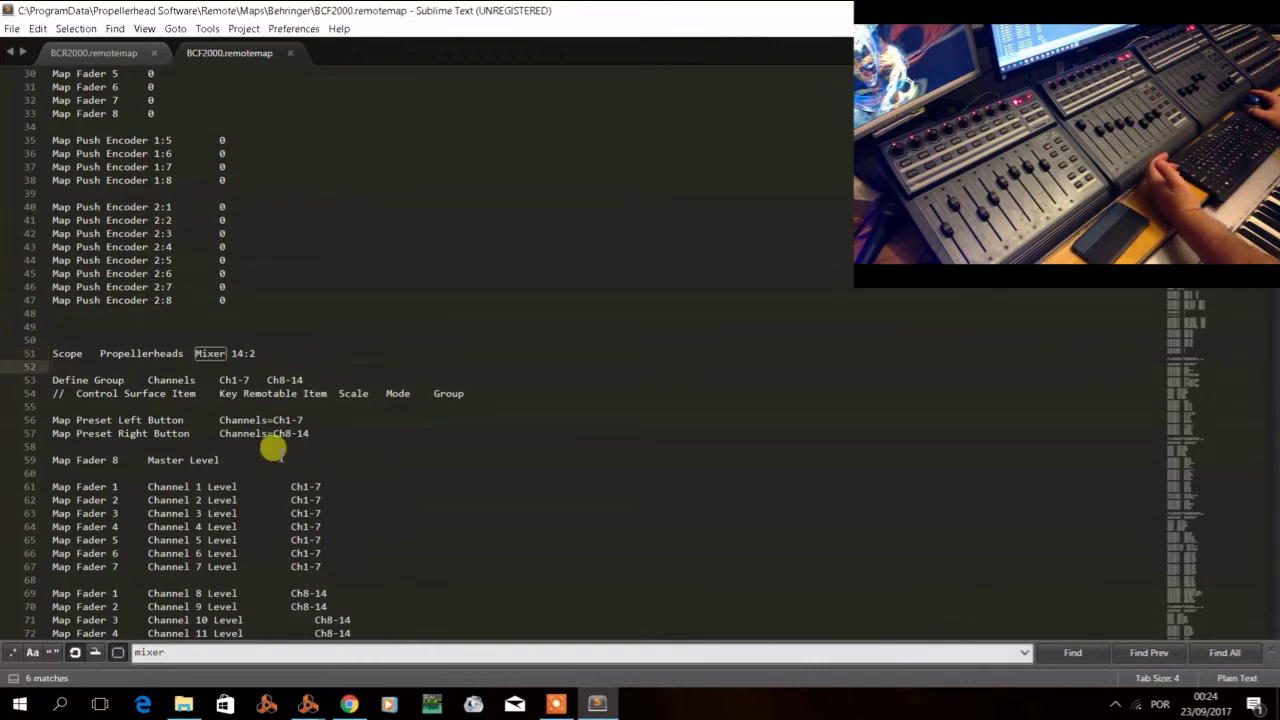
{"action": "left_click", "coordinate": [273, 447]}
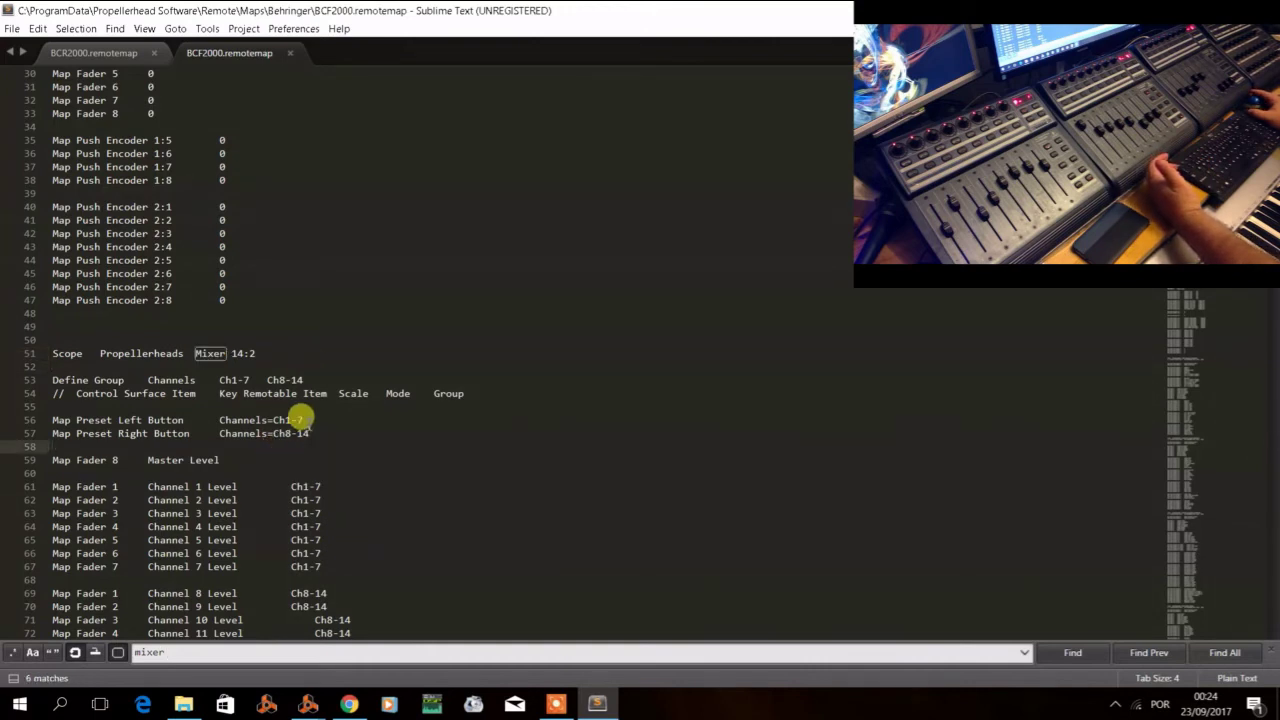
{"action": "left_click", "coordinate": [70, 379]}
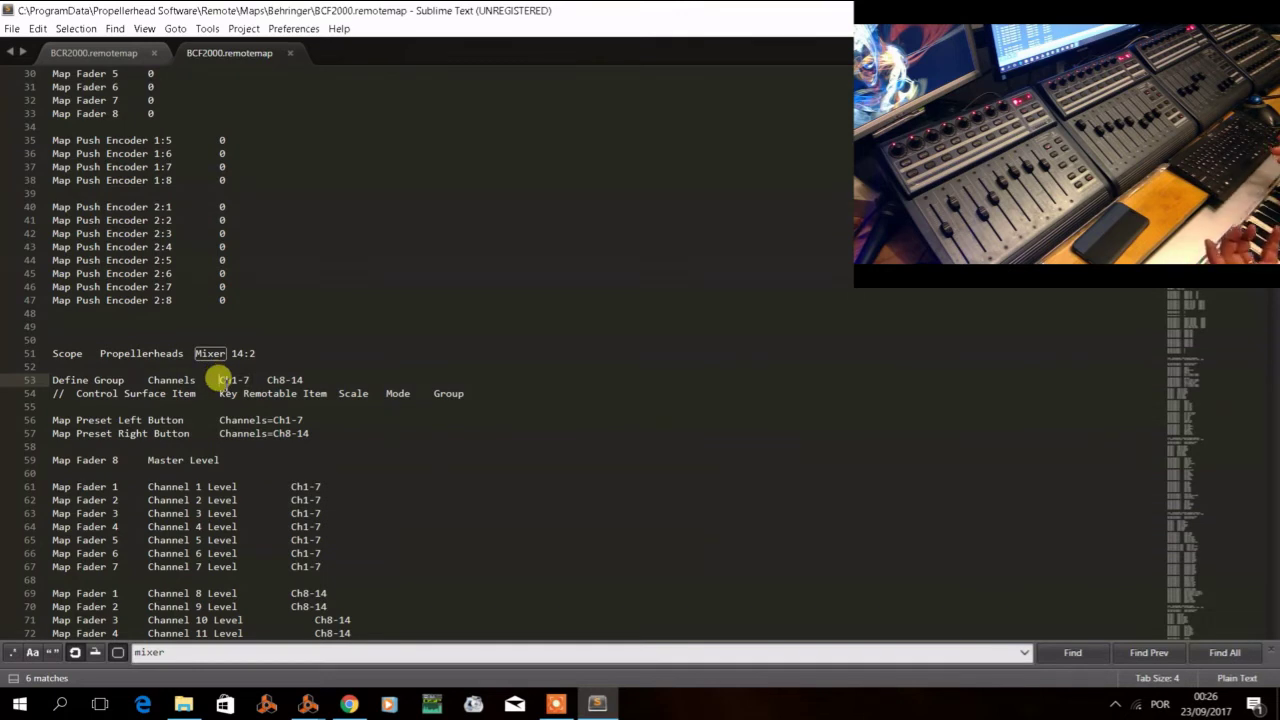
{"action": "scroll", "coordinate": [220, 378], "scroll_direction": "down", "scroll_amount": 1}
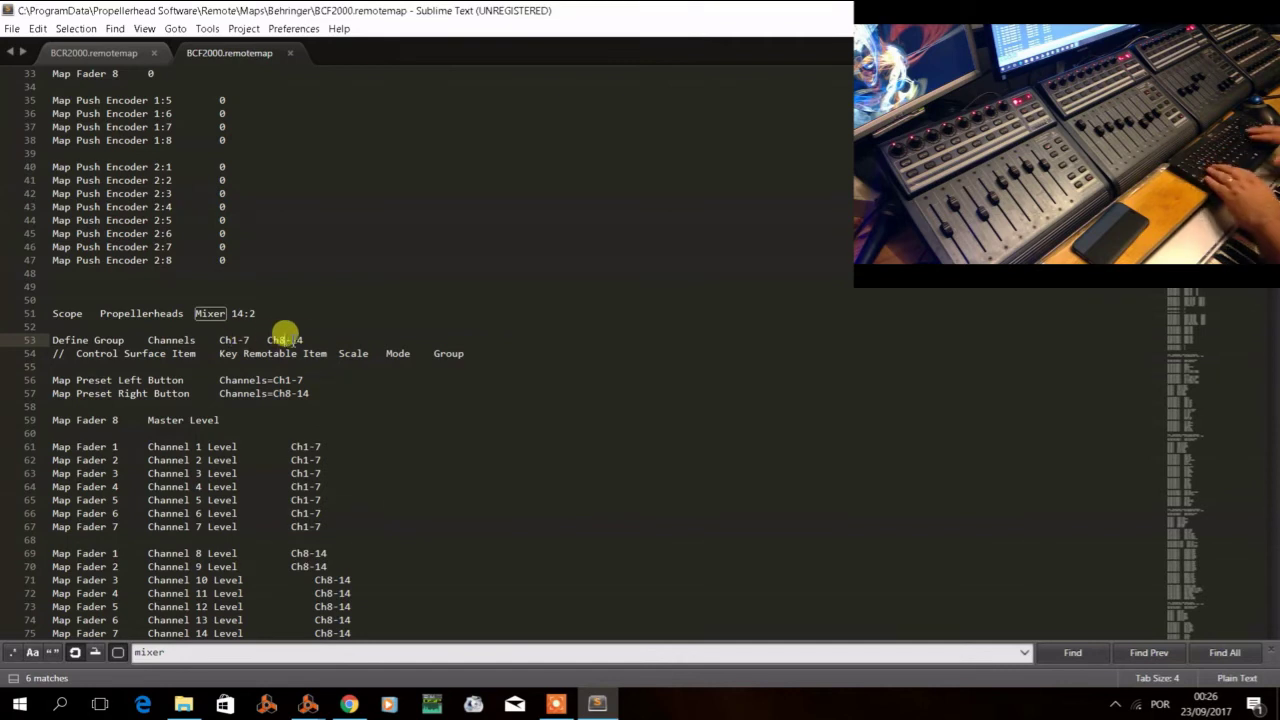
{"action": "scroll", "coordinate": [300, 332], "scroll_direction": "down", "scroll_amount": 4}
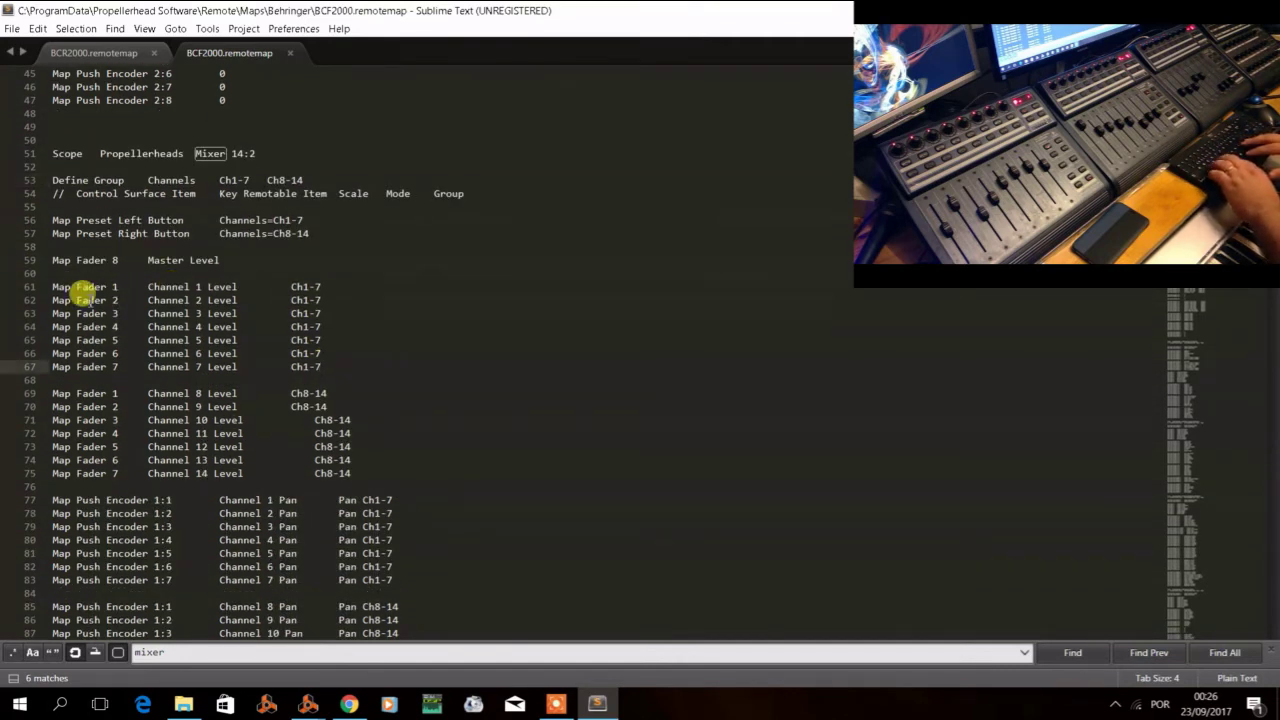
{"action": "left_click_drag", "start_coordinate": [54, 287], "coordinate": [314, 371]}
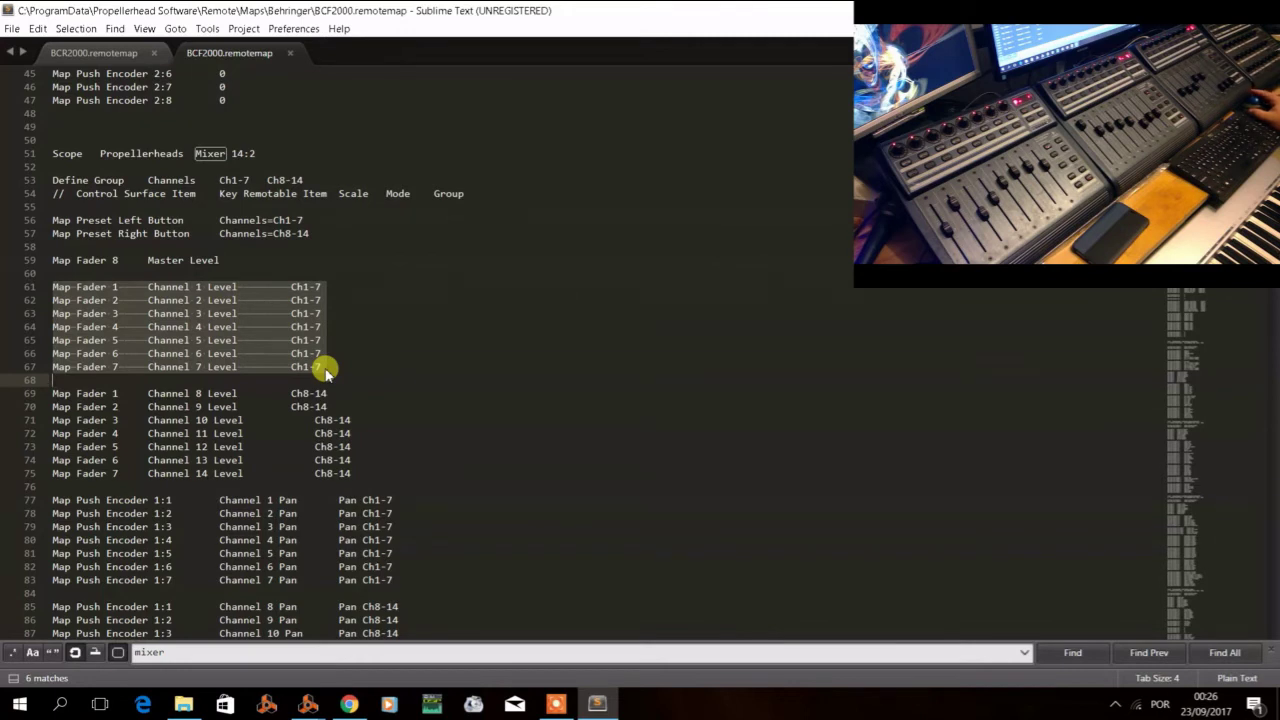
Search for the override author's e-mail domain again and view the Reason Master Section scope.
{"action": "key", "text": "ctrl+f"}
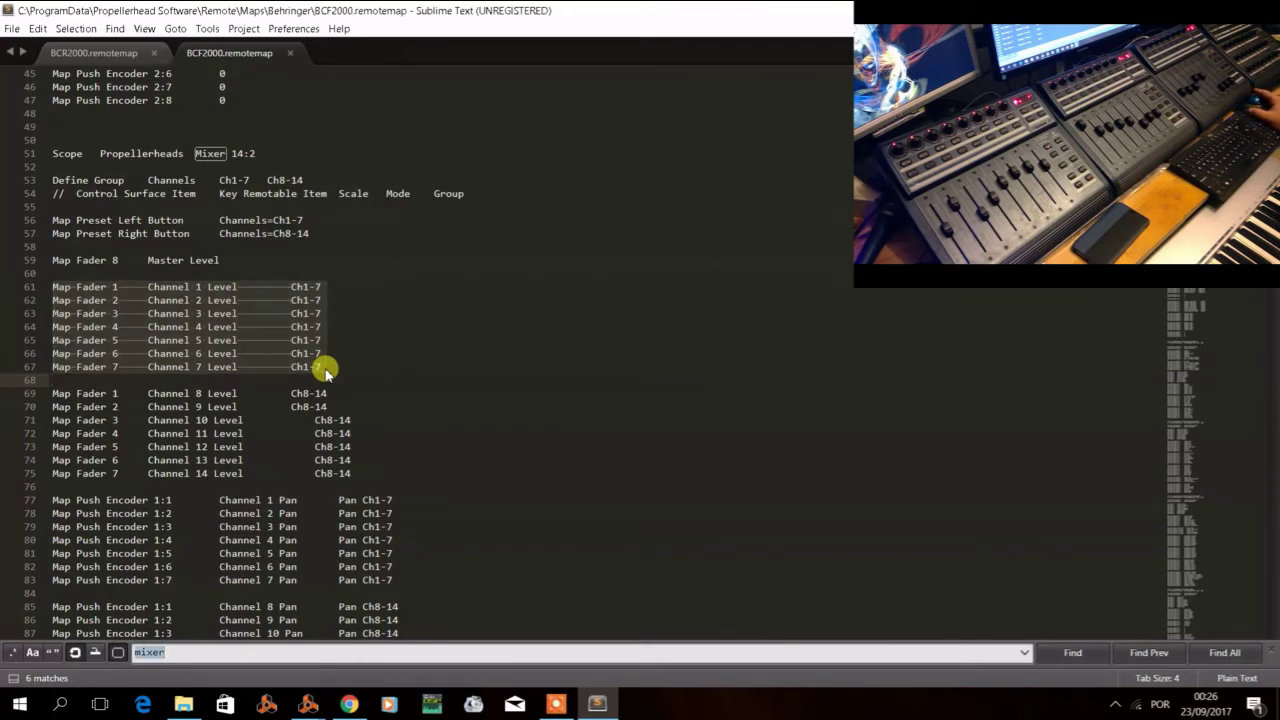
{"action": "key", "text": "BackSpace"}
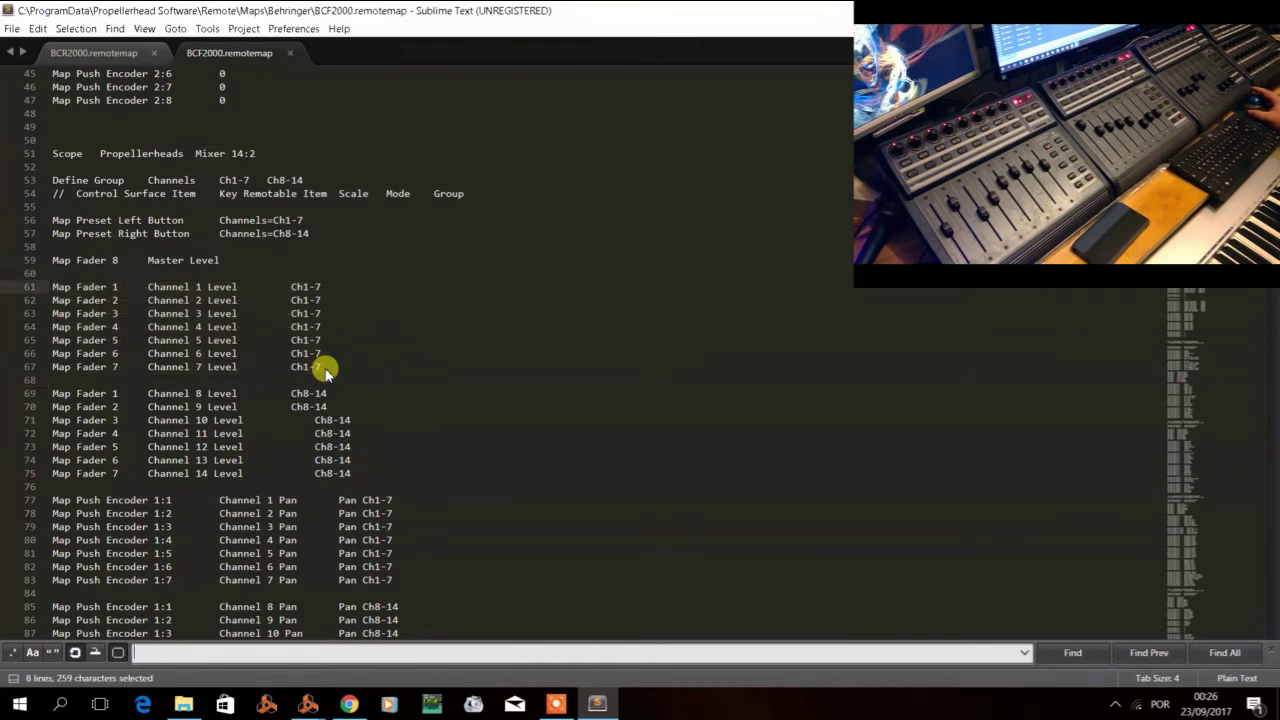
{"action": "type", "text": "mcatalao"}
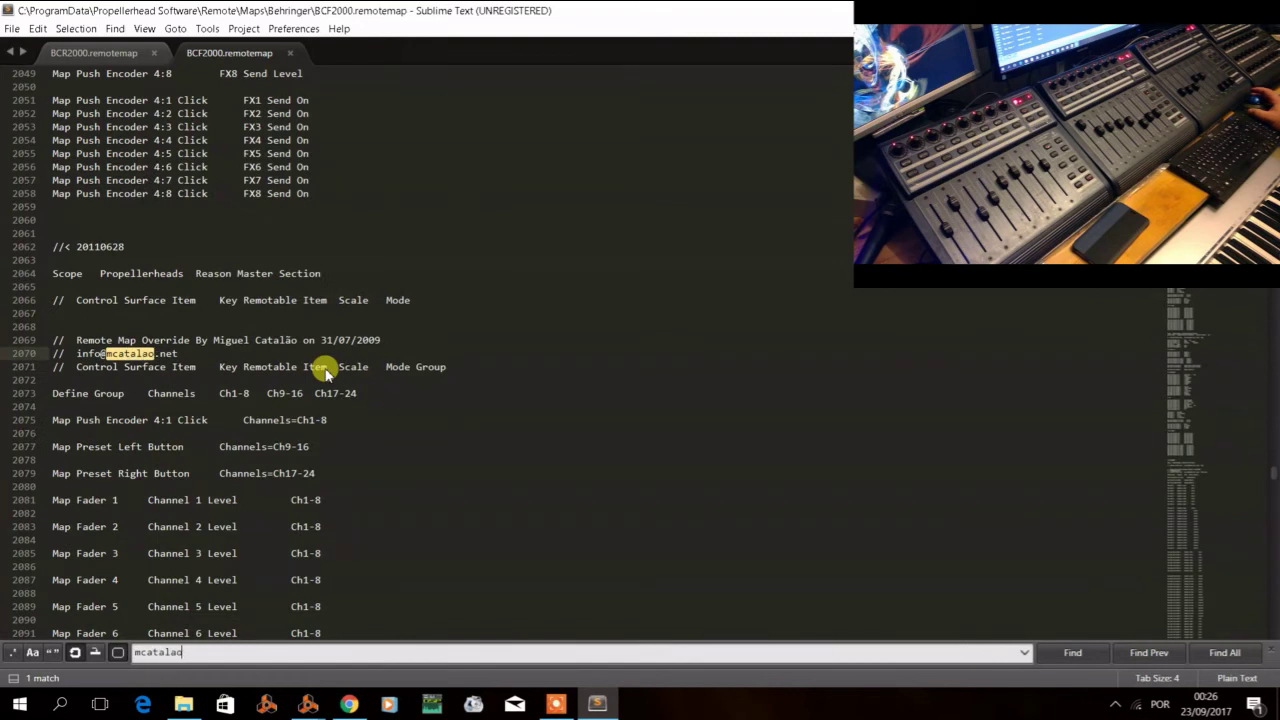
{"action": "left_click", "coordinate": [340, 272]}
{"action": "scroll", "coordinate": [355, 344], "scroll_direction": "down", "scroll_amount": 2}
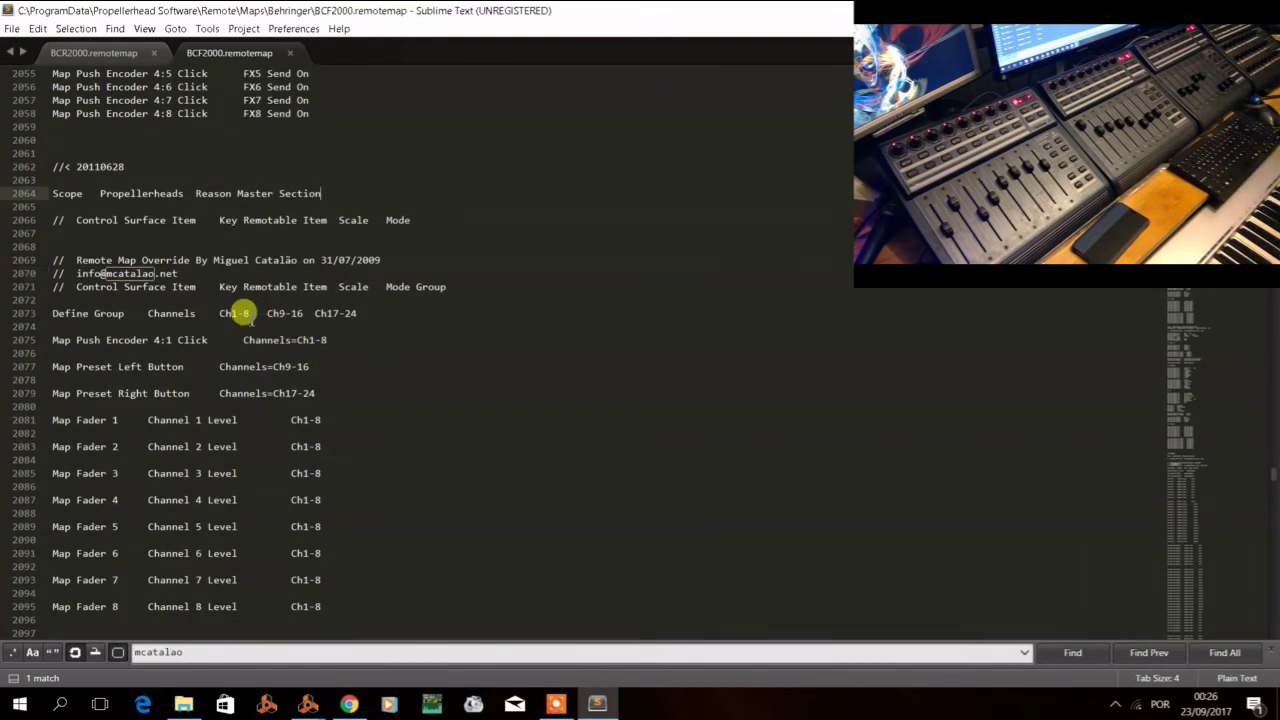
Highlight the Ch1-8, Ch9-16 and Ch17-24 groups in the Reason Master Section's Define Group line, then clear the selection.
{"action": "left_click", "coordinate": [228, 313]}
{"action": "left_click_drag", "start_coordinate": [228, 313], "coordinate": [360, 313]}
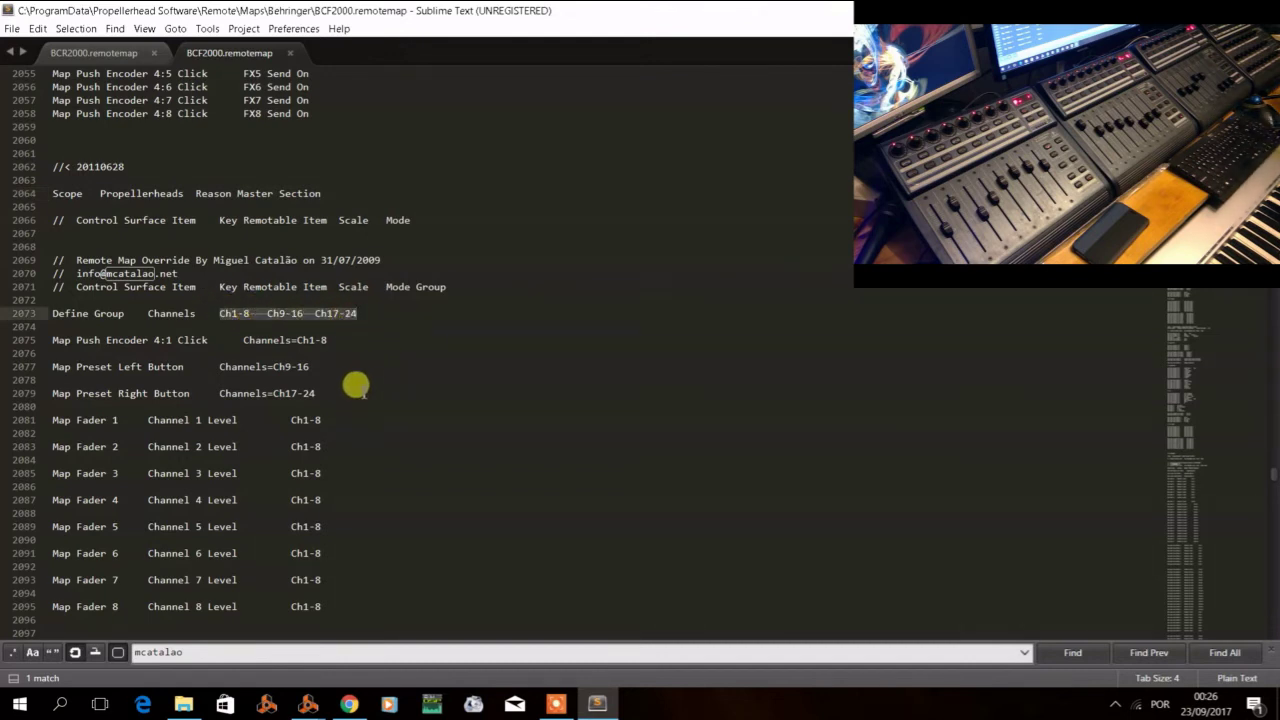
{"action": "left_click", "coordinate": [285, 315]}
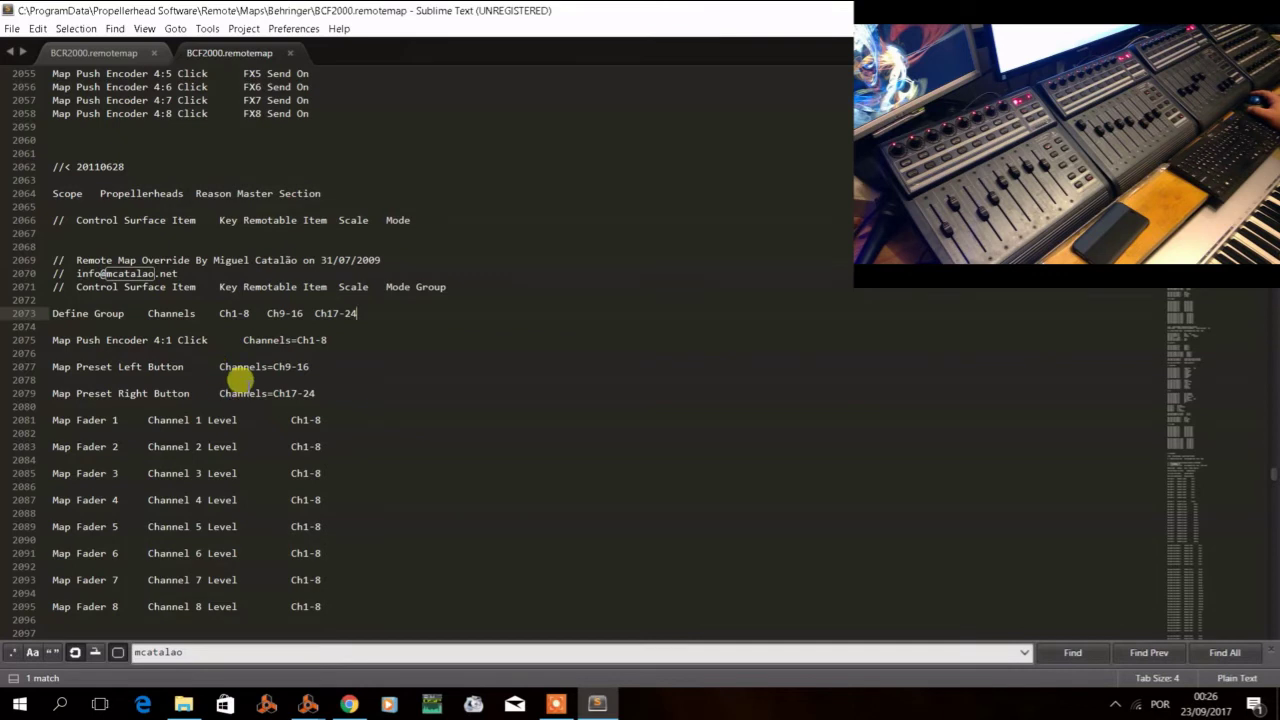
Point out the preset button group assignments and highlight Ch1-8 and Ch9-16 in the Reason Master Section's Define Group line, then clear the selection.
{"action": "left_click", "coordinate": [343, 391]}
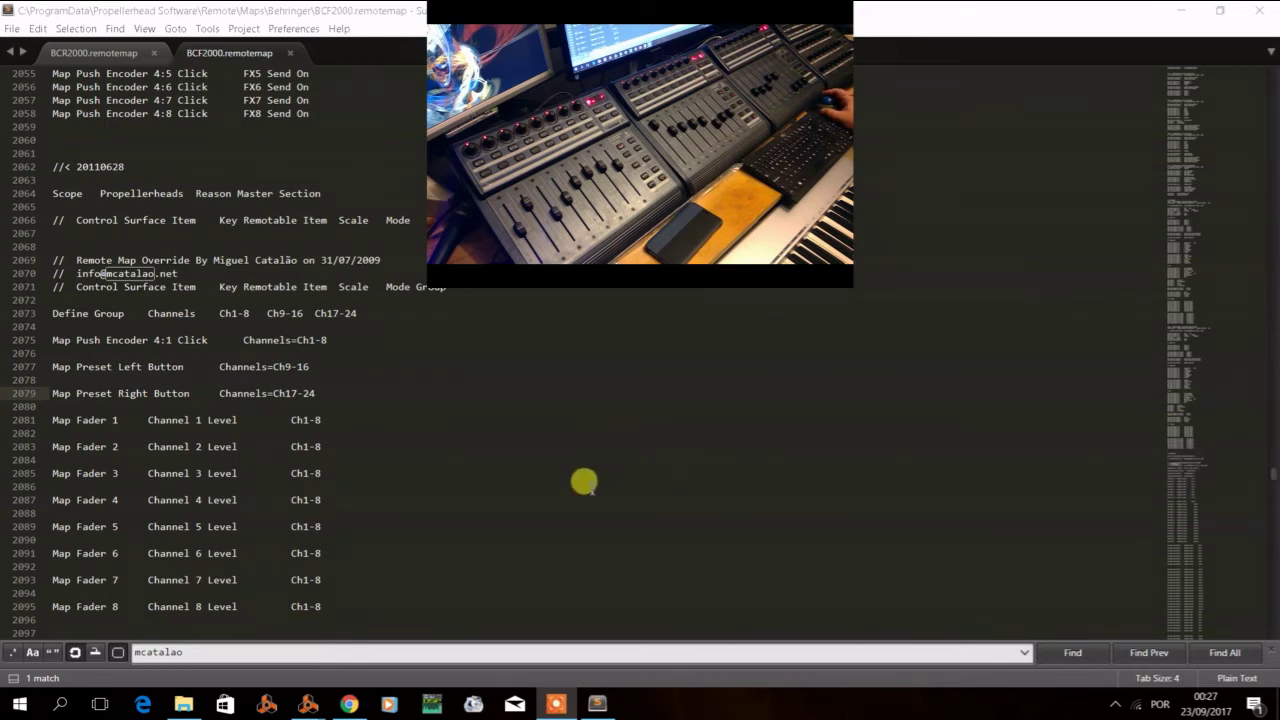
{"action": "left_click", "coordinate": [310, 356]}
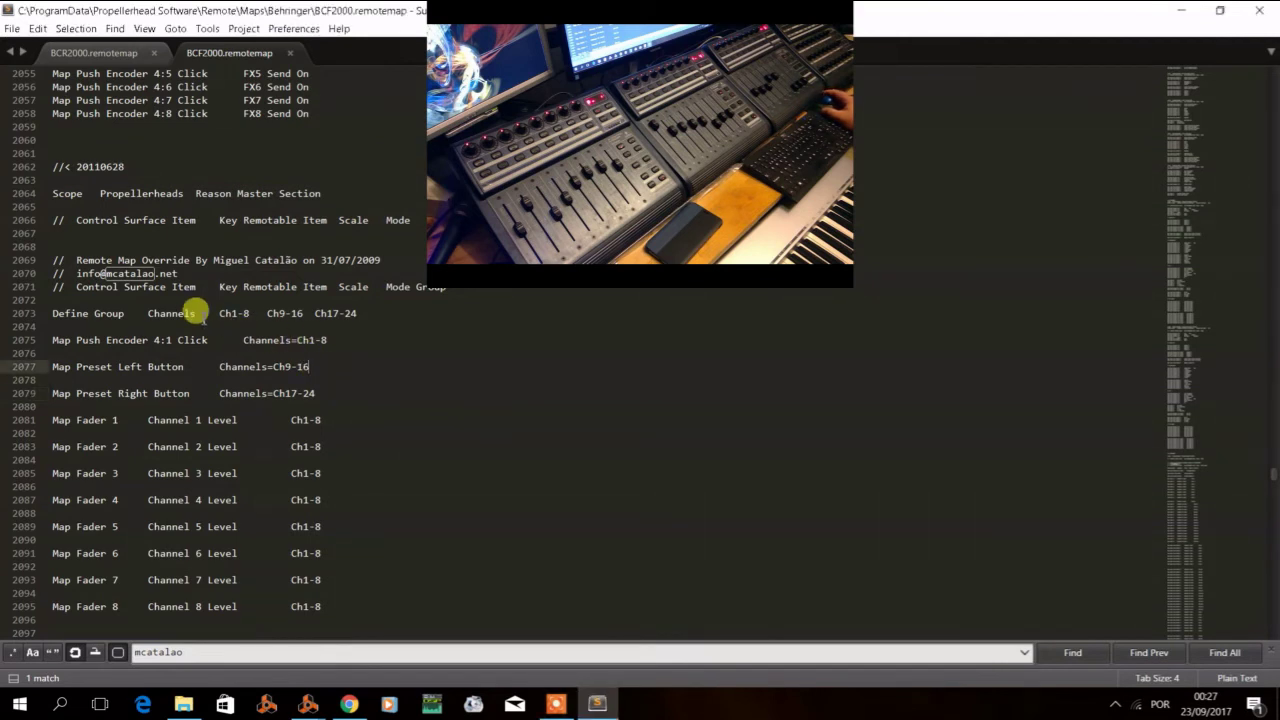
{"action": "left_click_drag", "start_coordinate": [220, 313], "coordinate": [250, 314]}
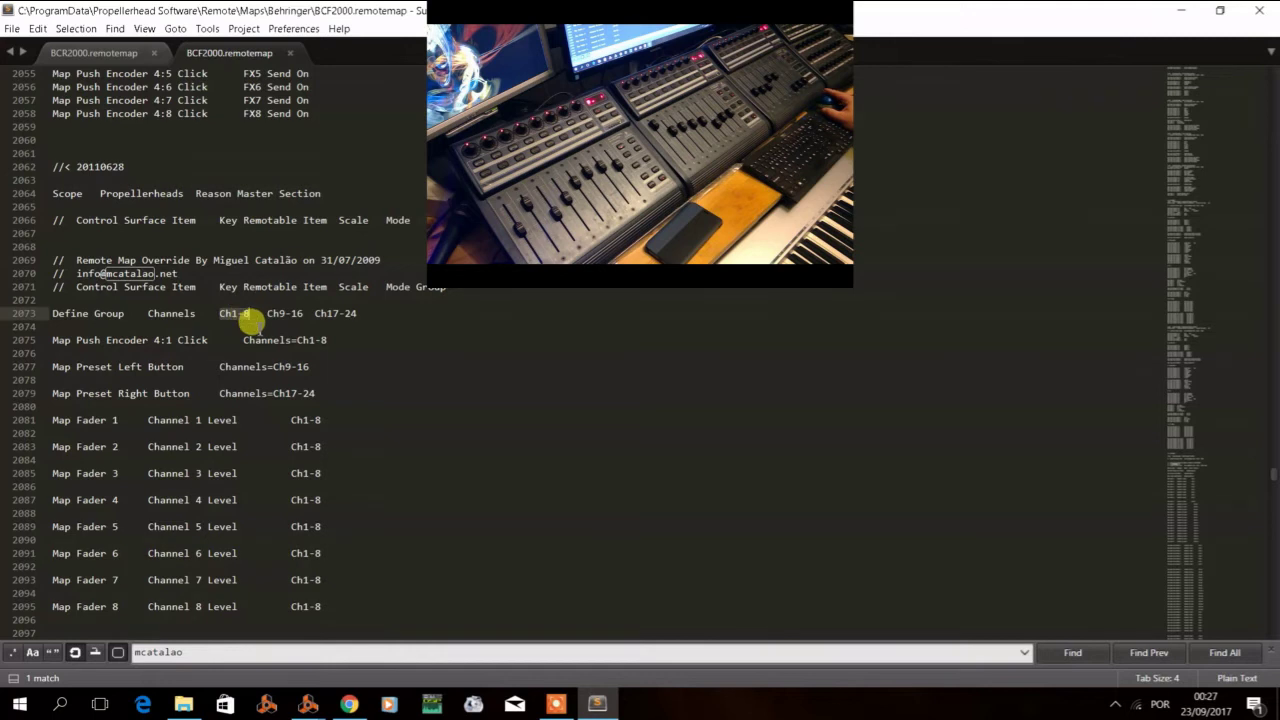
{"action": "scroll", "coordinate": [265, 365], "scroll_direction": "down", "scroll_amount": 3}
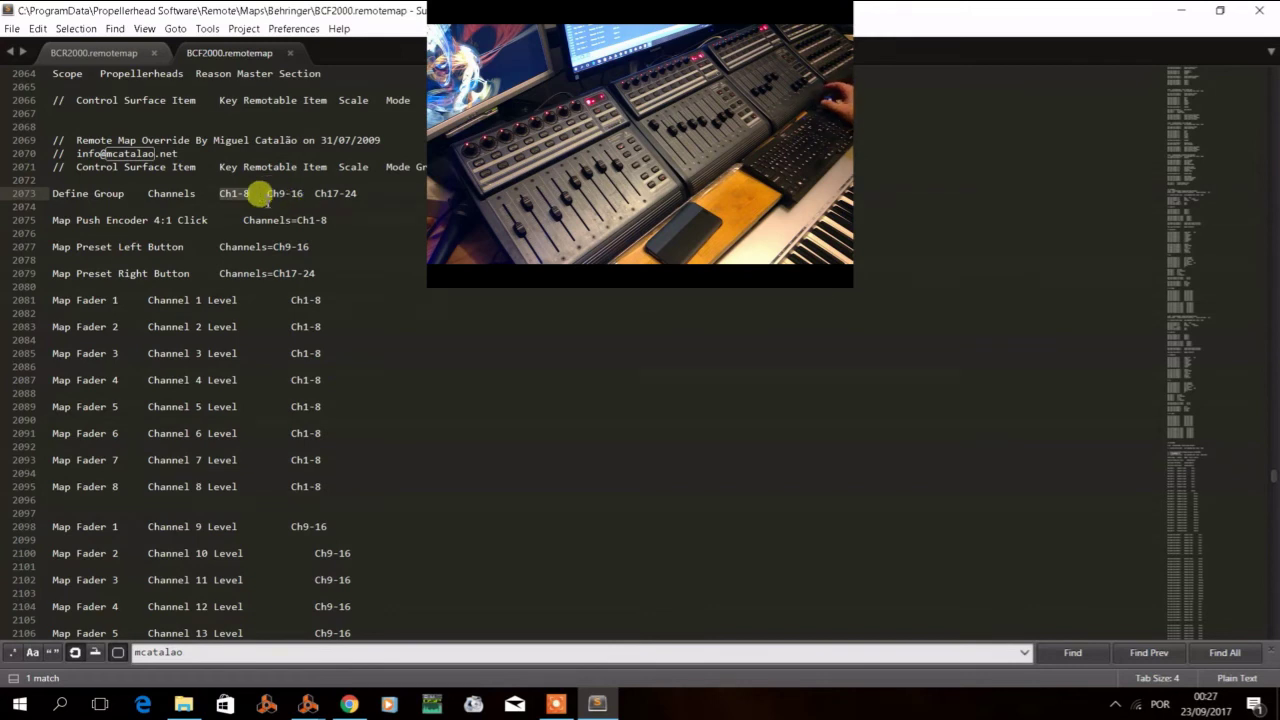
{"action": "left_click_drag", "start_coordinate": [267, 193], "coordinate": [303, 193]}
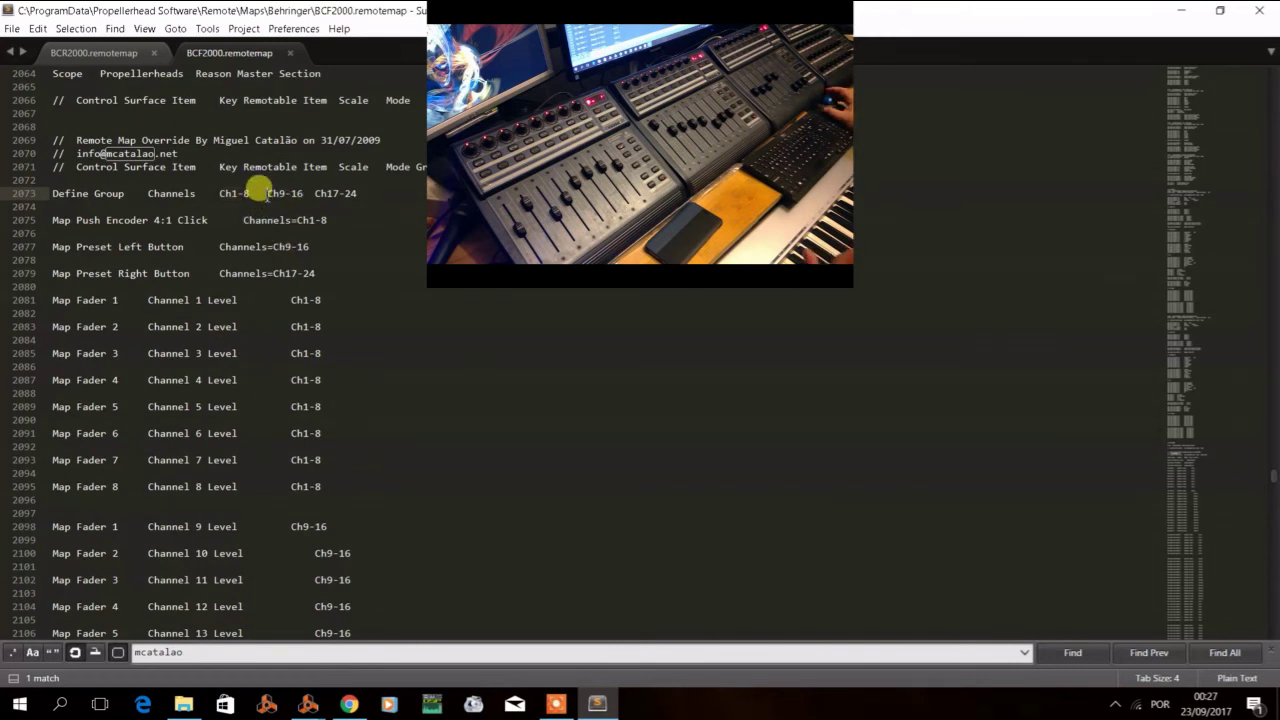
{"action": "key", "text": "Left"}
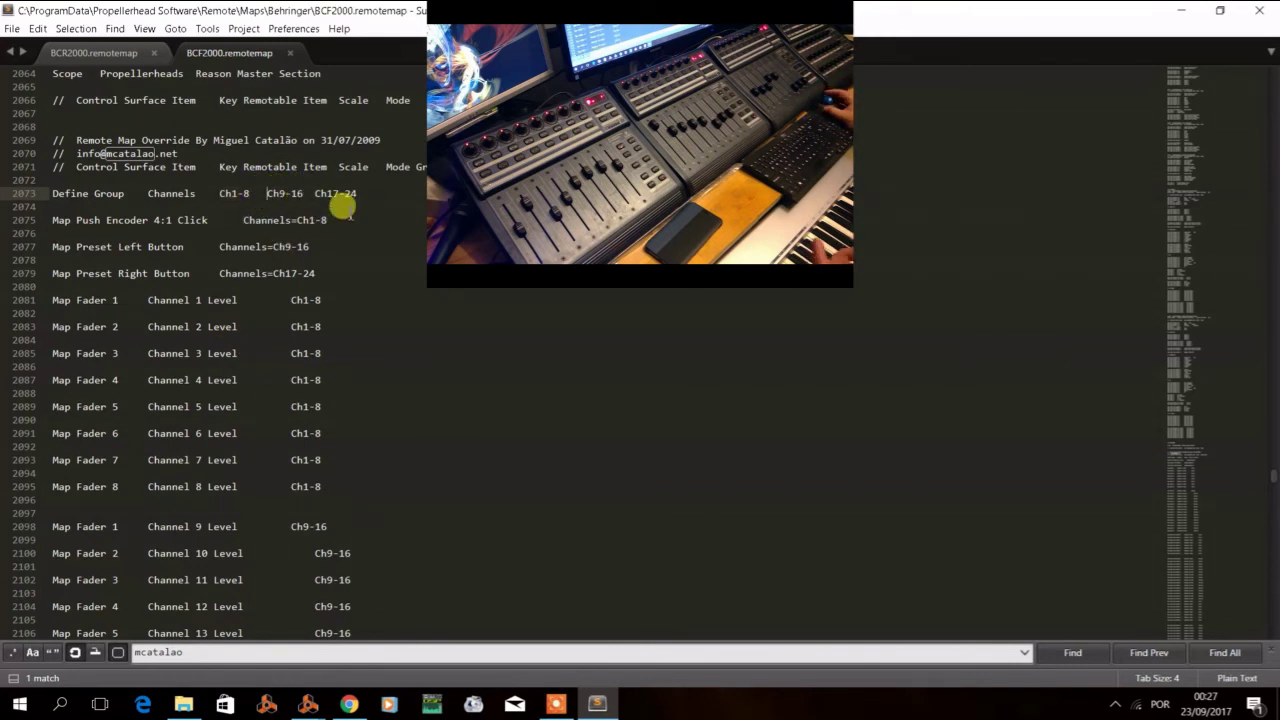
Examine the Fader 1 to Fader 8 level mappings for the Ch1-8, Ch9-16 and Ch17-24 groups and return to the group definition.
{"action": "scroll", "coordinate": [360, 268], "scroll_direction": "down", "scroll_amount": 1}
{"action": "scroll", "coordinate": [359, 267], "scroll_direction": "down", "scroll_amount": 2}
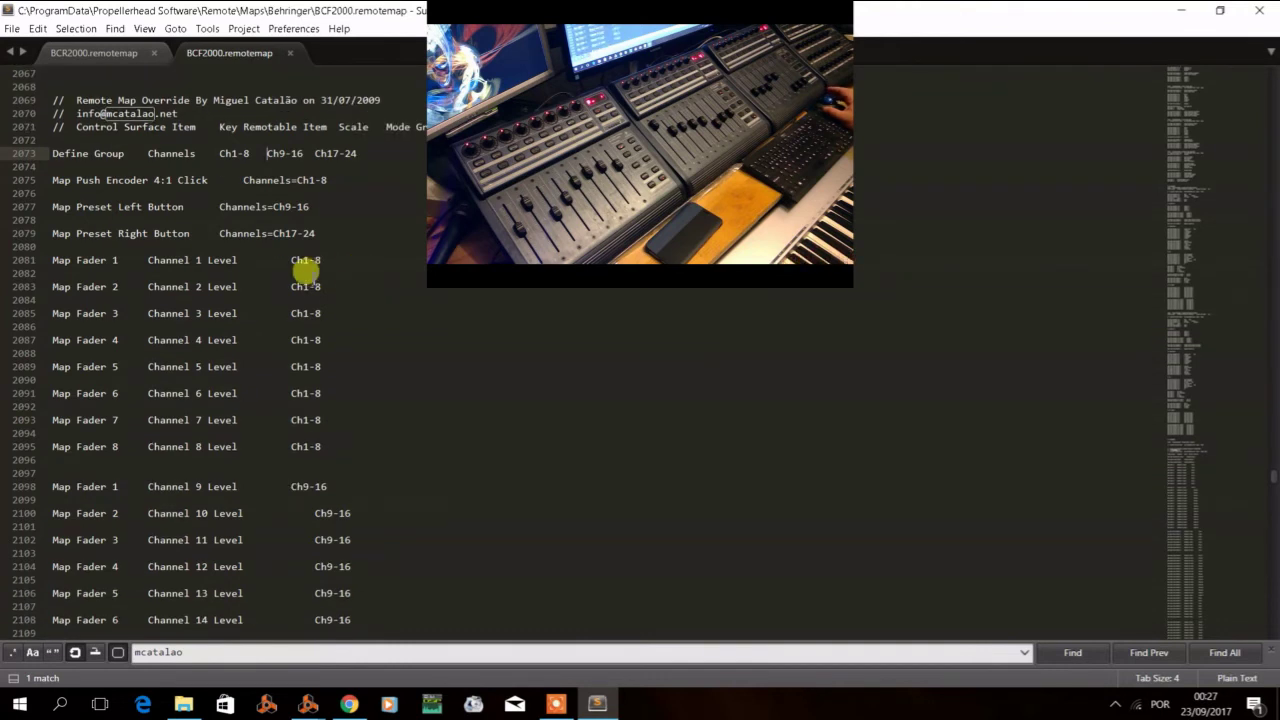
{"action": "scroll", "coordinate": [298, 306], "scroll_direction": "down", "scroll_amount": 2}
{"action": "scroll", "coordinate": [298, 306], "scroll_direction": "down", "scroll_amount": 4}
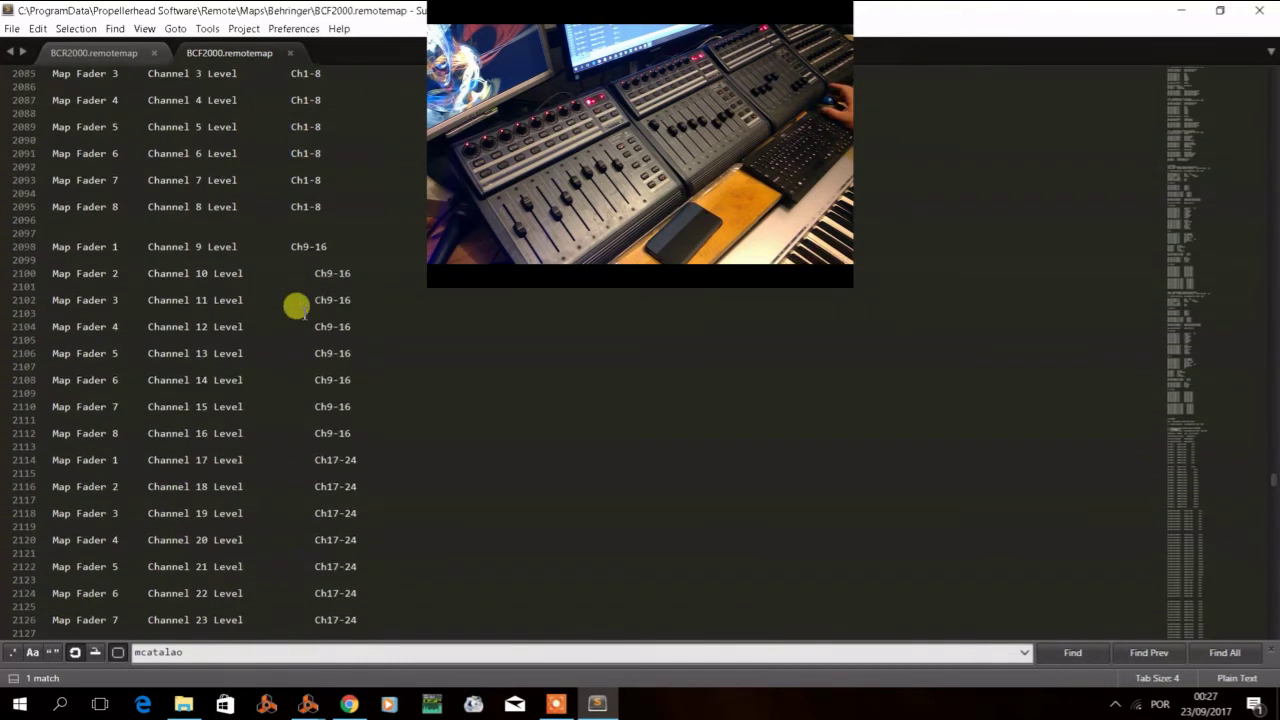
{"action": "scroll", "coordinate": [298, 306], "scroll_direction": "down", "scroll_amount": 1}
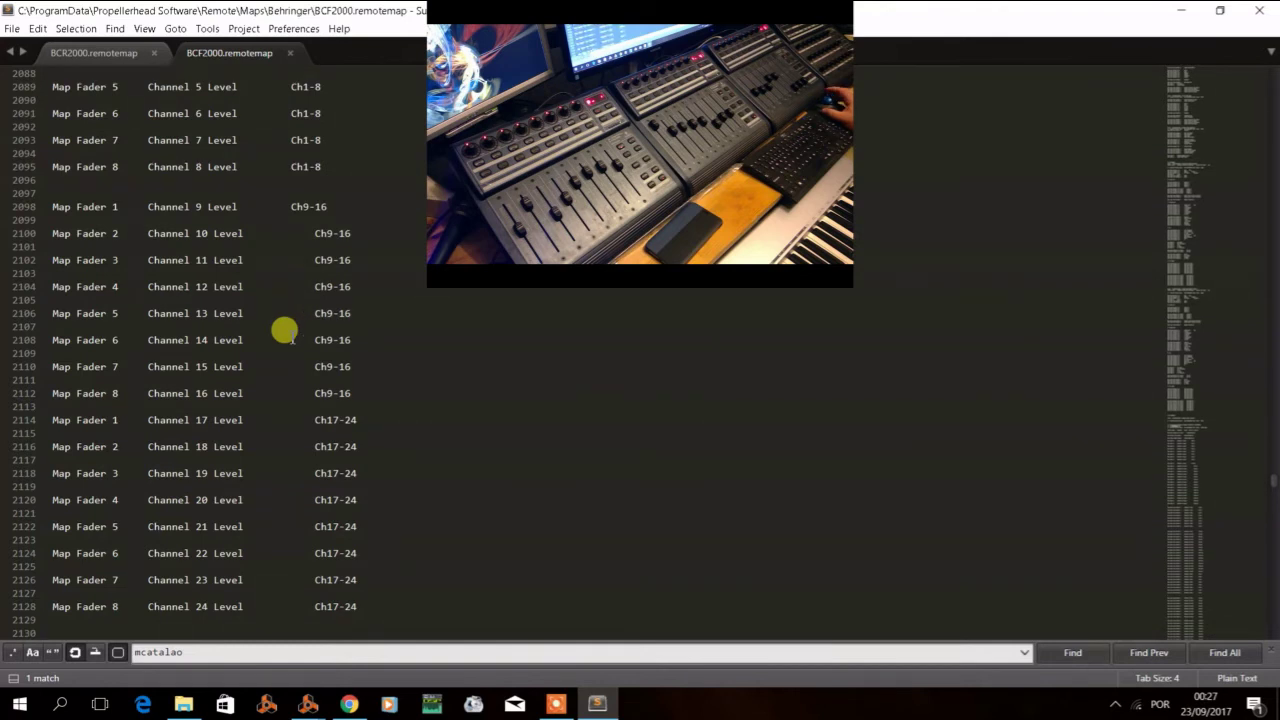
{"action": "scroll", "coordinate": [284, 330], "scroll_direction": "up", "scroll_amount": 4}
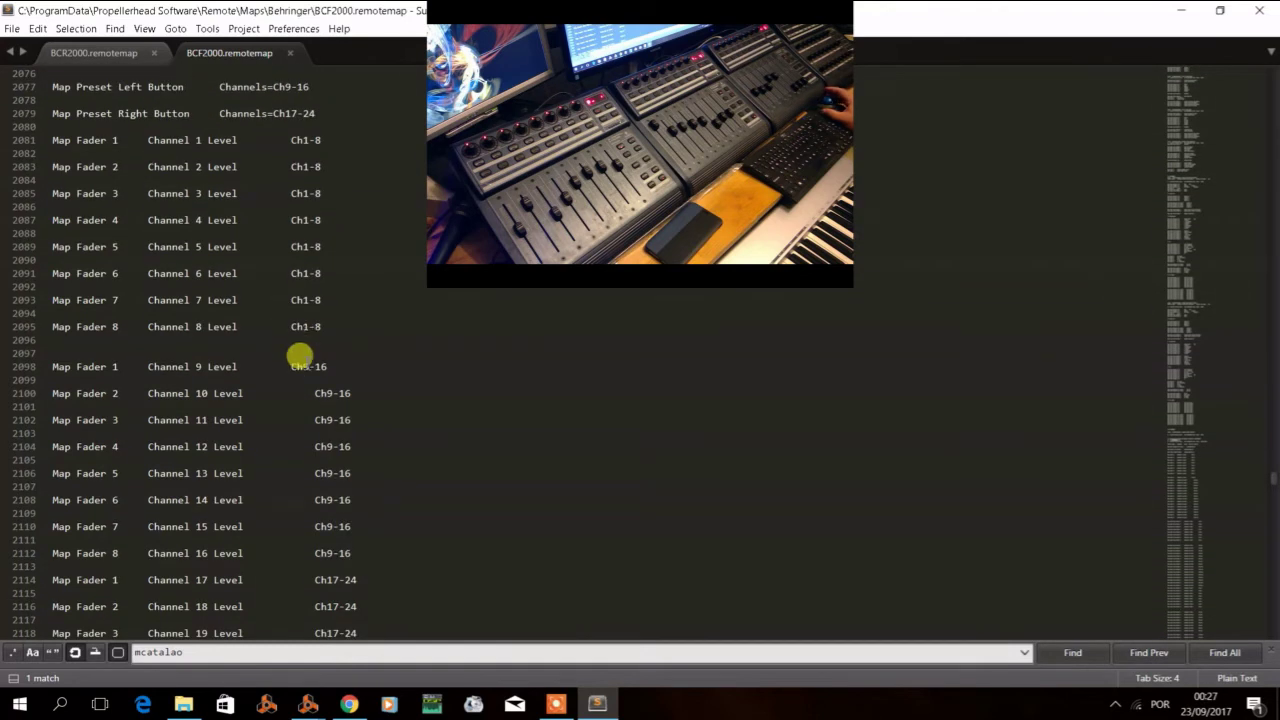
{"action": "scroll", "coordinate": [299, 365], "scroll_direction": "down", "scroll_amount": 1}
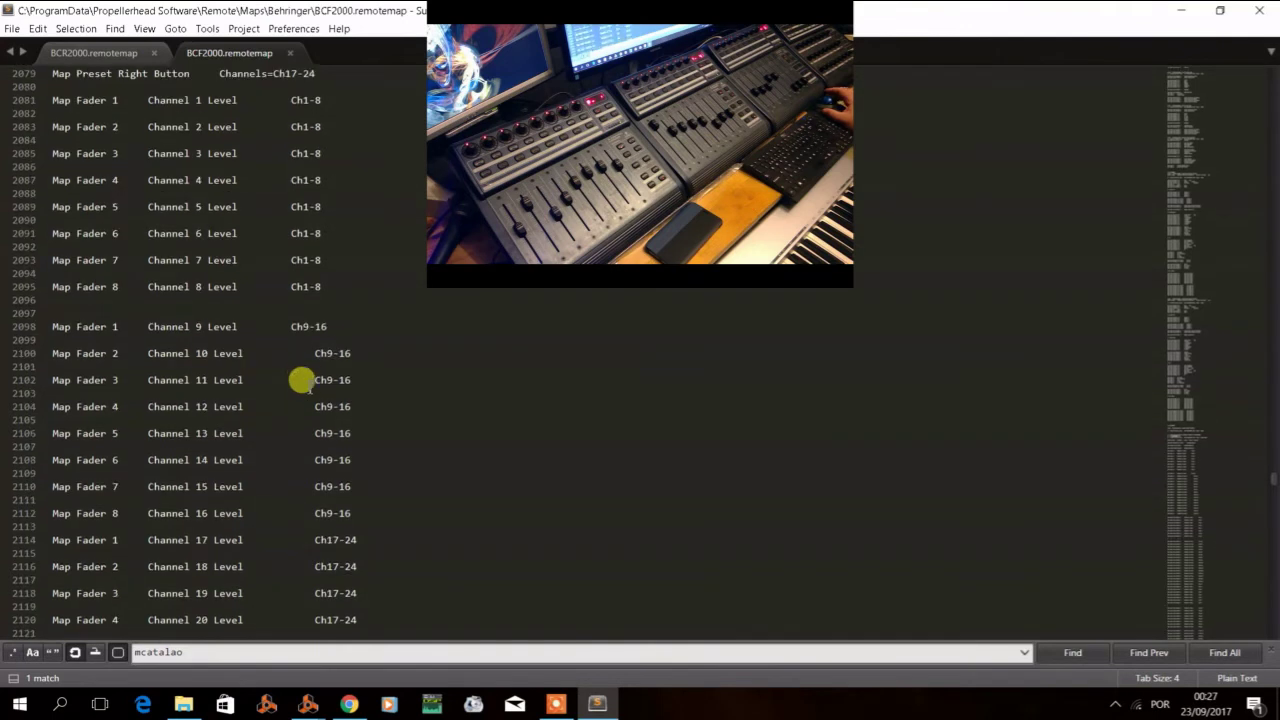
{"action": "scroll", "coordinate": [318, 413], "scroll_direction": "down", "scroll_amount": 4}
{"action": "scroll", "coordinate": [318, 413], "scroll_direction": "up", "scroll_amount": 9}
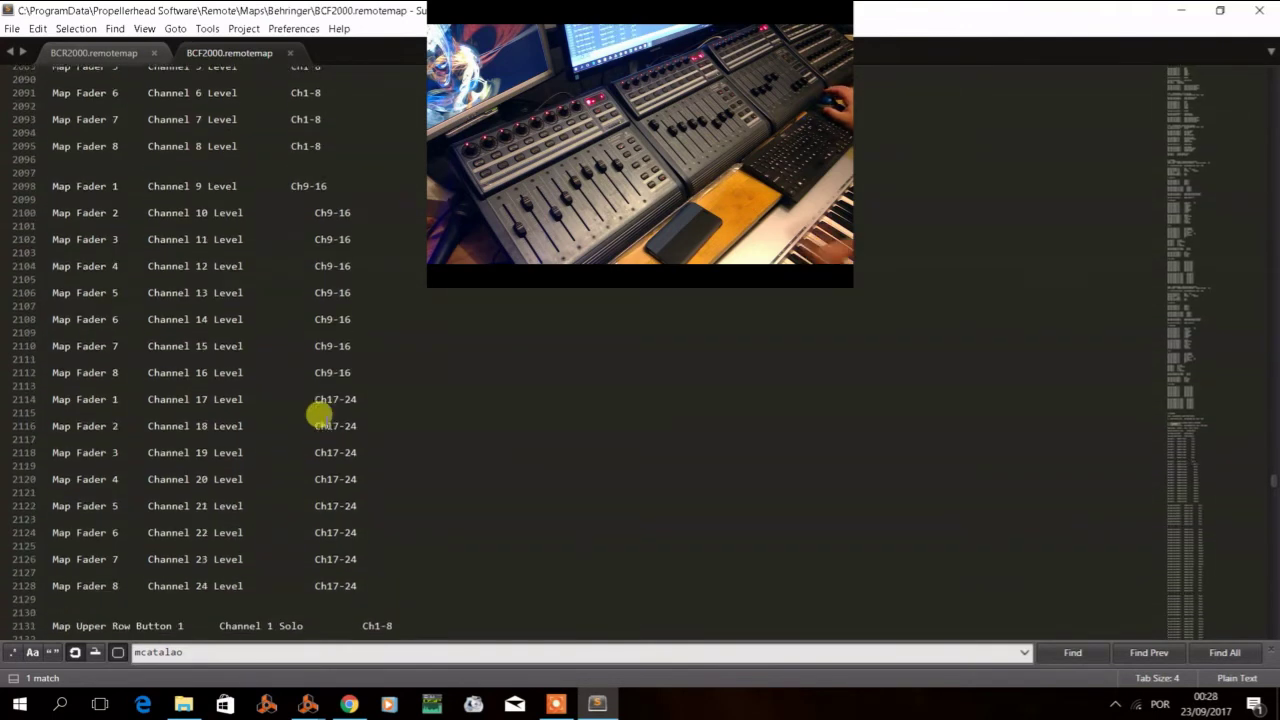
{"action": "scroll", "coordinate": [310, 410], "scroll_direction": "up", "scroll_amount": 1}
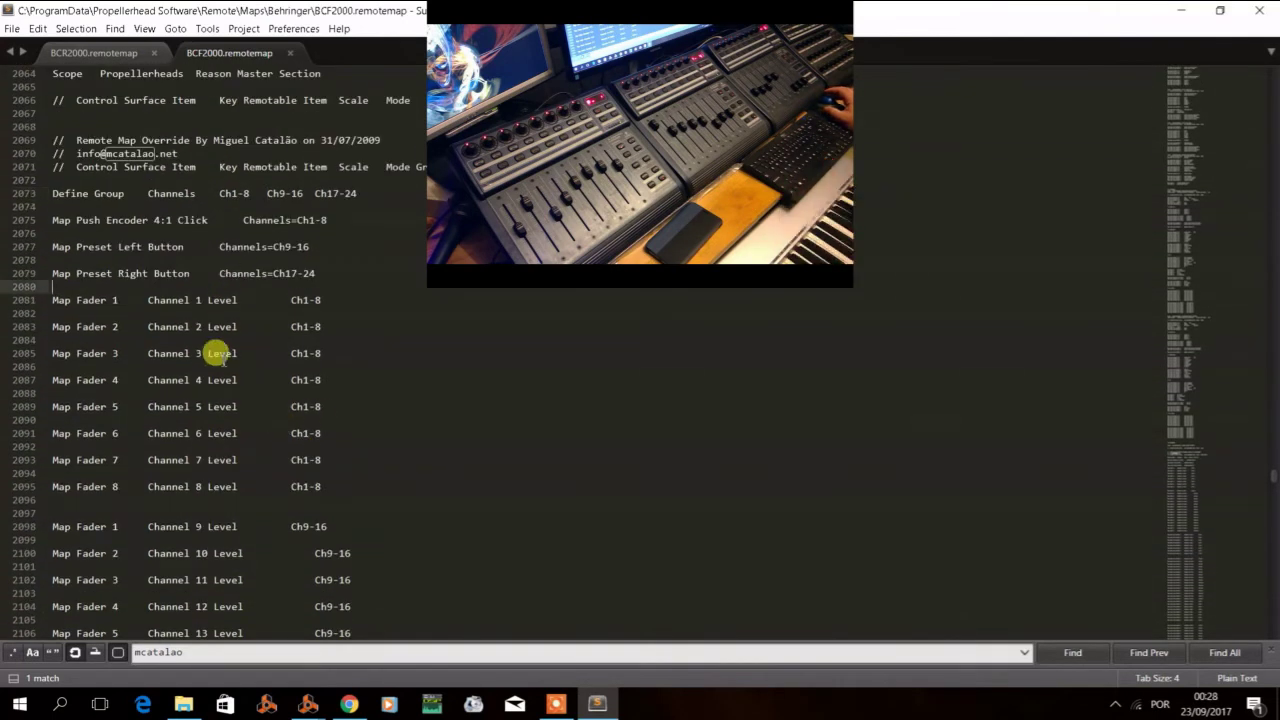
Examine the Upper Row Button solo mappings and the Lower Row Button mute mappings that follow the fader entries.
{"action": "scroll", "coordinate": [218, 352], "scroll_direction": "down", "scroll_amount": 3}
{"action": "scroll", "coordinate": [218, 352], "scroll_direction": "down", "scroll_amount": 7}
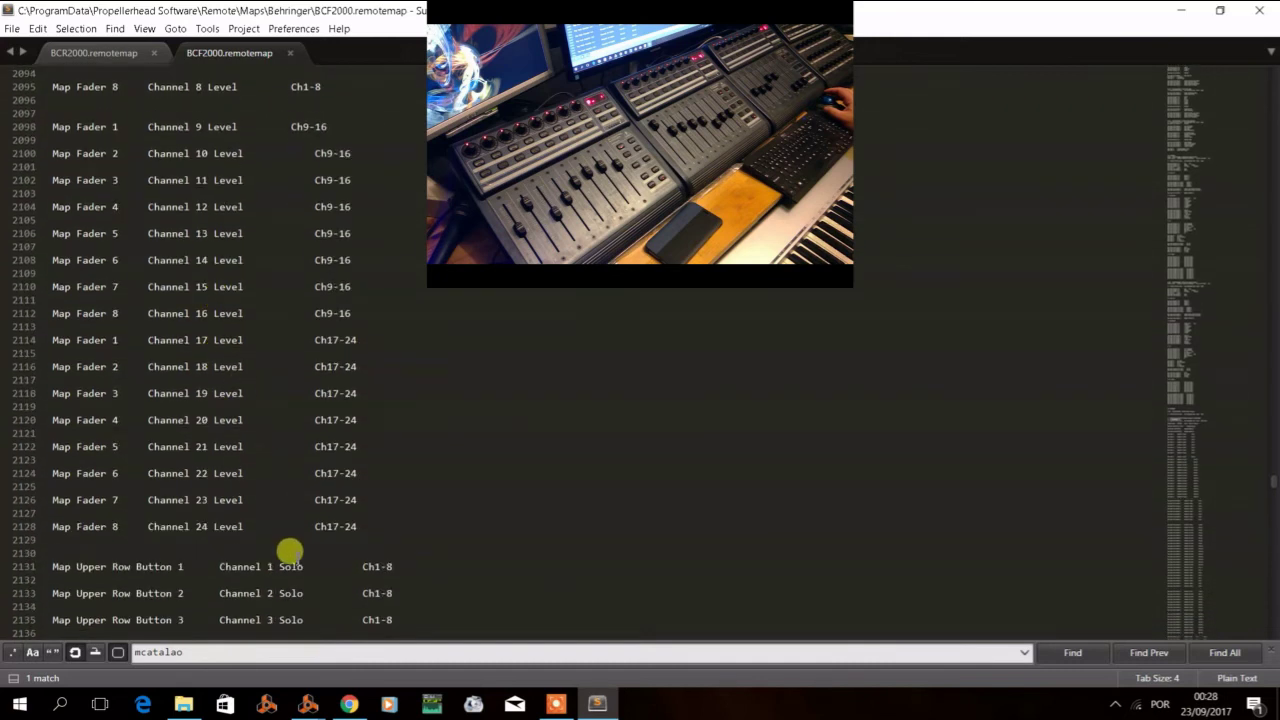
{"action": "left_click", "coordinate": [289, 548]}
{"action": "scroll", "coordinate": [287, 553], "scroll_direction": "down", "scroll_amount": 11}
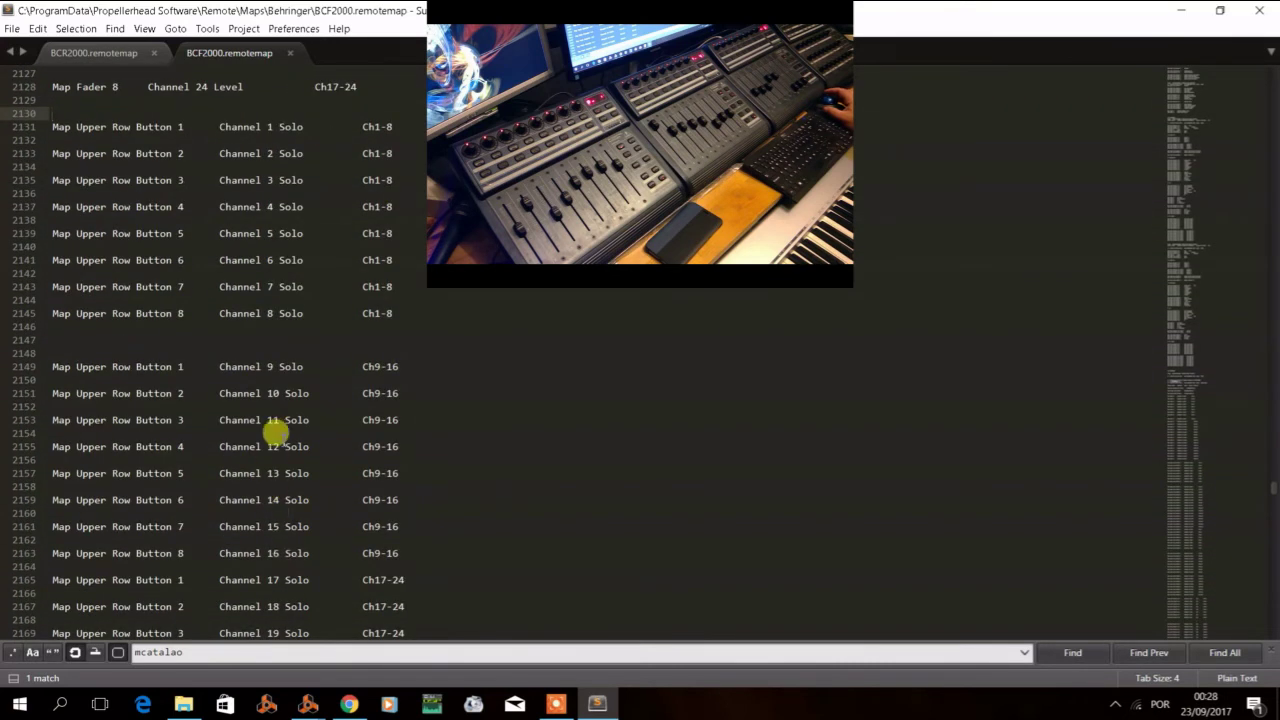
{"action": "scroll", "coordinate": [277, 432], "scroll_direction": "down", "scroll_amount": 6}
{"action": "scroll", "coordinate": [277, 430], "scroll_direction": "down", "scroll_amount": 8}
{"action": "left_click", "coordinate": [277, 376]}
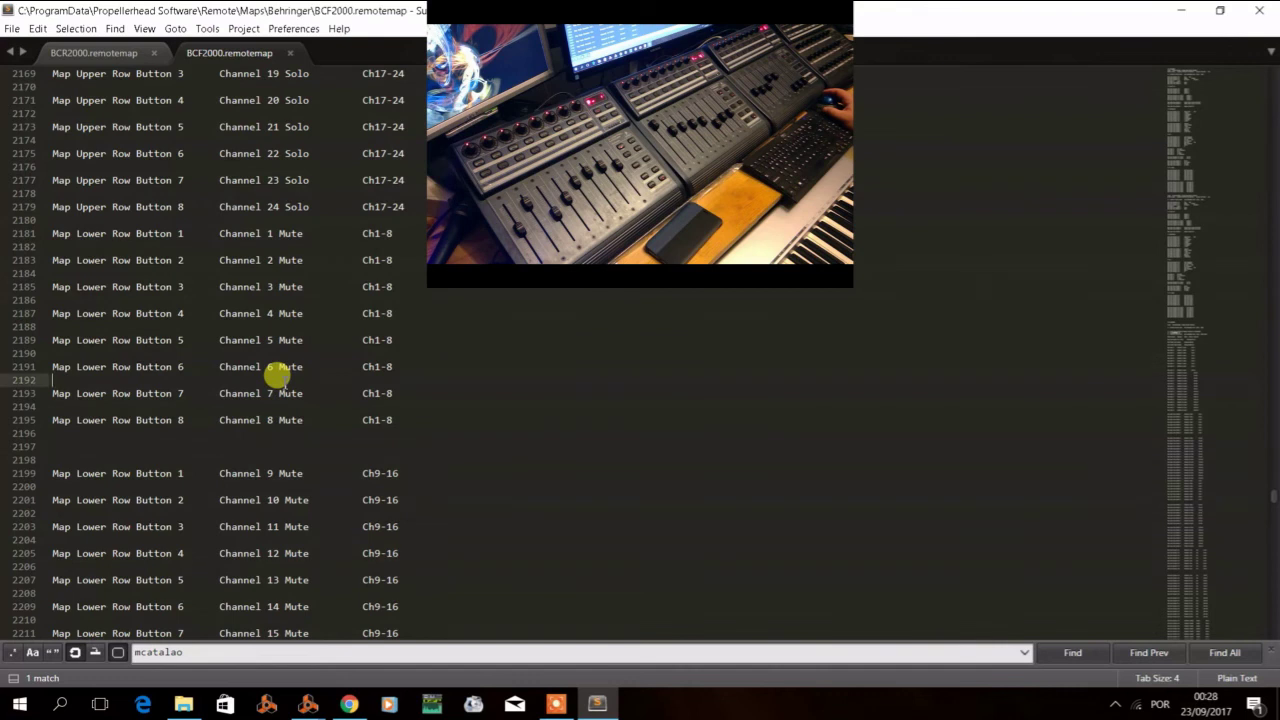
Examine the Push Encoder mappings for channel pan, width and input gain, and return to the Lower Row Button mute mappings.
{"action": "scroll", "coordinate": [277, 376], "scroll_direction": "down", "scroll_amount": 20}
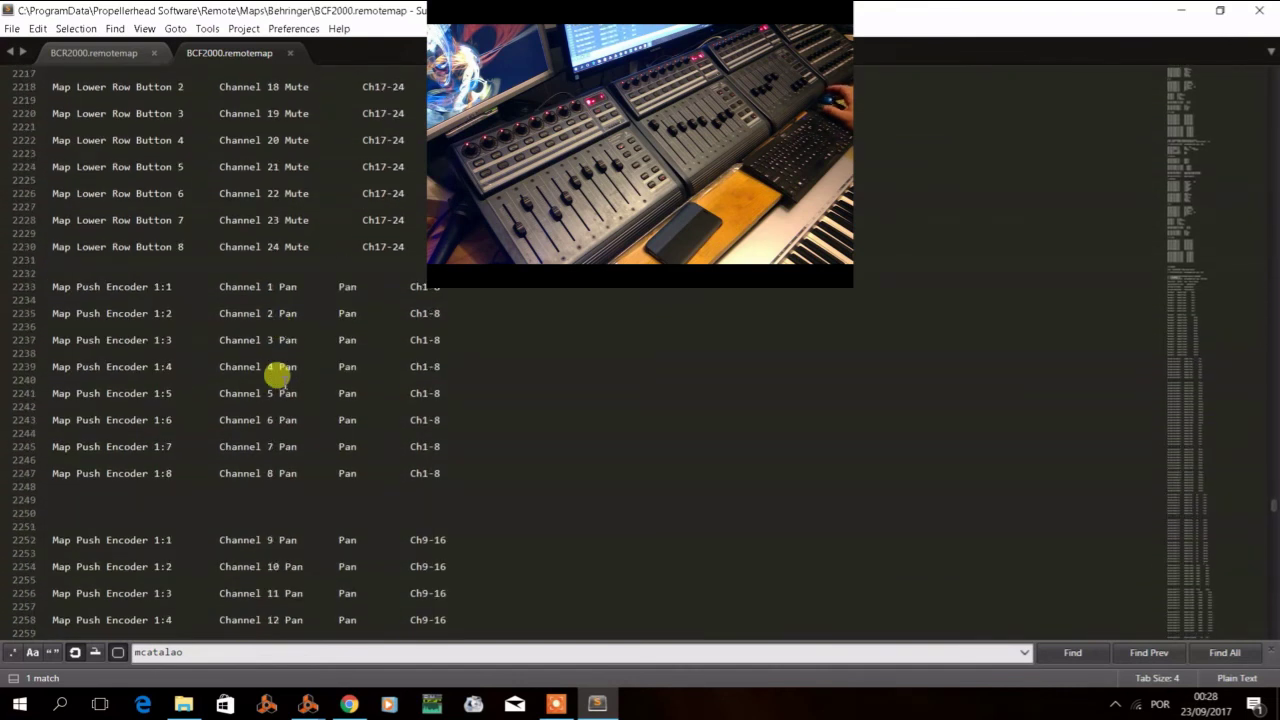
{"action": "scroll", "coordinate": [277, 376], "scroll_direction": "down", "scroll_amount": 14}
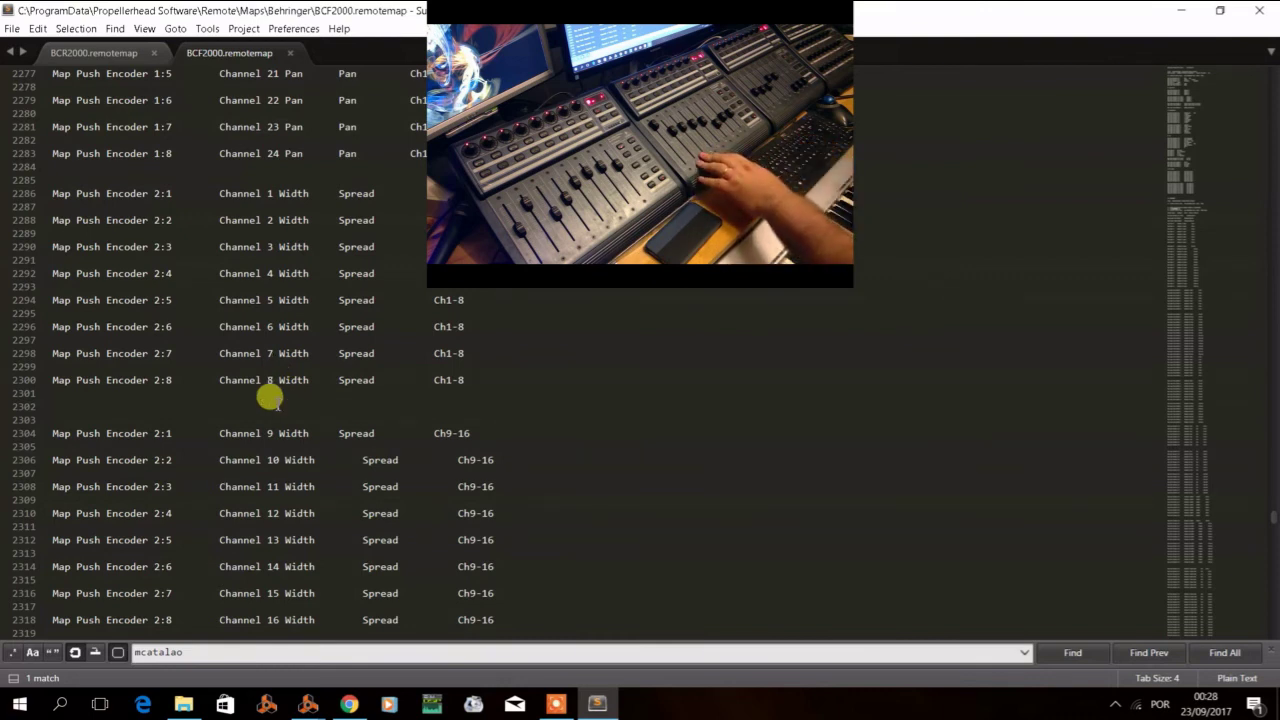
{"action": "scroll", "coordinate": [269, 398], "scroll_direction": "down", "scroll_amount": 6}
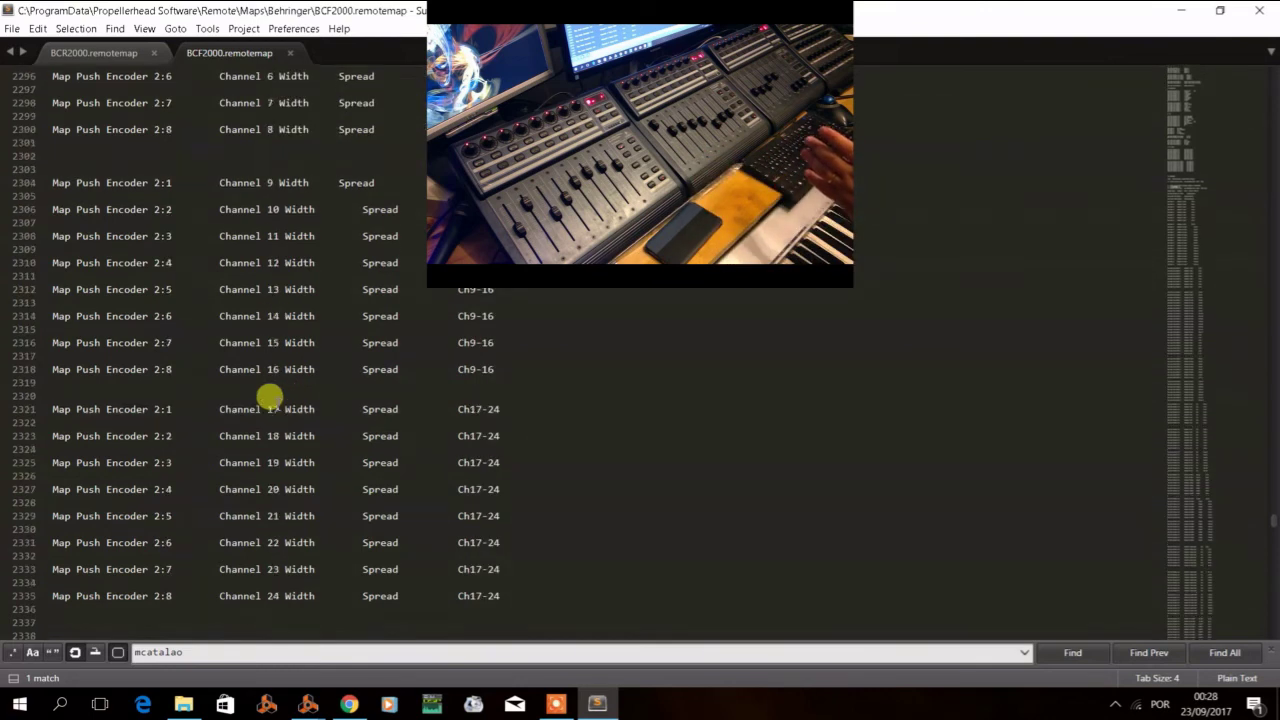
{"action": "scroll", "coordinate": [269, 398], "scroll_direction": "down", "scroll_amount": 4}
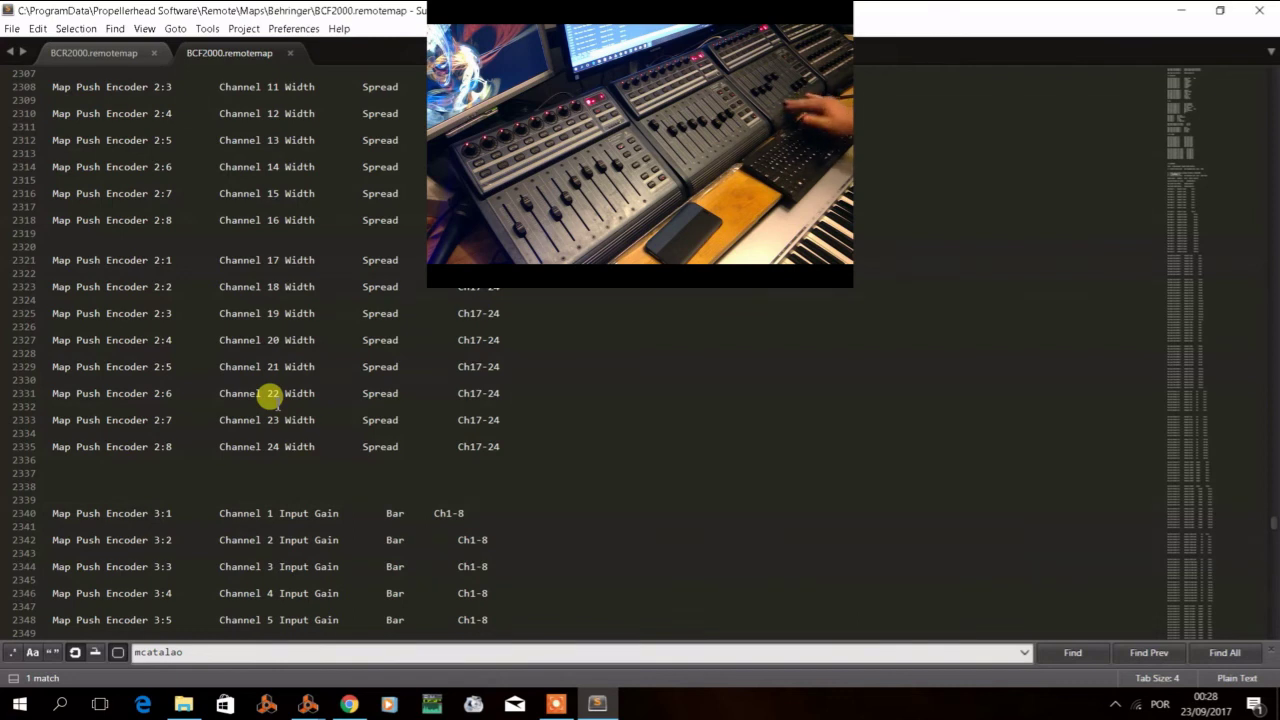
{"action": "scroll", "coordinate": [272, 396], "scroll_direction": "up", "scroll_amount": 15}
{"action": "scroll", "coordinate": [272, 396], "scroll_direction": "up", "scroll_amount": 7}
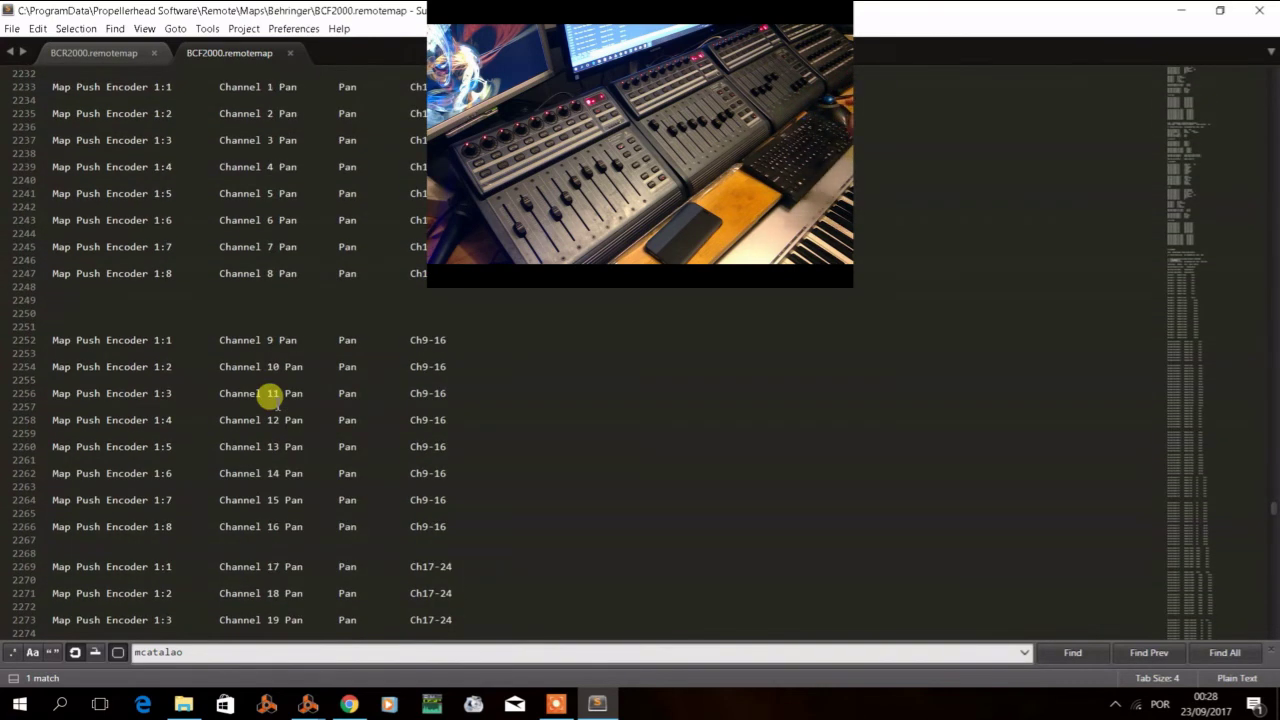
{"action": "scroll", "coordinate": [272, 396], "scroll_direction": "up", "scroll_amount": 15}
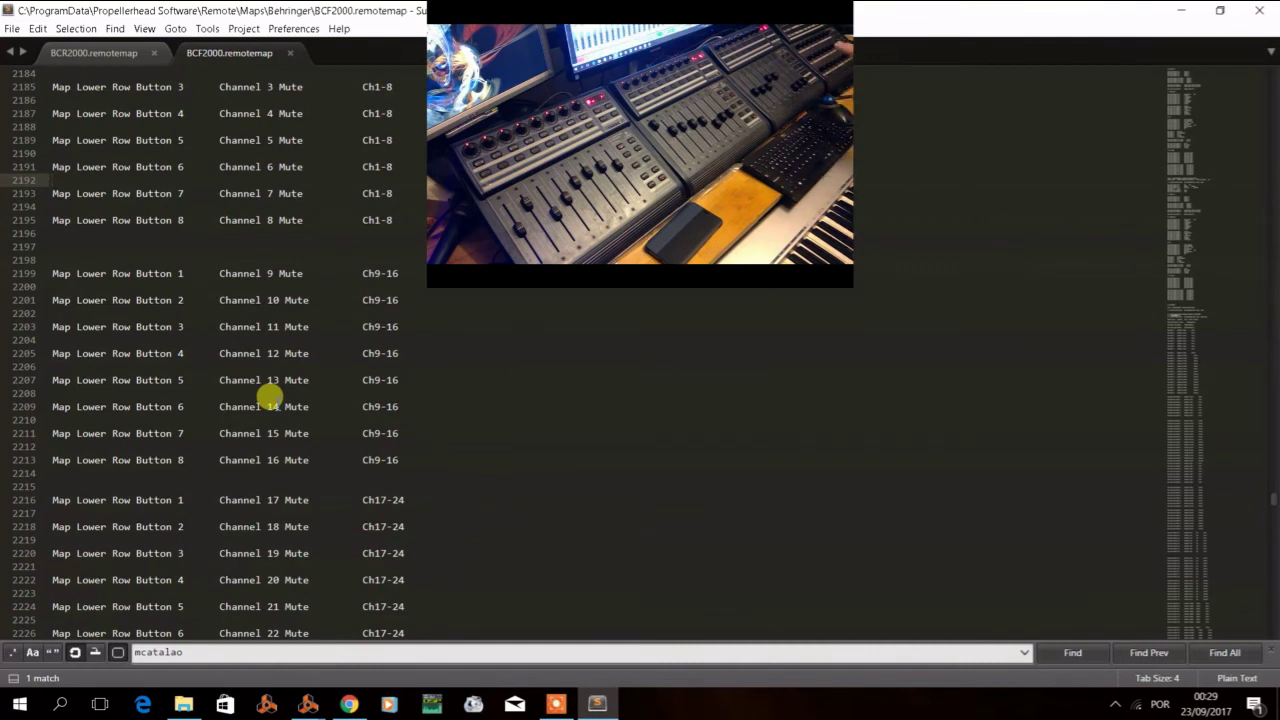
{"action": "scroll", "coordinate": [250, 460], "scroll_direction": "down", "scroll_amount": 1}
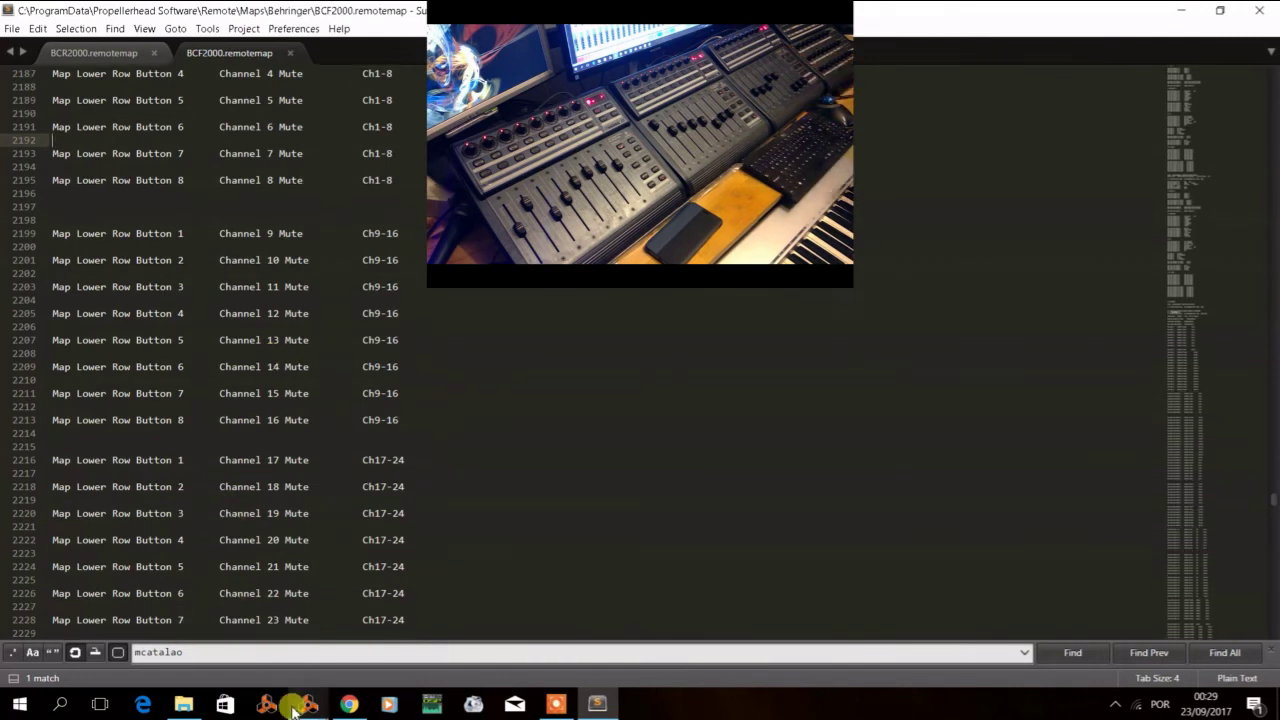
Switch to Reason, bring up the Document 1 Mixer window and show the channels starting from Audio Track 1.
{"action": "mouse_move", "coordinate": [296, 708]}
{"action": "left_click", "coordinate": [180, 651]}
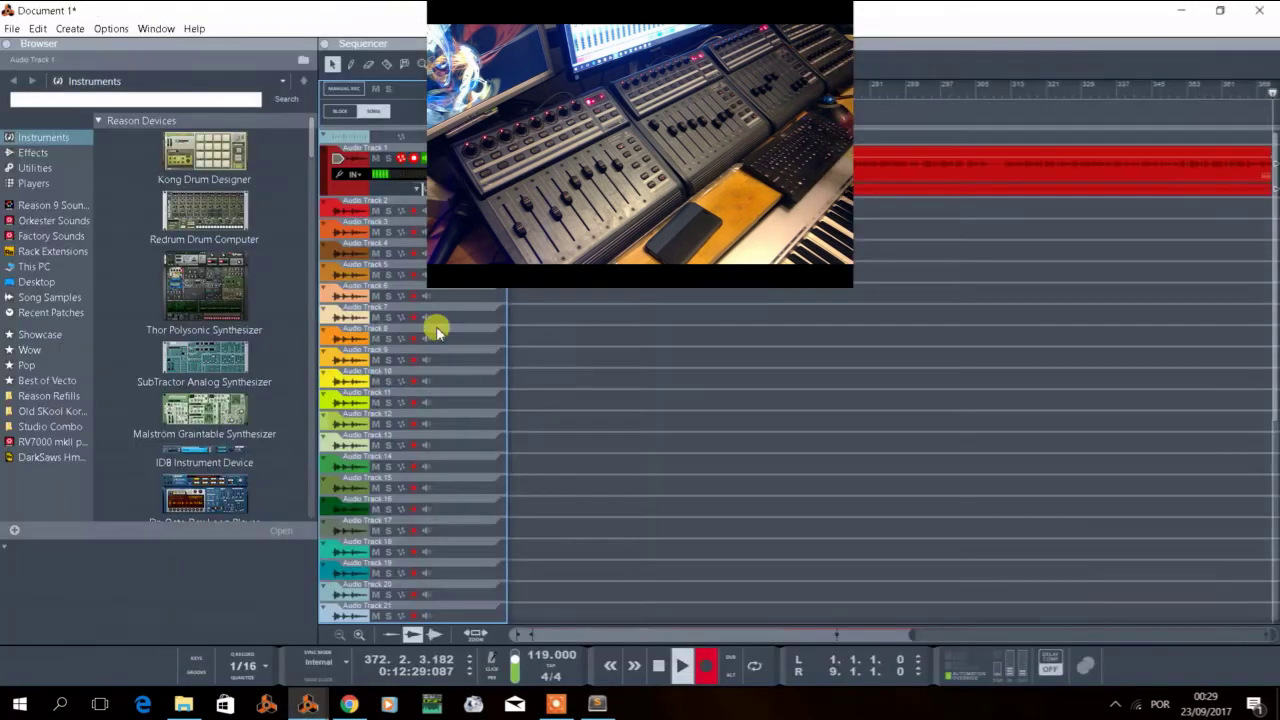
{"action": "mouse_move", "coordinate": [308, 704]}
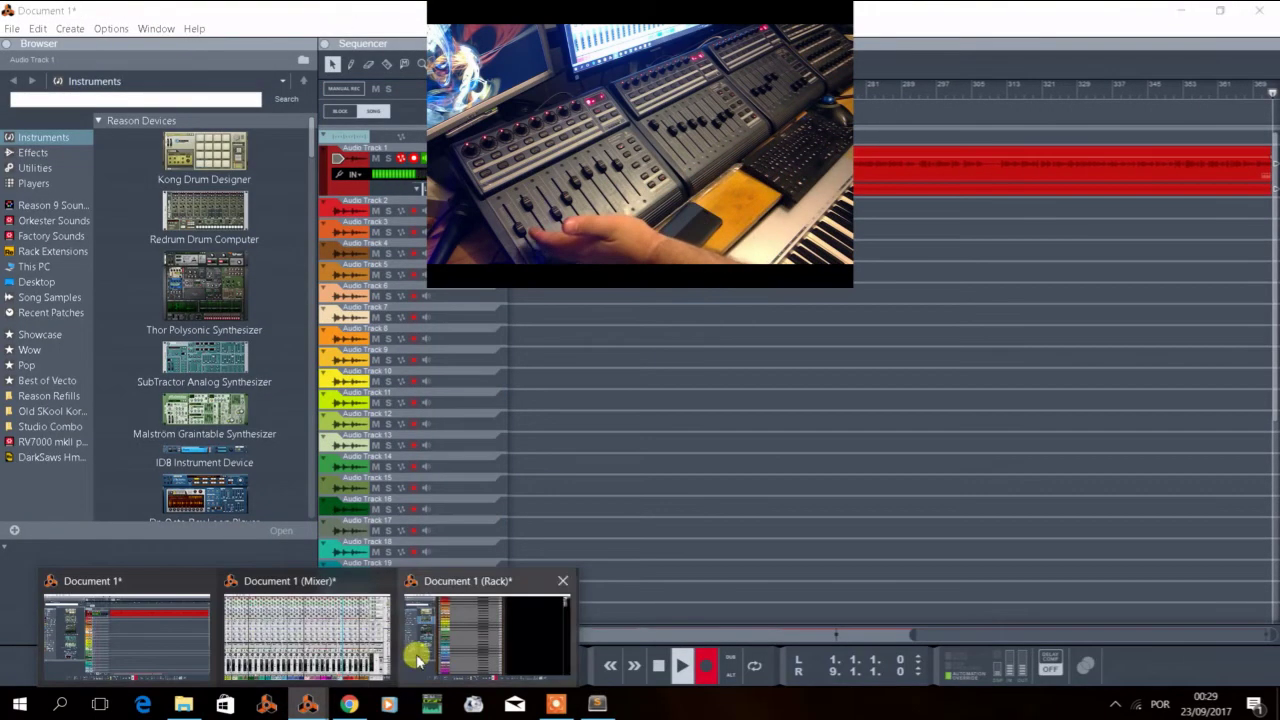
{"action": "left_click", "coordinate": [335, 625]}
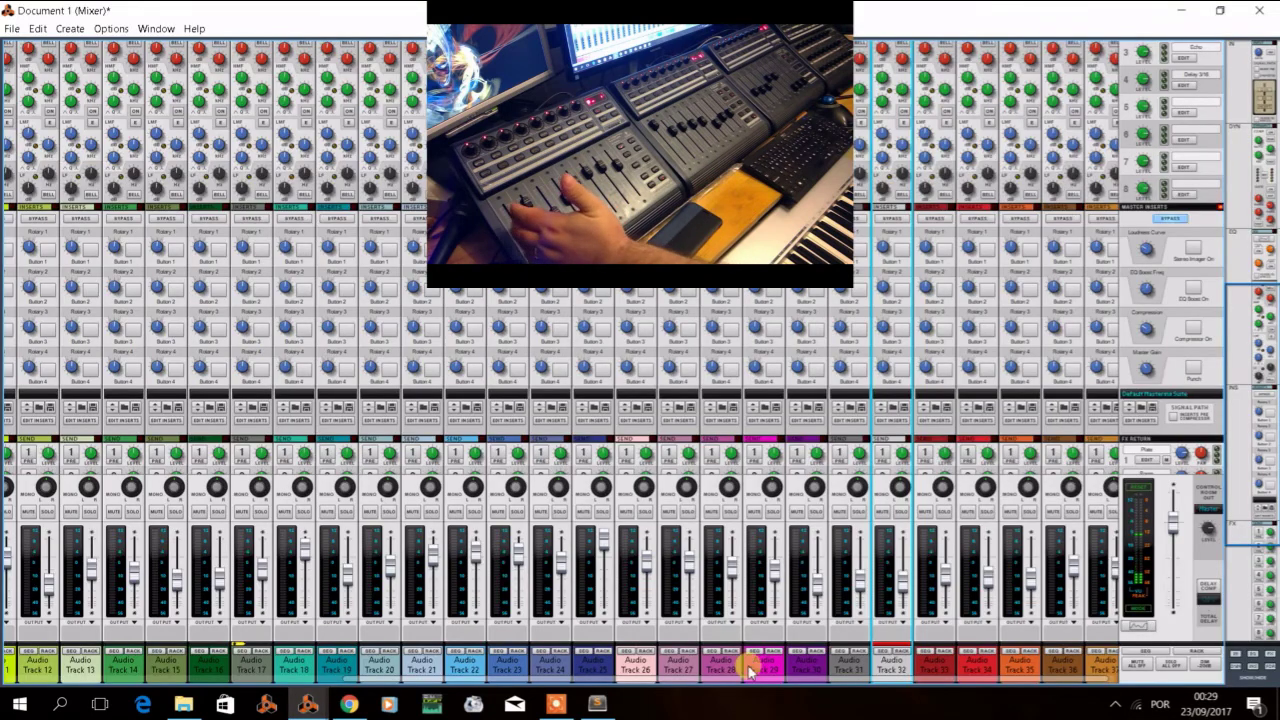
{"action": "left_click_drag", "start_coordinate": [749, 677], "coordinate": [318, 688]}
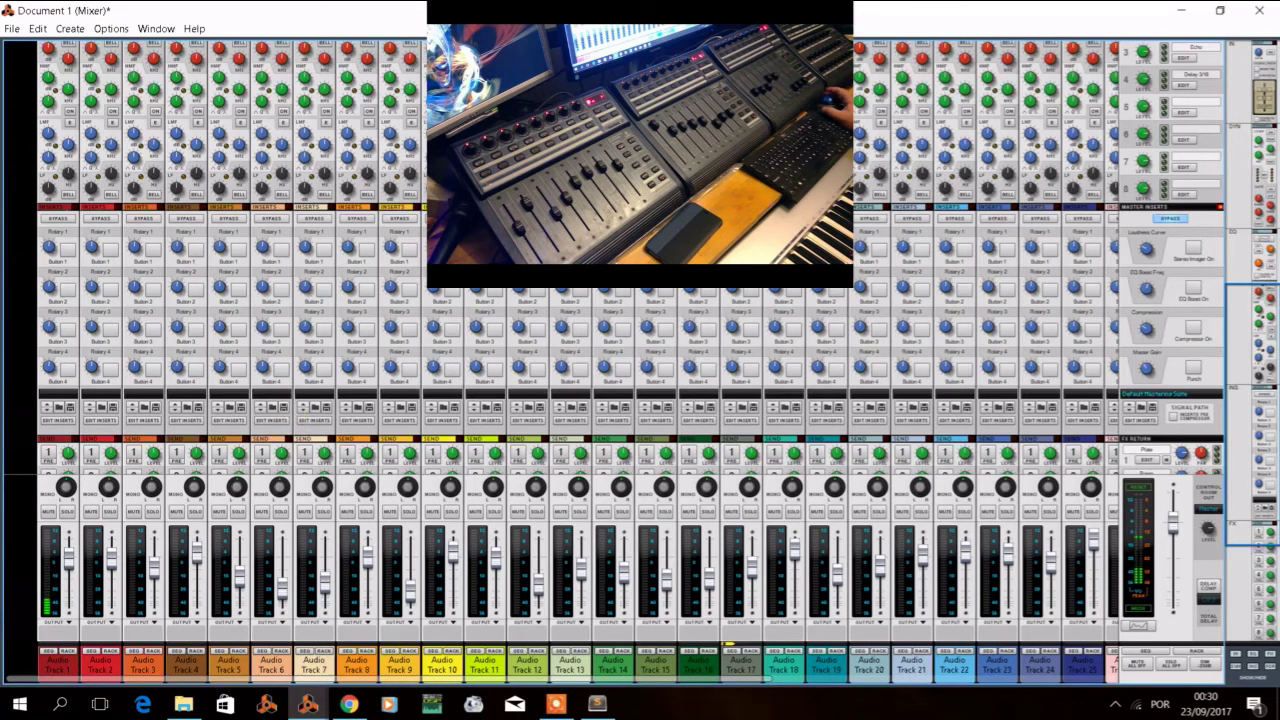
Look up the surface lock options for the master section and toggle the lock of the first Behringer BCF2000 to this device.
{"action": "left_click", "coordinate": [33, 31]}
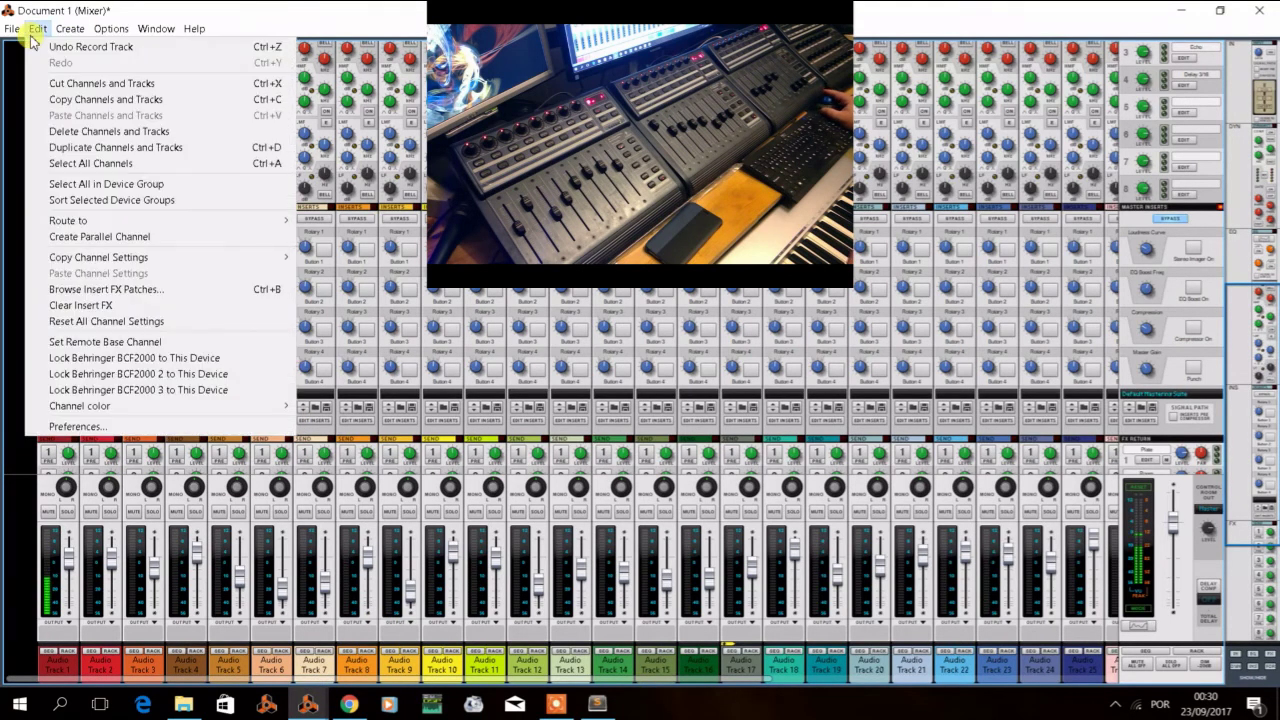
{"action": "mouse_move", "coordinate": [123, 42]}
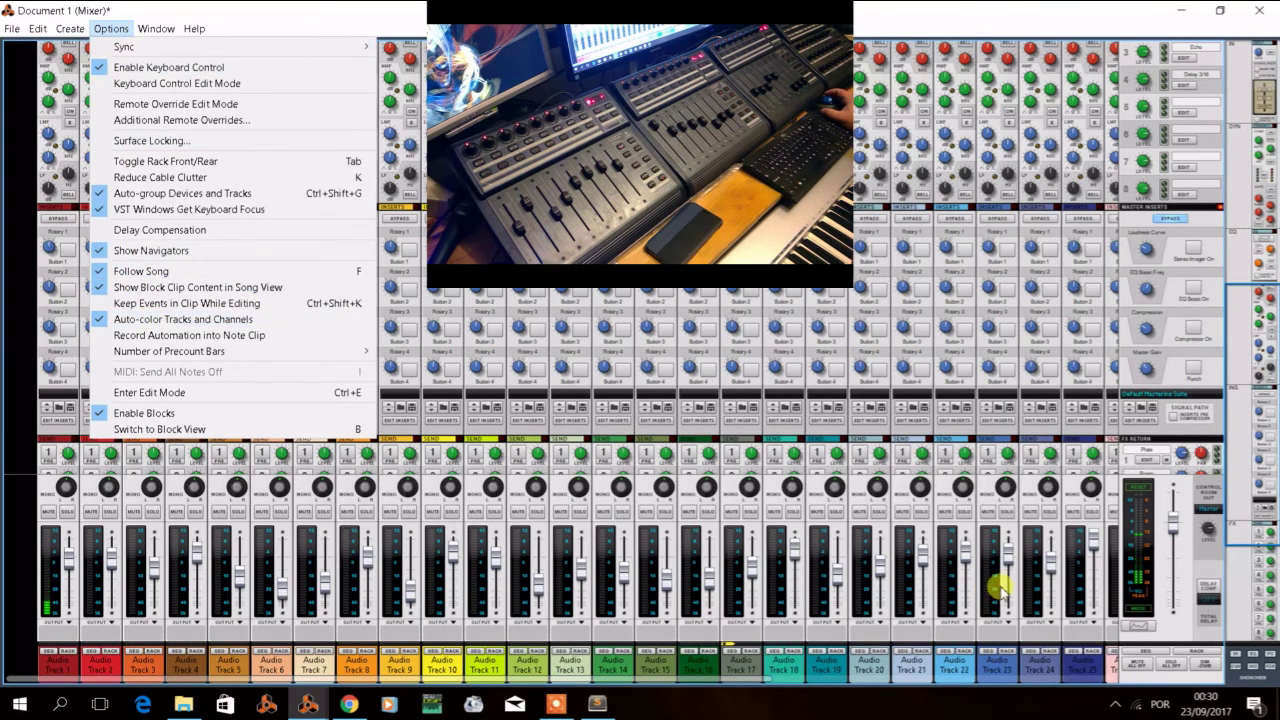
{"action": "right_click", "coordinate": [1170, 566]}
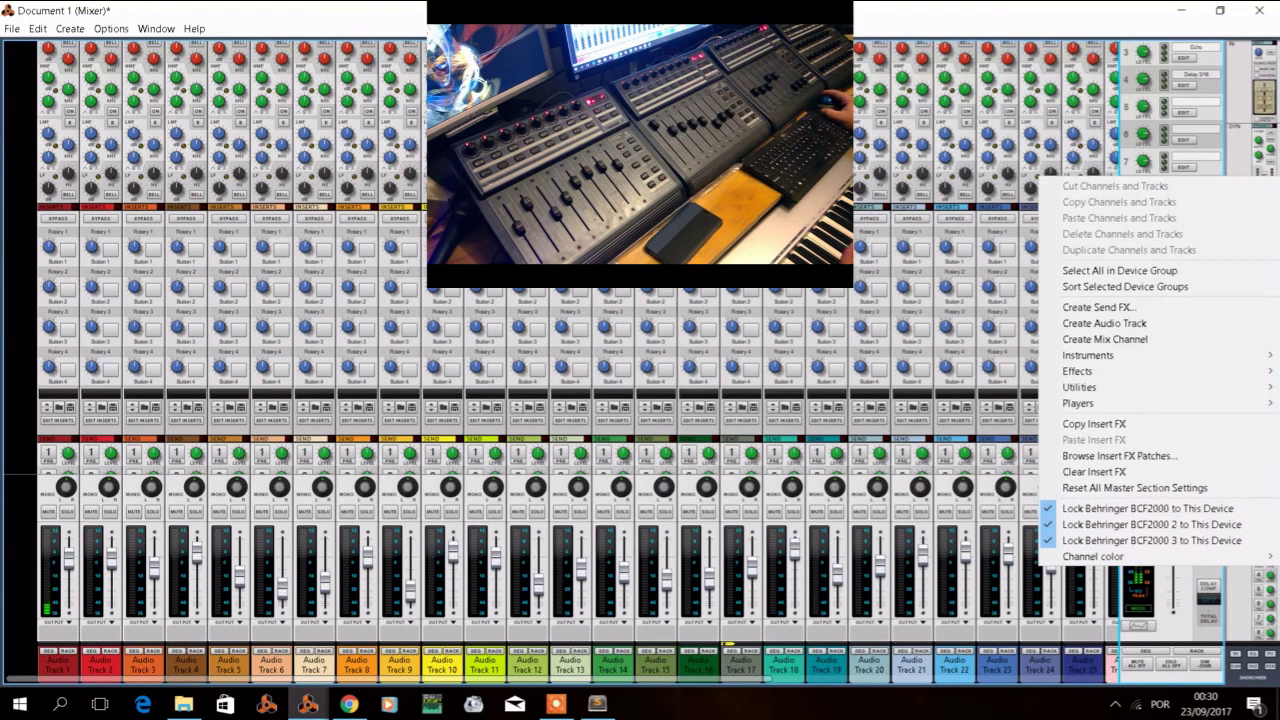
{"action": "left_click", "coordinate": [1190, 509]}
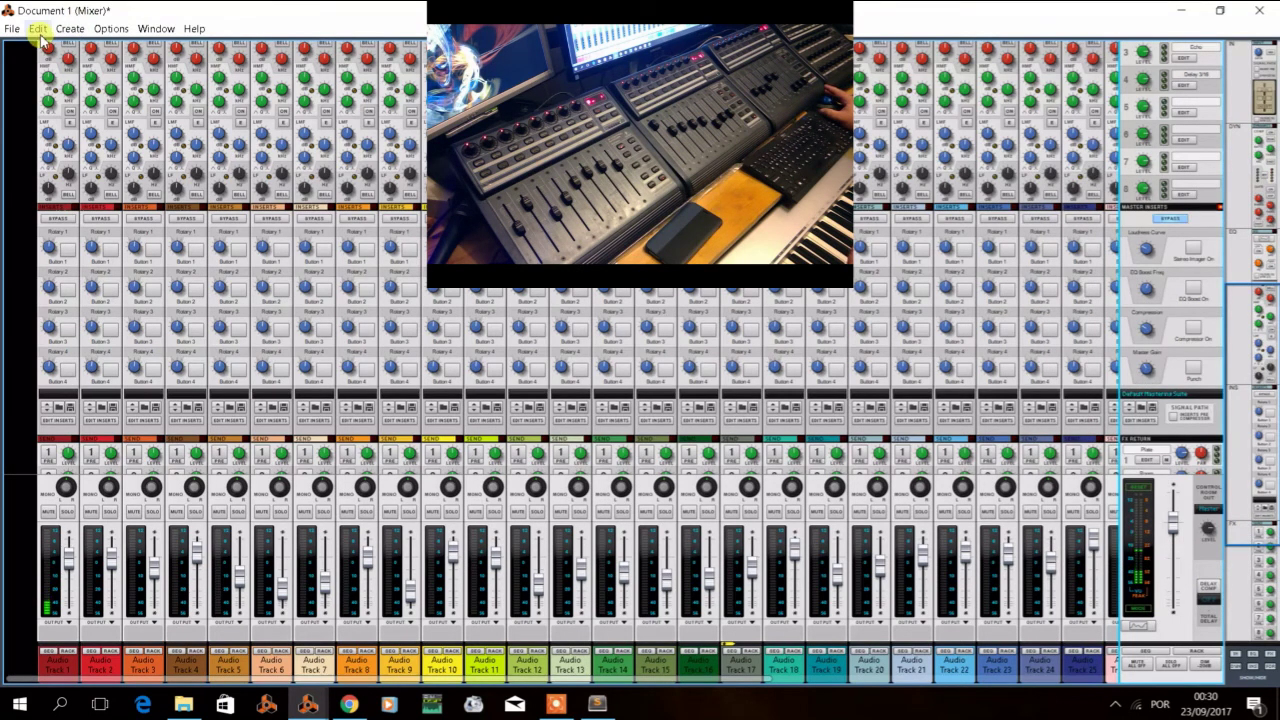
{"action": "left_click", "coordinate": [109, 28]}
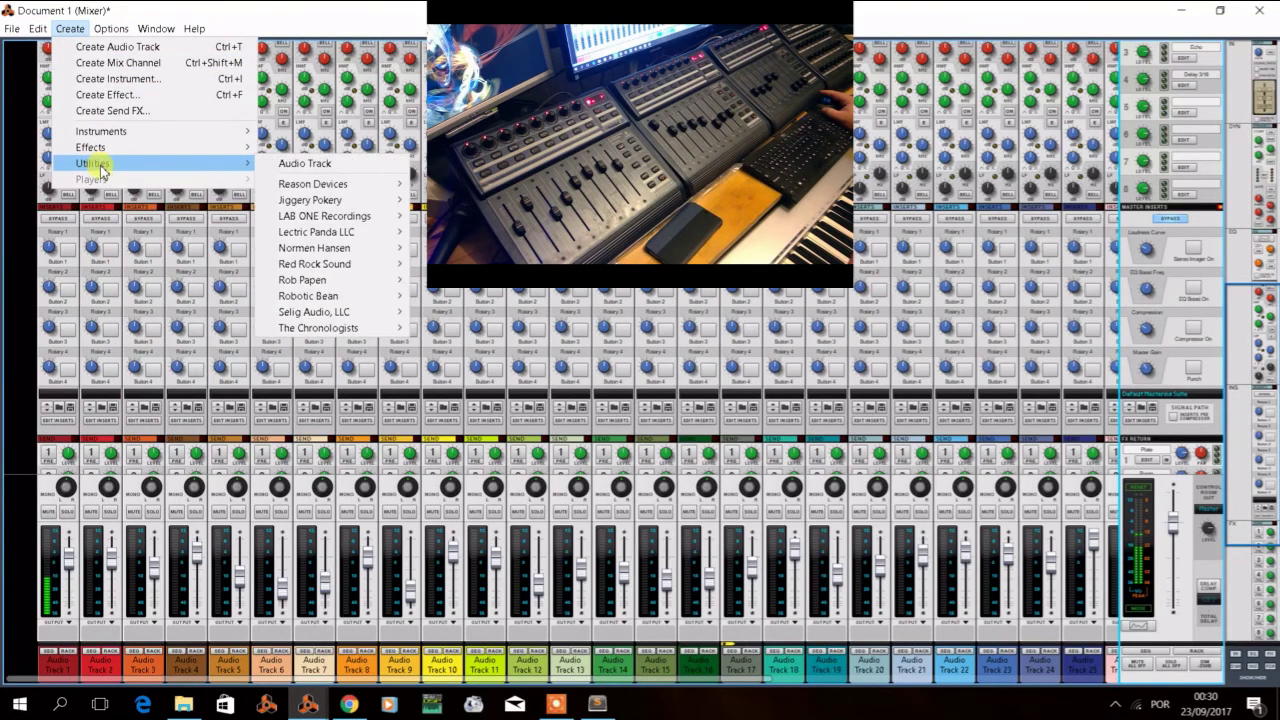
{"action": "mouse_move", "coordinate": [105, 30]}
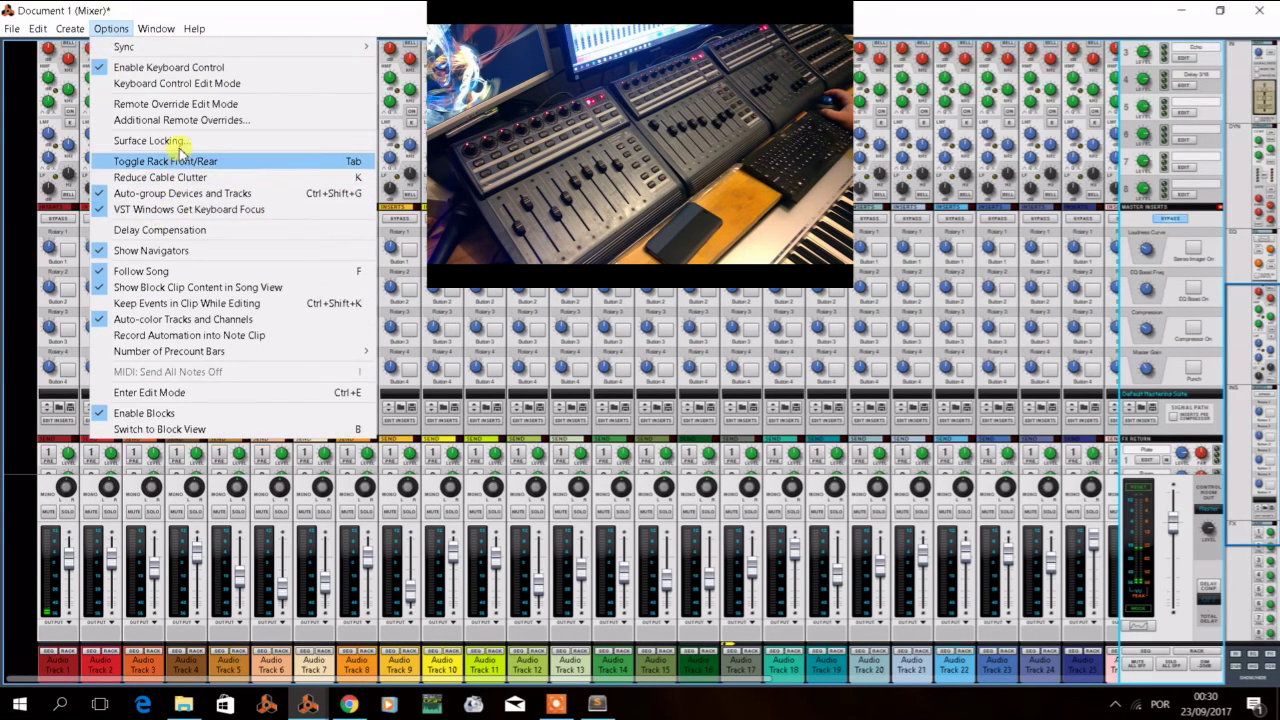
{"action": "left_click", "coordinate": [196, 86]}
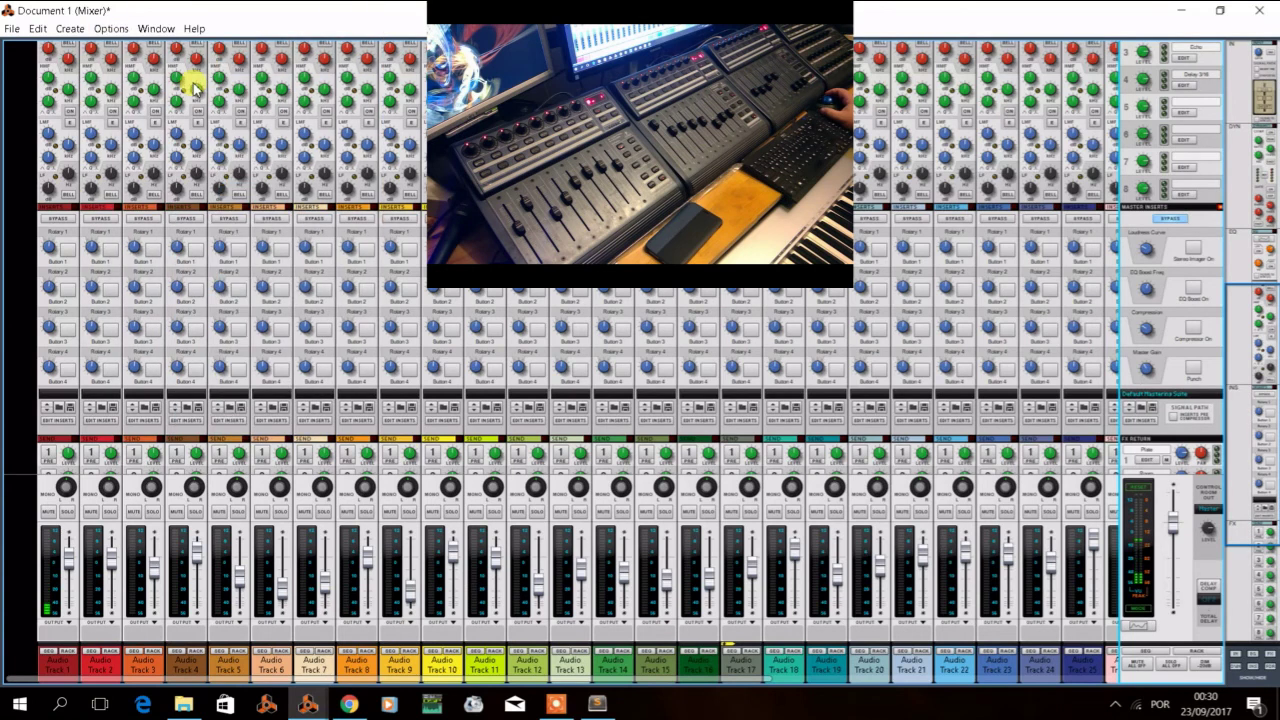
{"action": "left_click", "coordinate": [110, 28]}
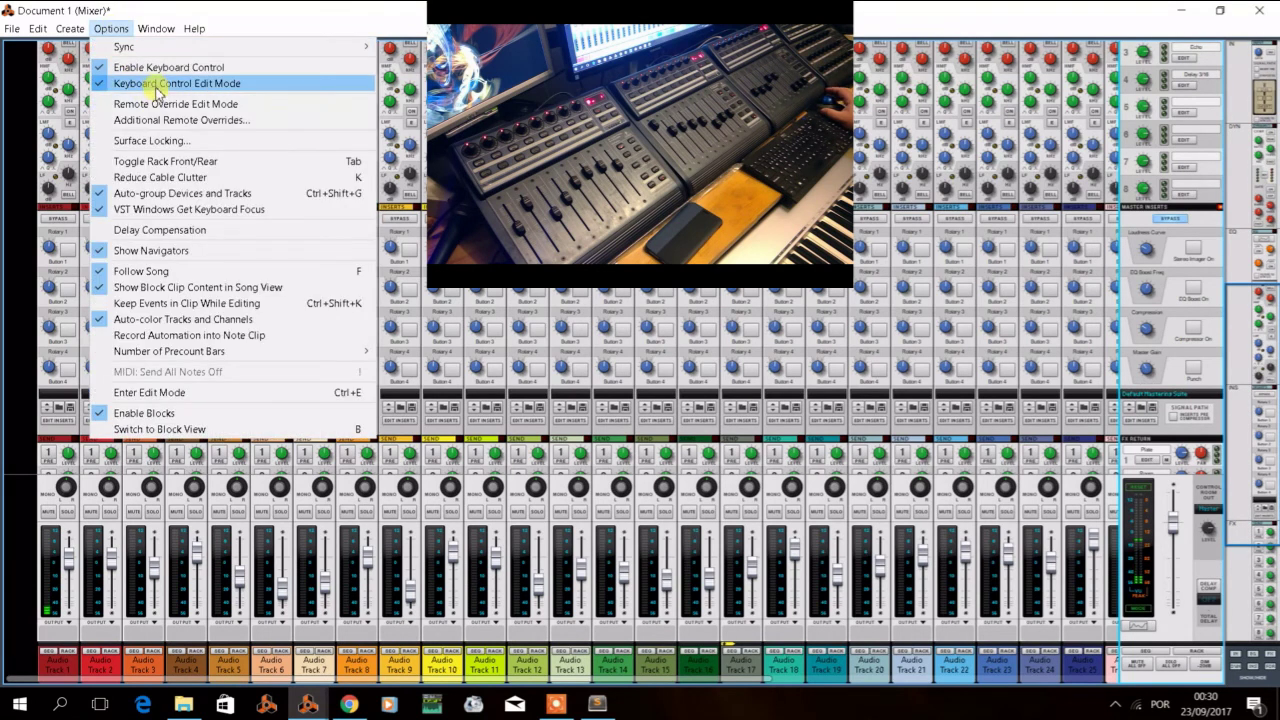
{"action": "left_click", "coordinate": [155, 86]}
{"action": "left_click", "coordinate": [110, 28]}
{"action": "left_click", "coordinate": [148, 104]}
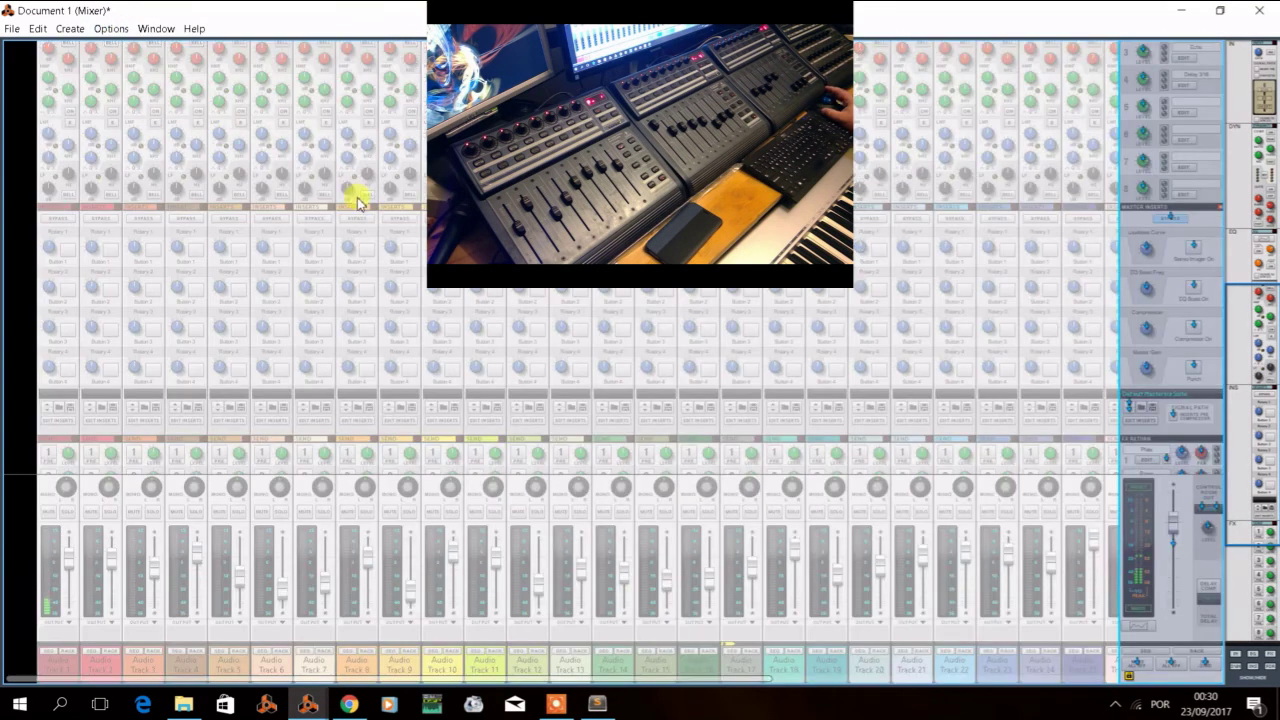
{"action": "left_click", "coordinate": [108, 28]}
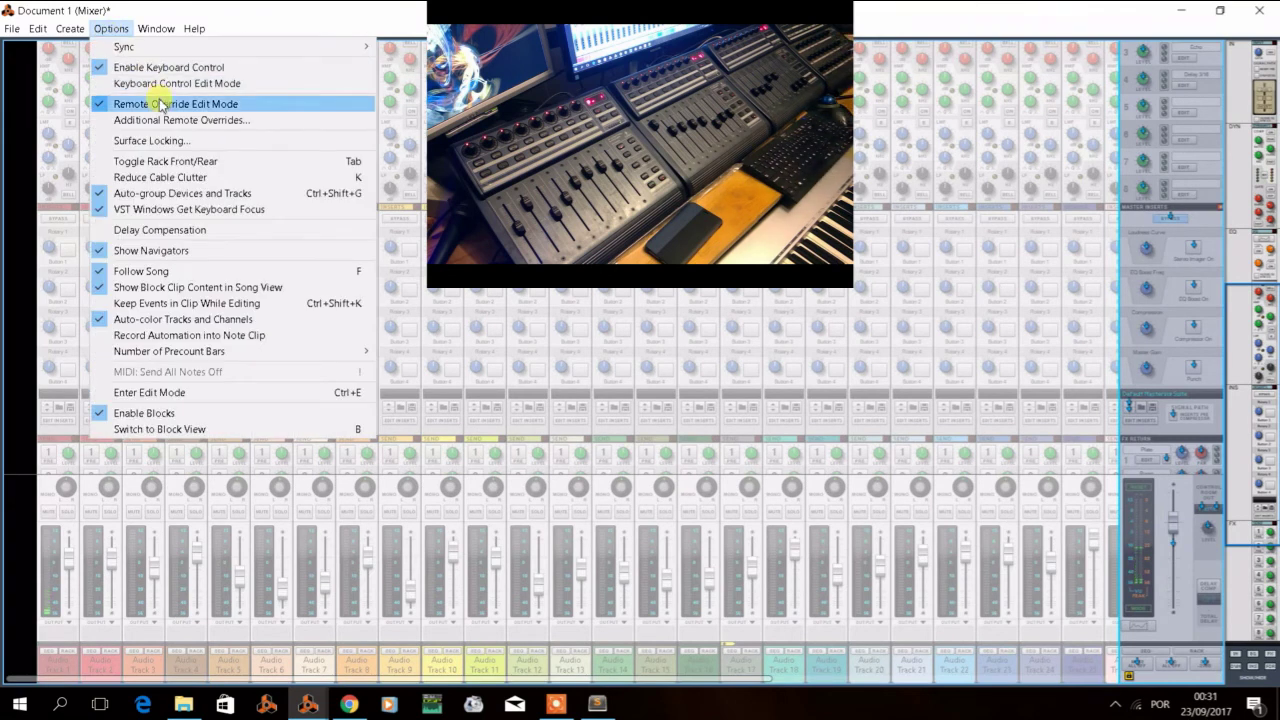
{"action": "left_click", "coordinate": [160, 104]}
Open the additional remote overrides list and select the Next 8 Remote Base Channel override for the Behringer BCF2000.
{"action": "left_click", "coordinate": [108, 28]}
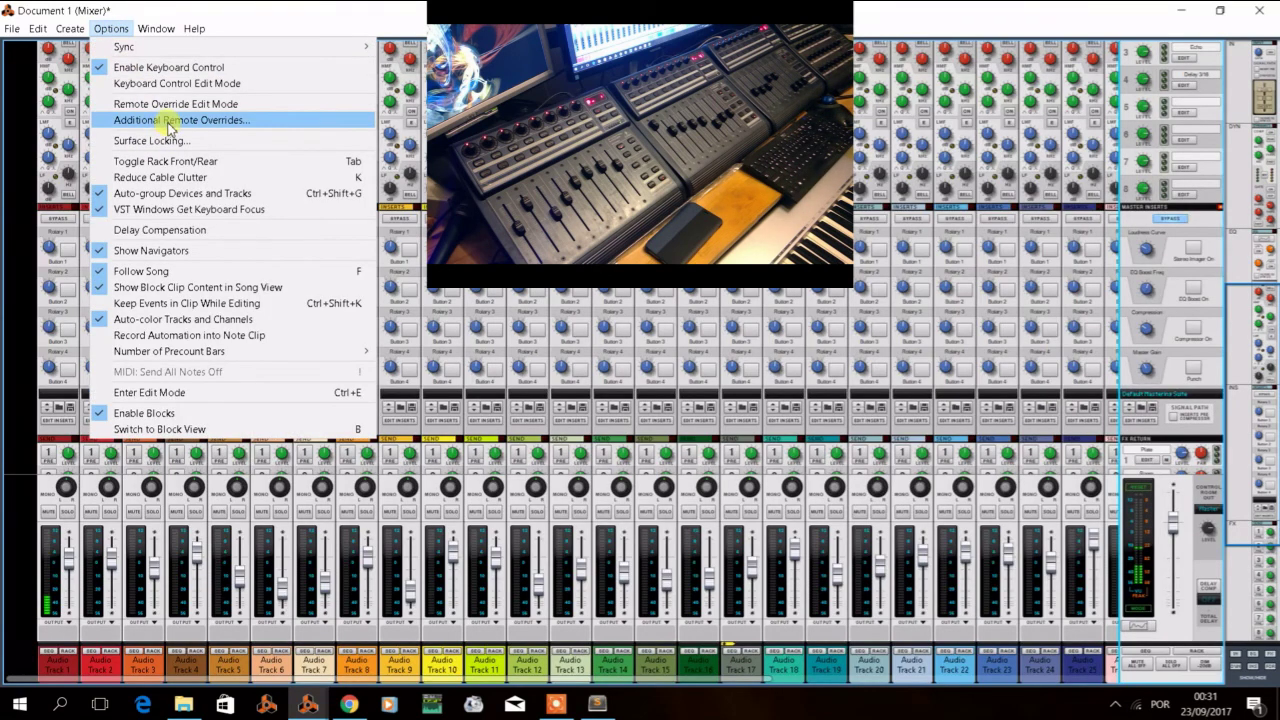
{"action": "left_click", "coordinate": [166, 120]}
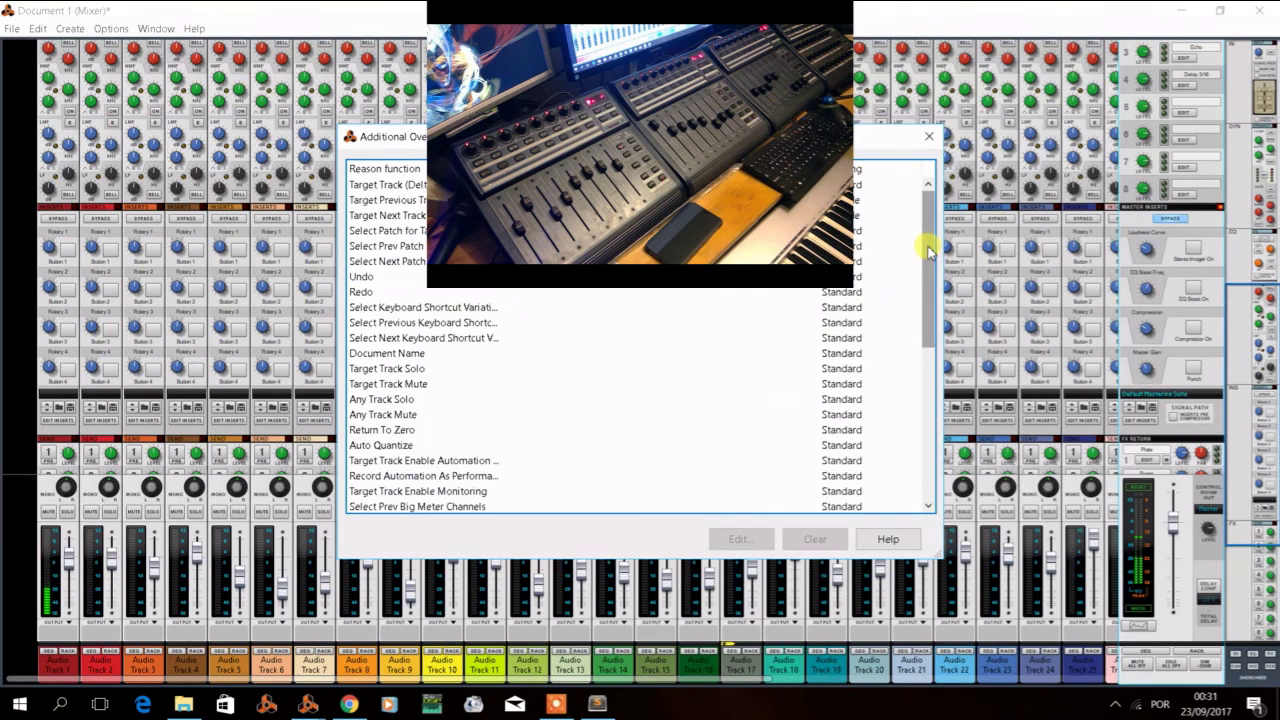
{"action": "left_click_drag", "start_coordinate": [929, 243], "coordinate": [930, 384]}
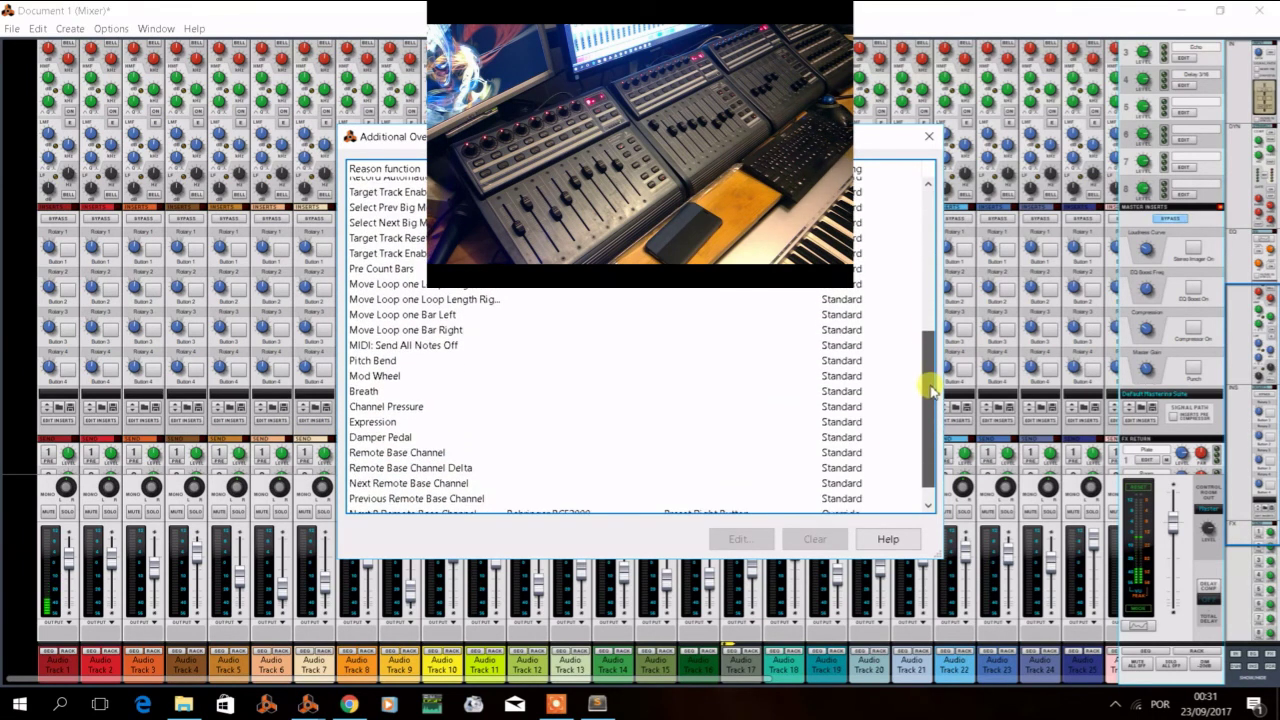
{"action": "scroll", "coordinate": [640, 454], "scroll_direction": "down", "scroll_amount": 1}
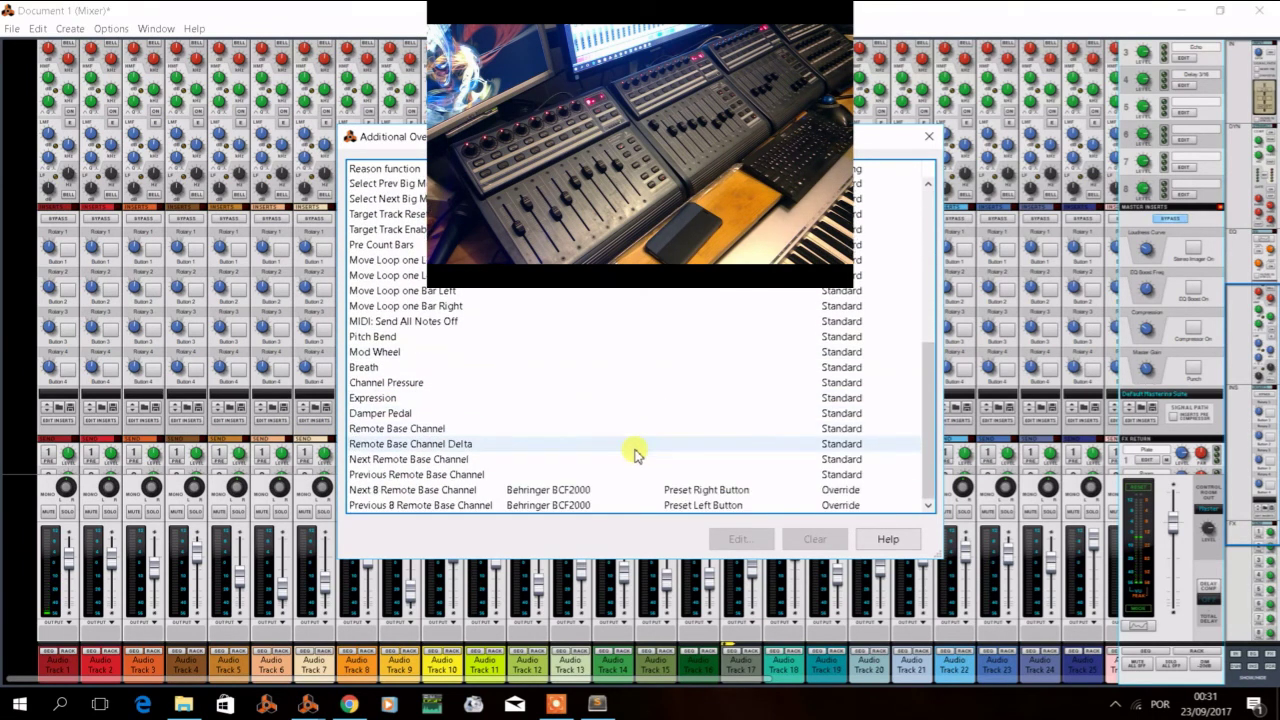
{"action": "left_click", "coordinate": [540, 492]}
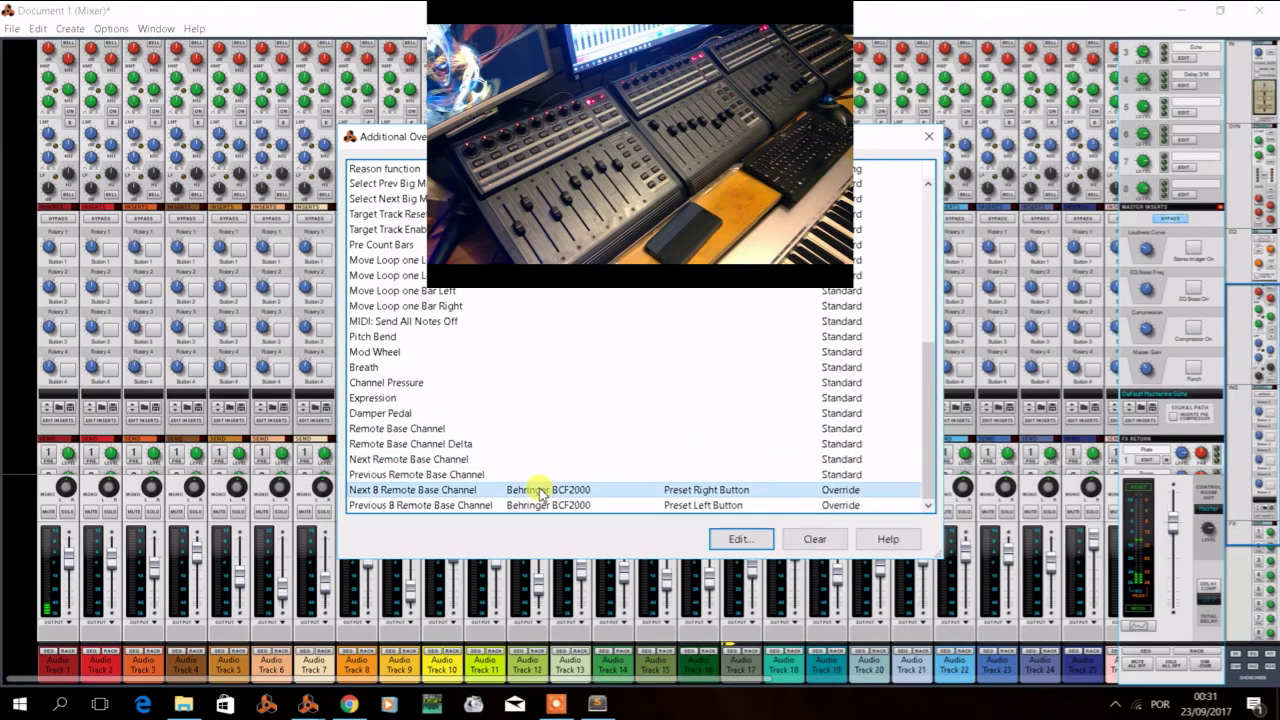